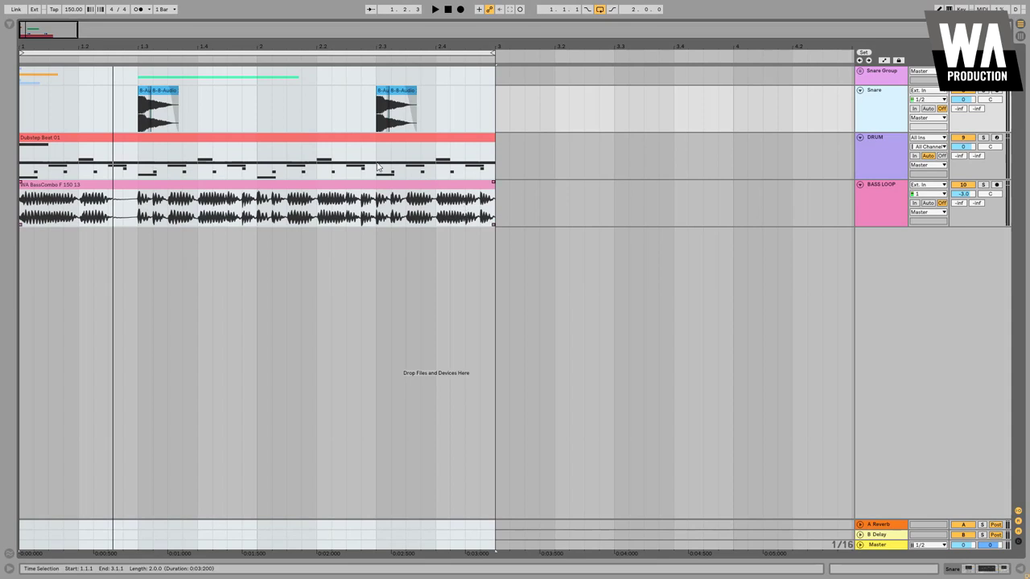
Play back the two-bar loop containing the snare, drum and bass tracks.
left_click(260, 52)
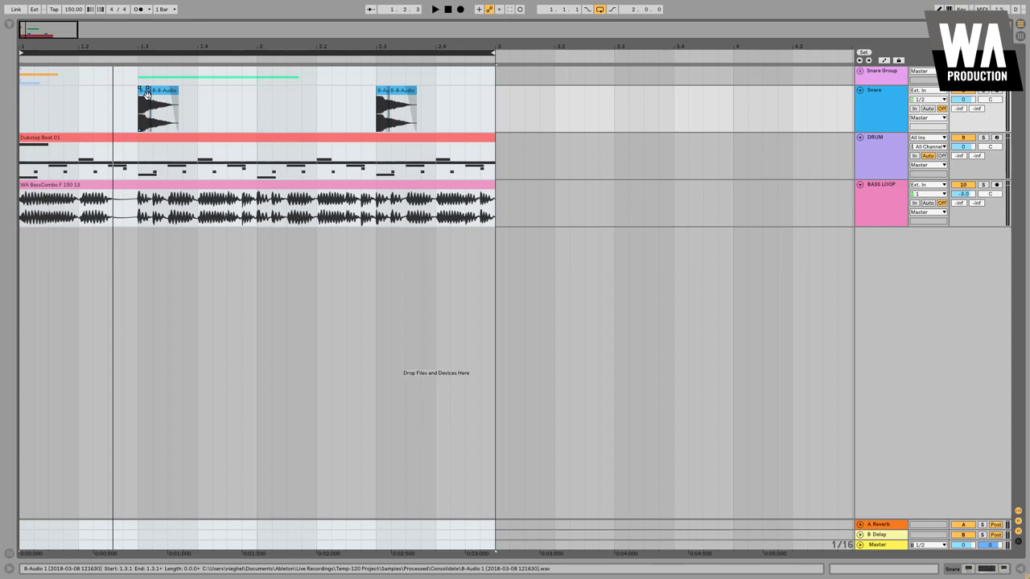
key("space")
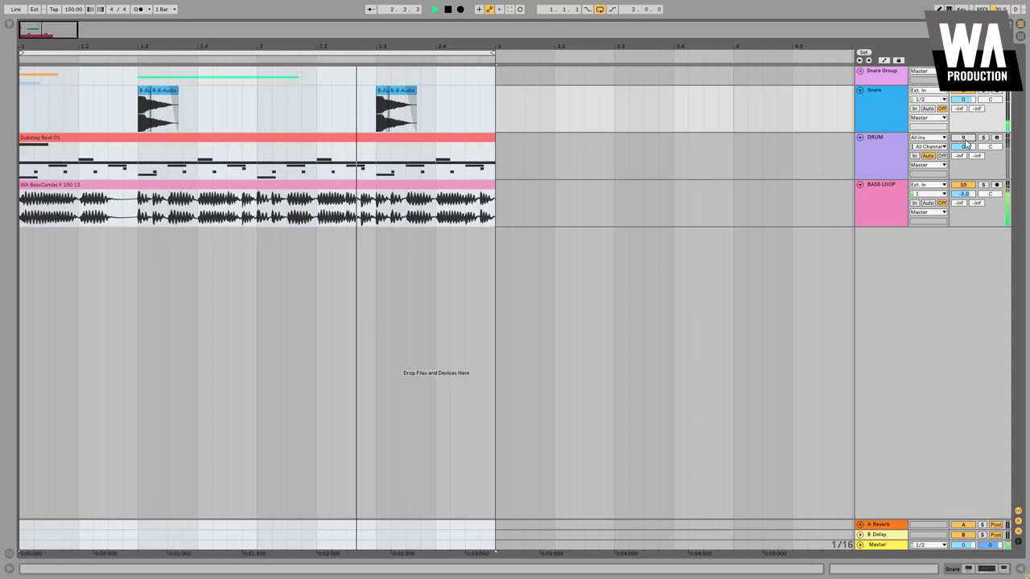
key("space")
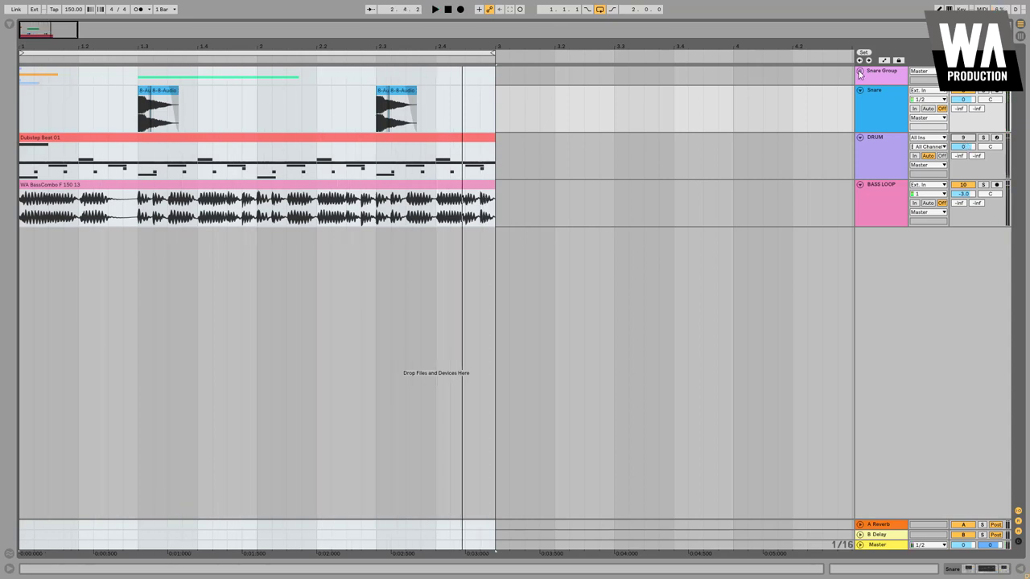
Unfold the Snare Group and its Transient Operator track, and select the clip on the Noise Tail track.
left_click(860, 71)
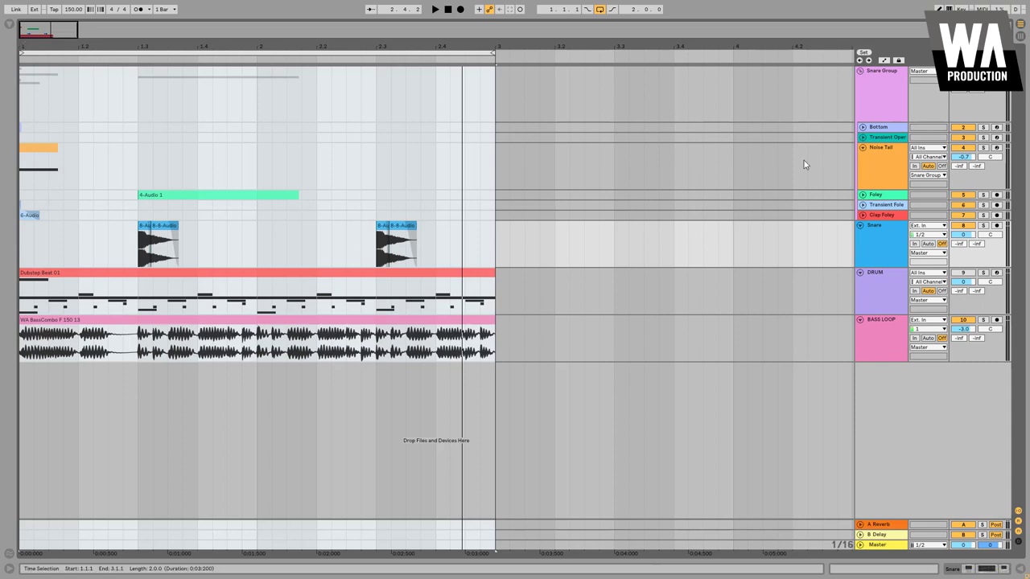
left_click(884, 137)
left_click(862, 137)
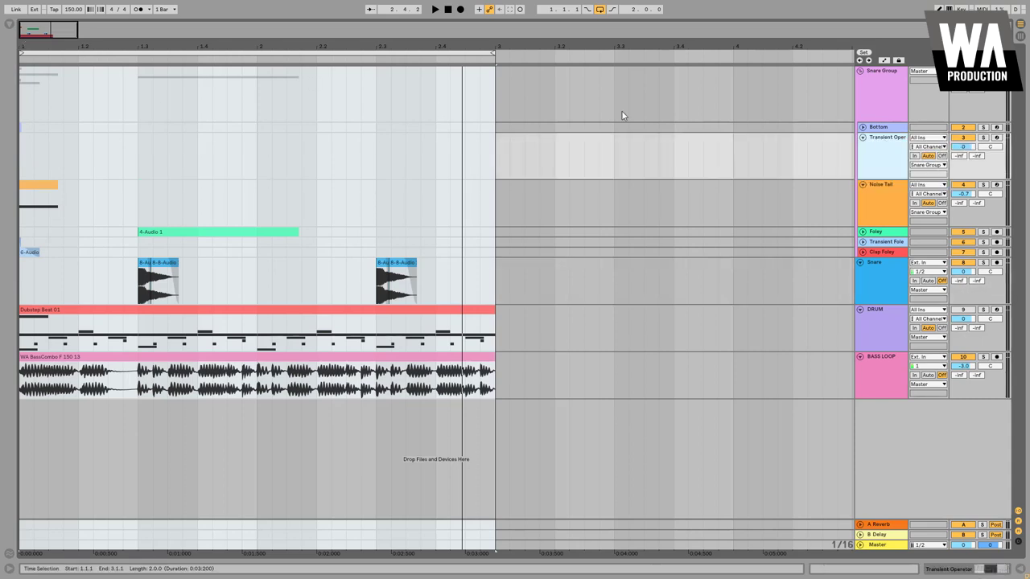
left_click(887, 187)
left_click_drag(33, 48, 33, 121)
left_click(87, 186)
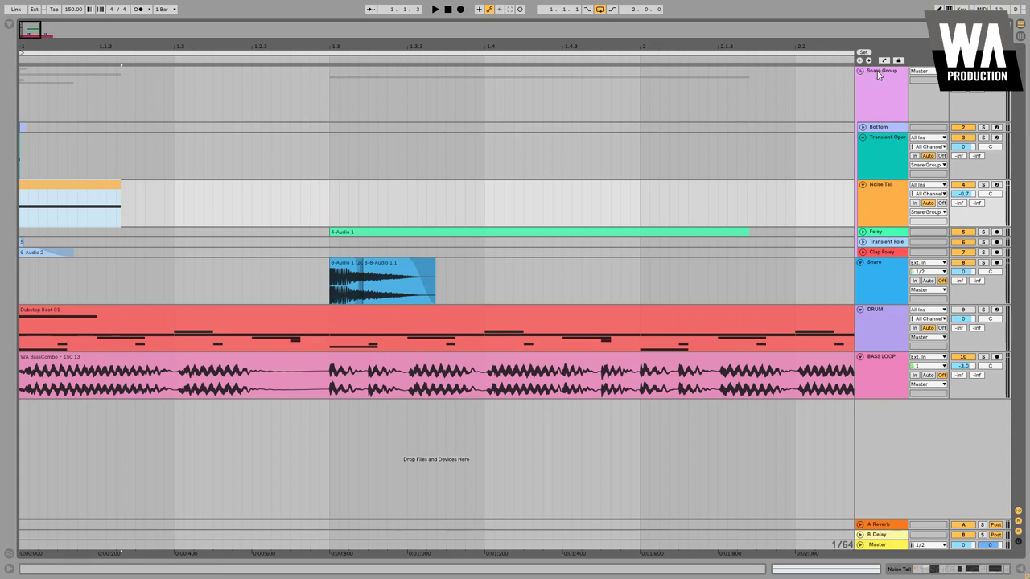
Audition the whole loop with the Snare Group's layers unfolded.
left_click_drag(330, 48, 330, 12)
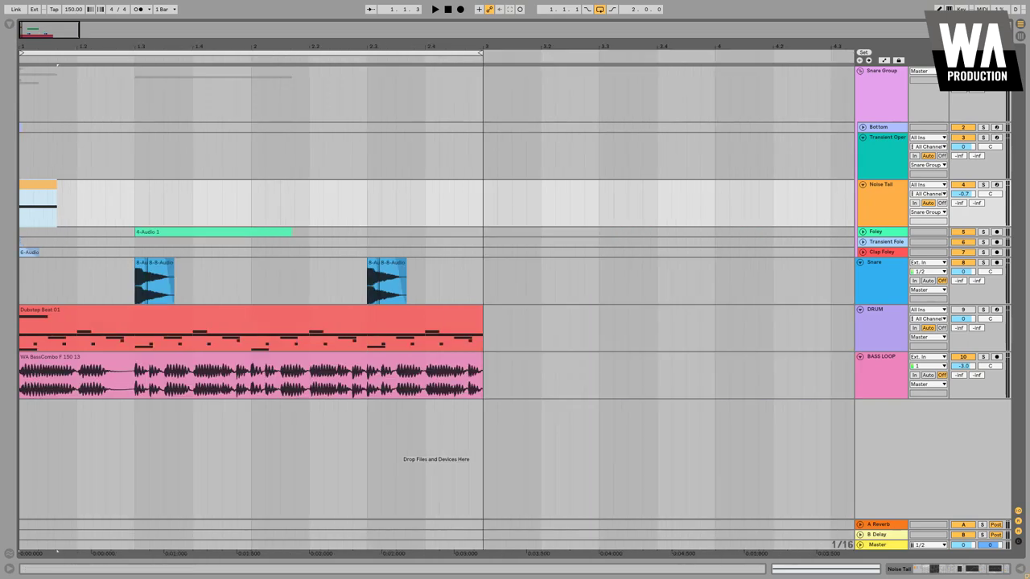
key("space")
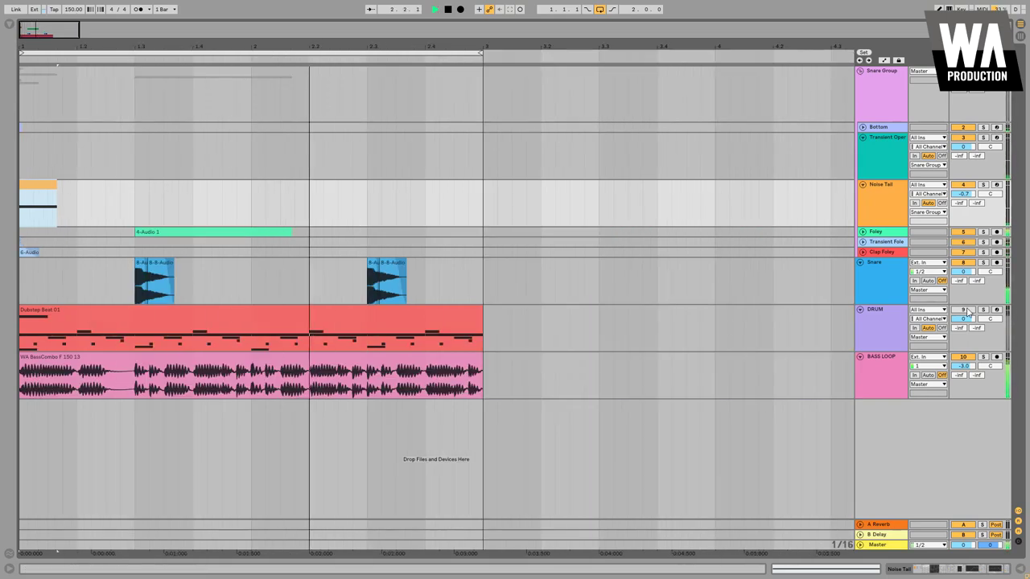
key("plus")
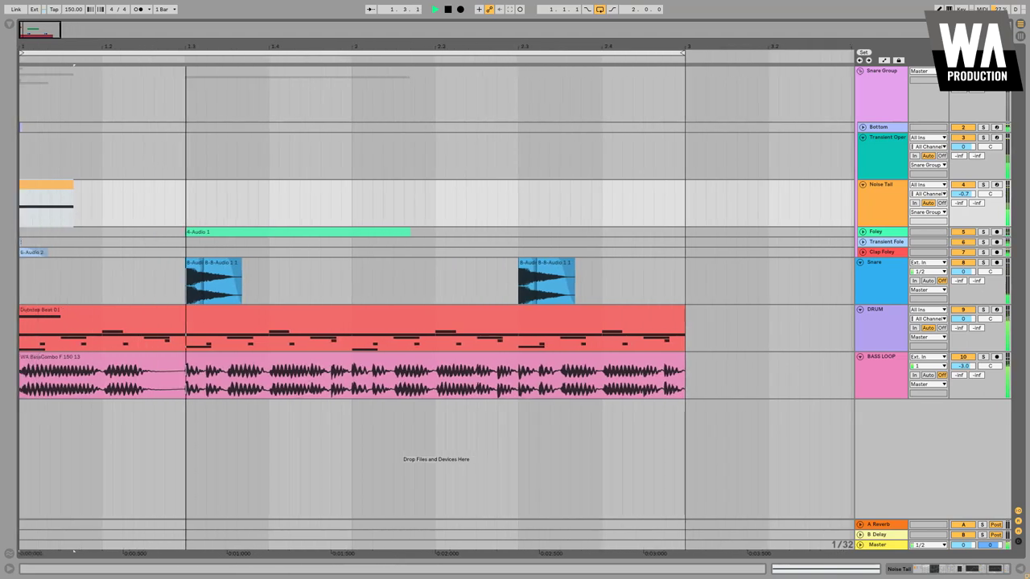
key("space")
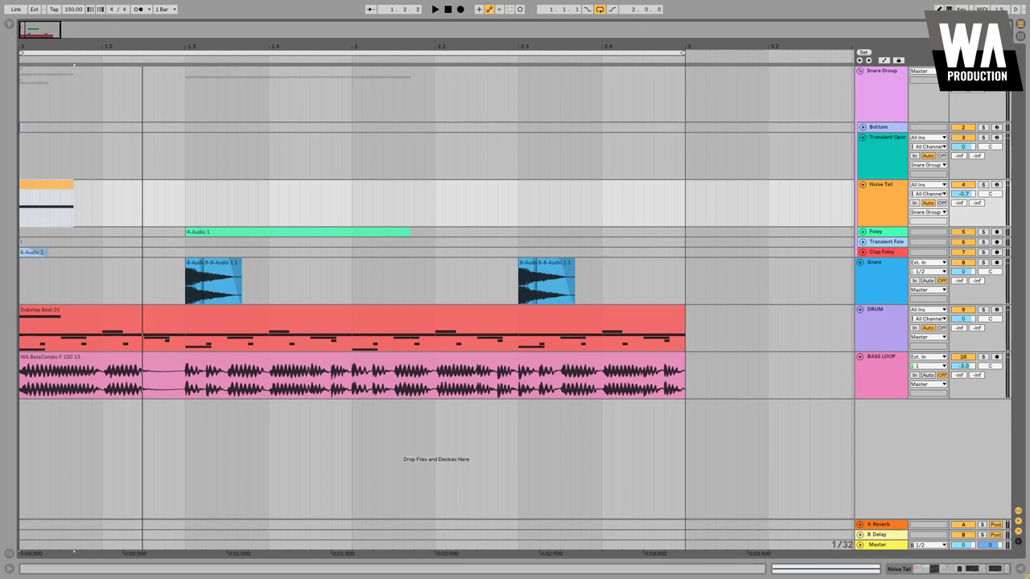
key("space")
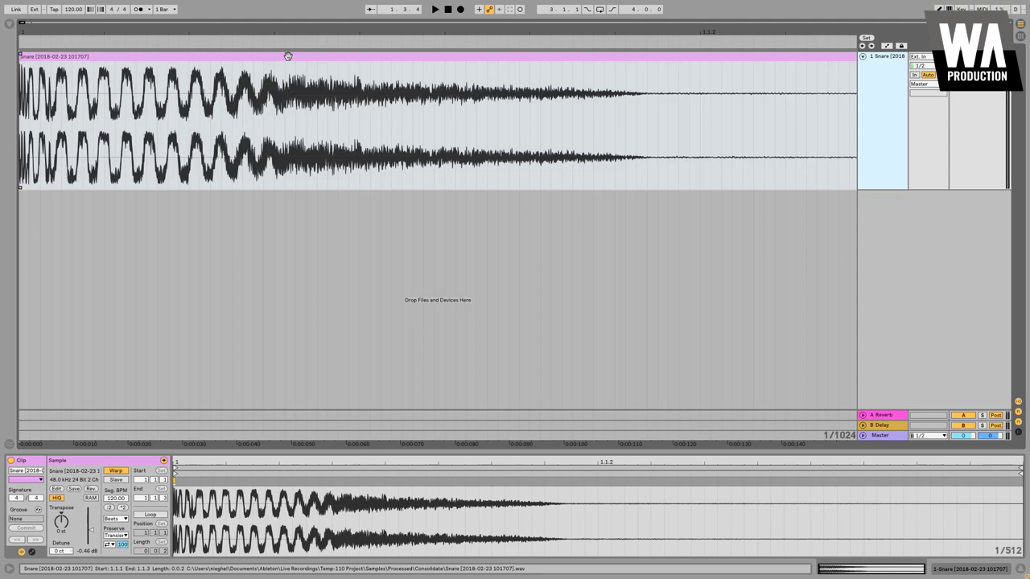
Play the snare sample and compare its low-frequency body cycles with the noisy tail in the waveform.
left_click_drag(37, 31, 63, 29)
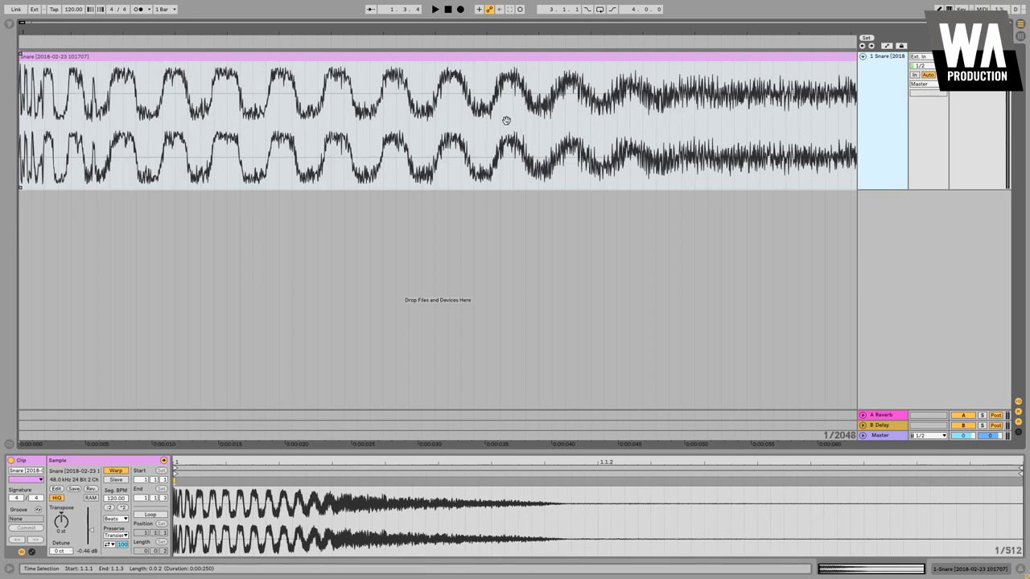
left_click_drag(584, 33, 583, 11)
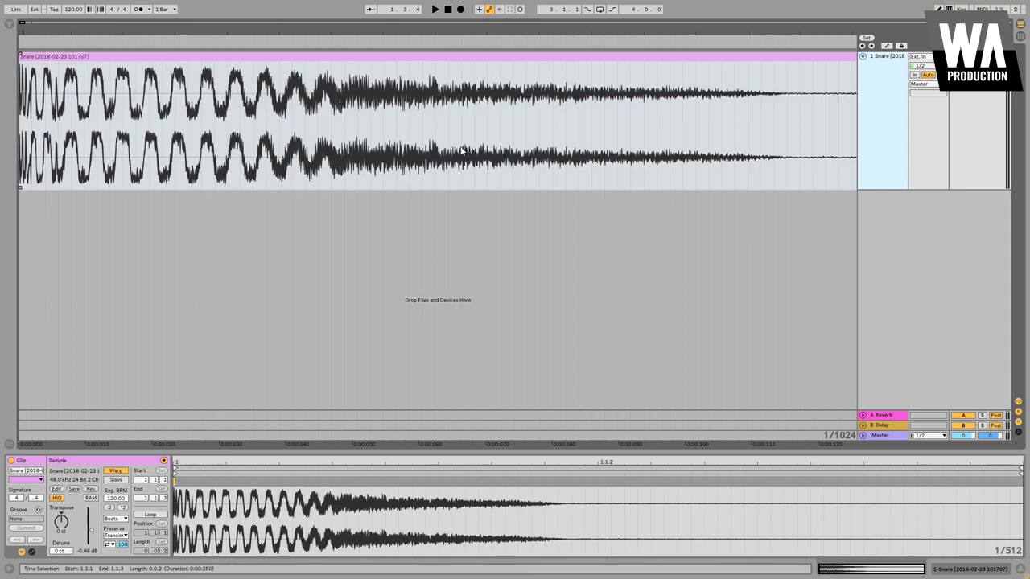
left_click_drag(39, 35, 109, 34)
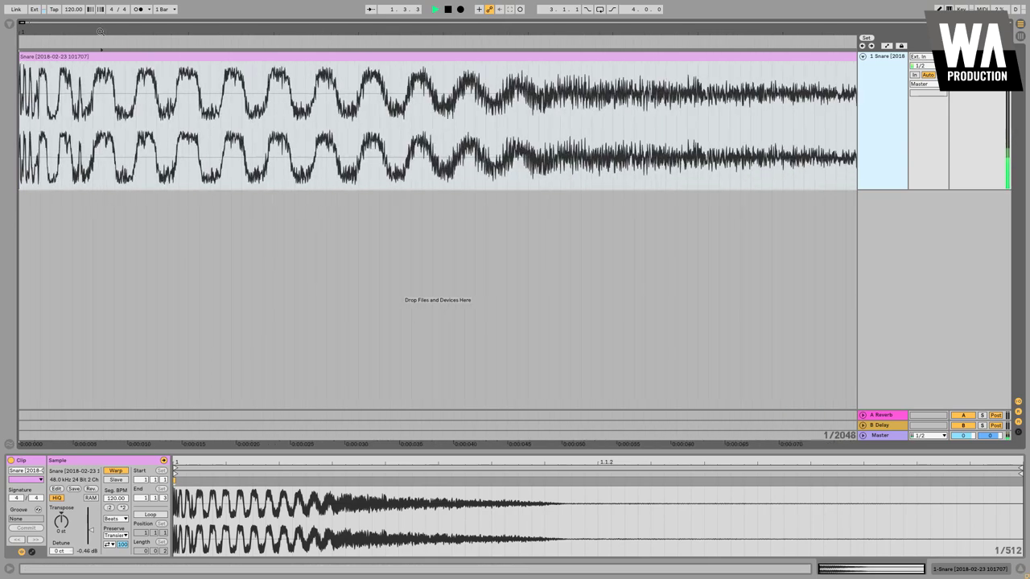
key("space")
left_click_drag(106, 30, 107, 23)
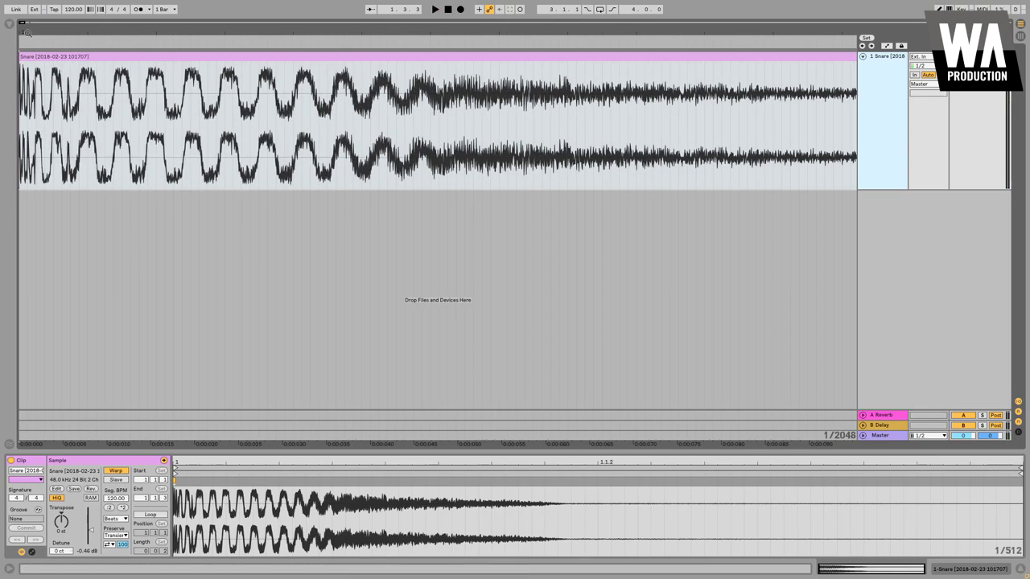
left_click_drag(27, 33, 73, 37)
key("space")
key("space")
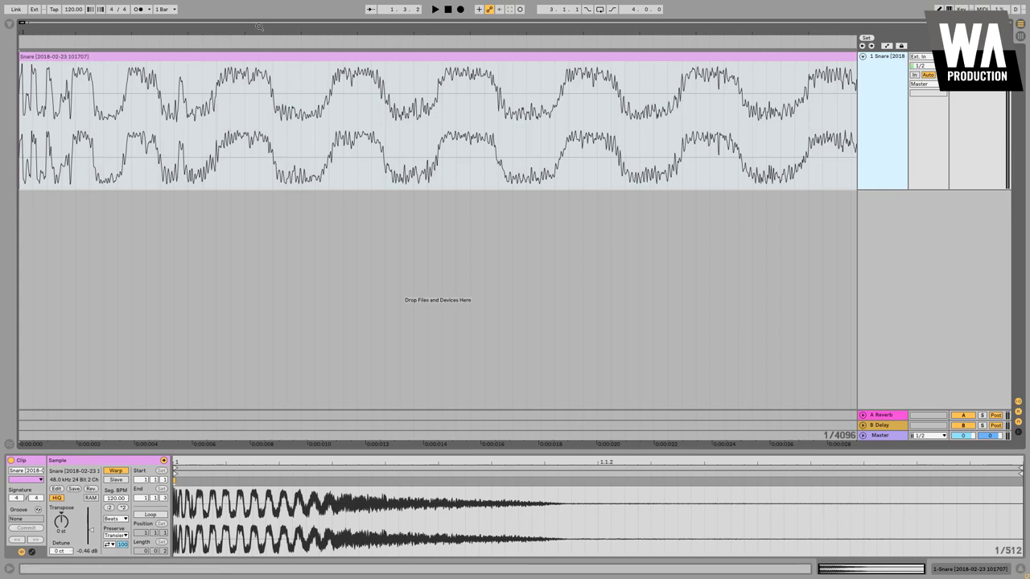
Examine the opening cycles of the snare waveform in close-up against the body that follows.
left_click_drag(516, 34, 166, 32)
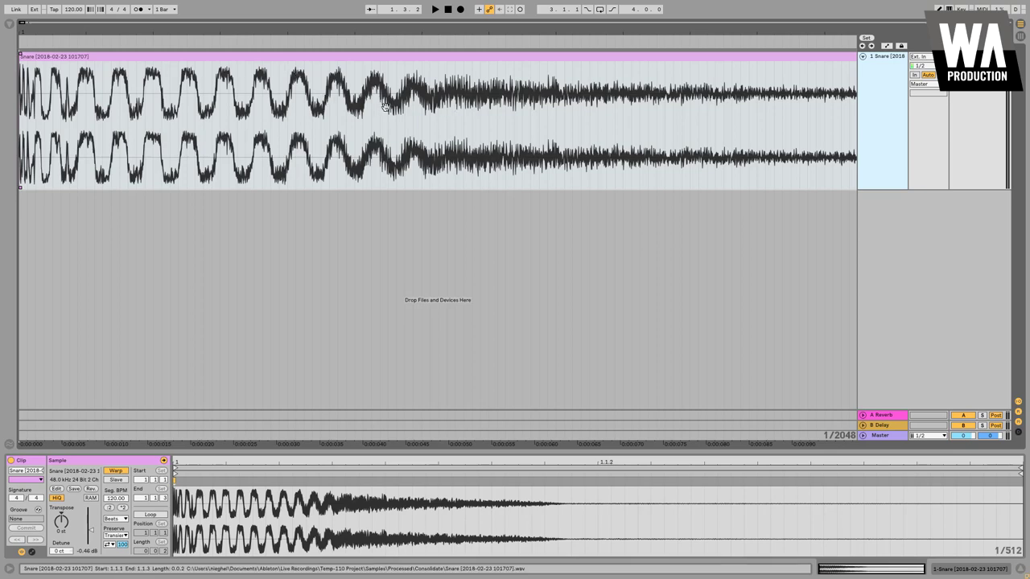
left_click_drag(28, 33, 30, 84)
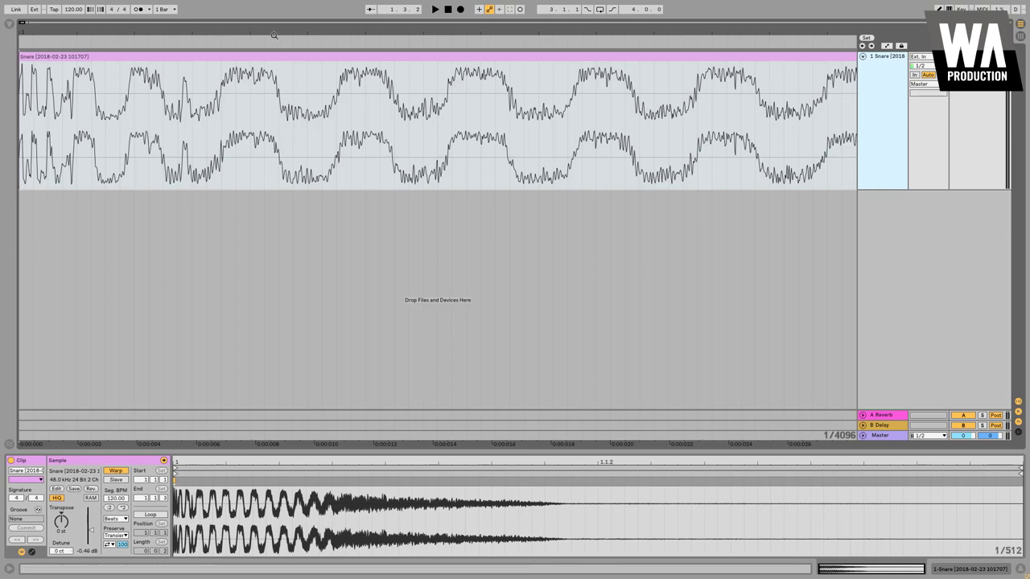
left_click_drag(274, 35, 229, 32)
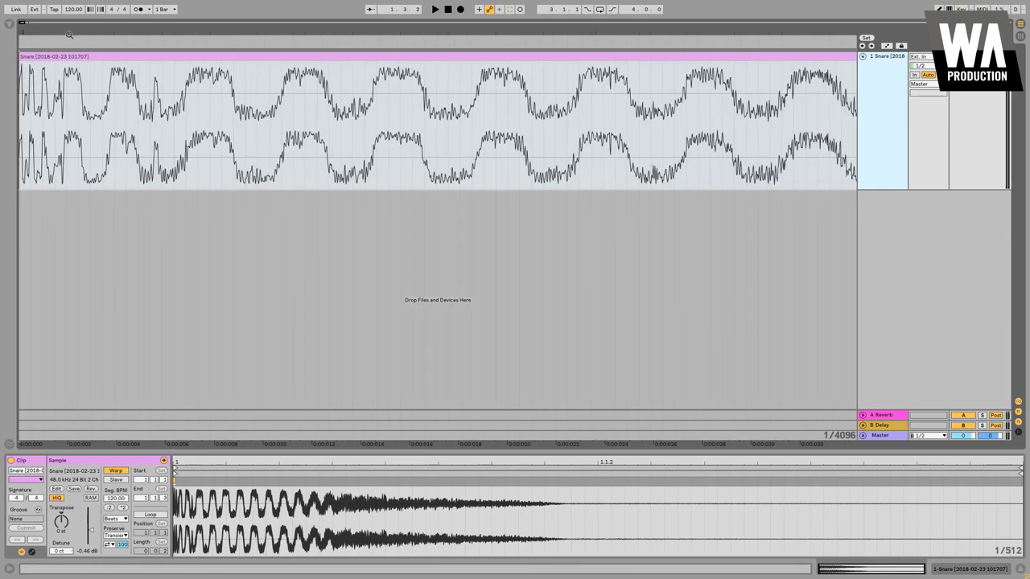
left_click_drag(28, 31, 28, 77)
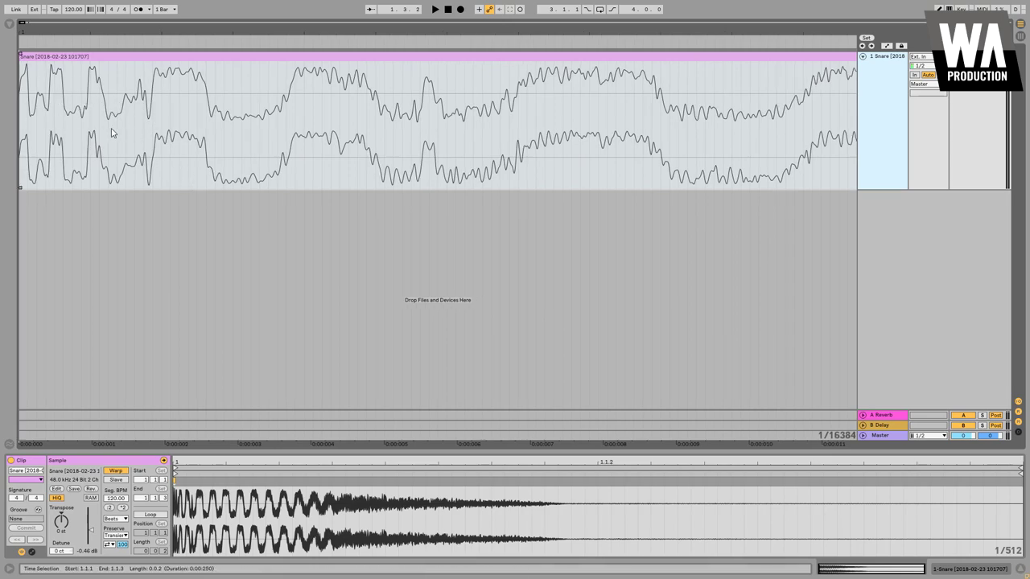
left_click_drag(173, 32, 173, 11)
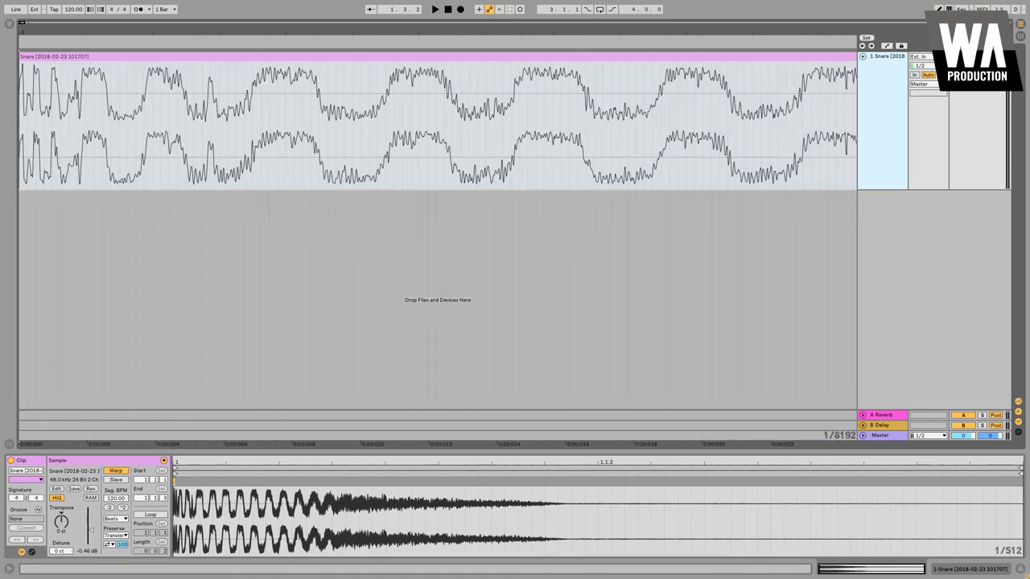
key("minus")
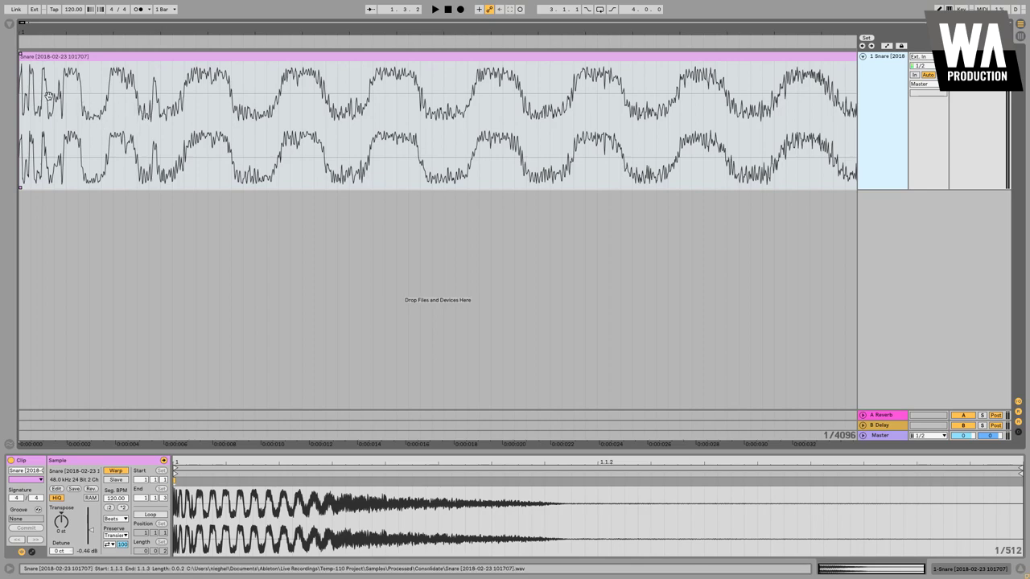
Point out the initial transient at the very start of the snare clip and the body cycles after it.
left_click_drag(55, 137, 17, 121)
left_click(56, 122)
left_click(23, 111)
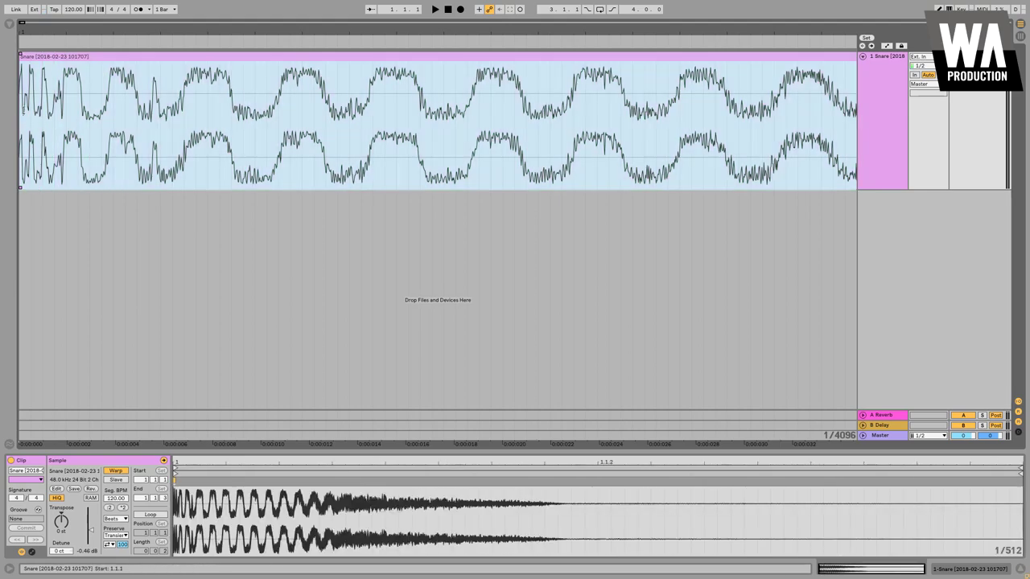
left_click(32, 139)
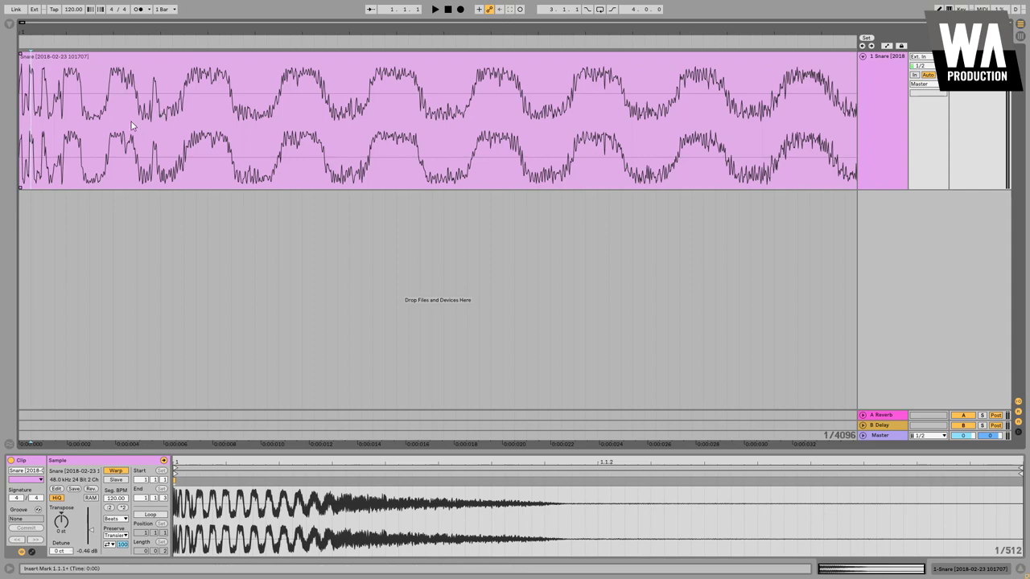
left_click(114, 149)
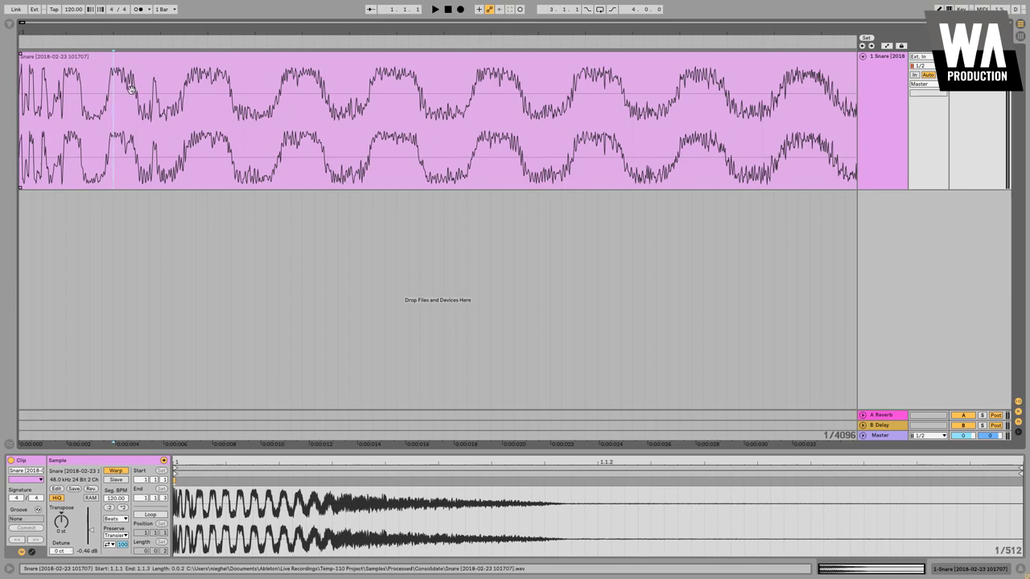
Highlight about 82 ms of the snare's noise tail and mark the body-to-tail transition at about 45 ms.
left_click_drag(265, 35, 265, 6)
left_click_drag(206, 121, 562, 140)
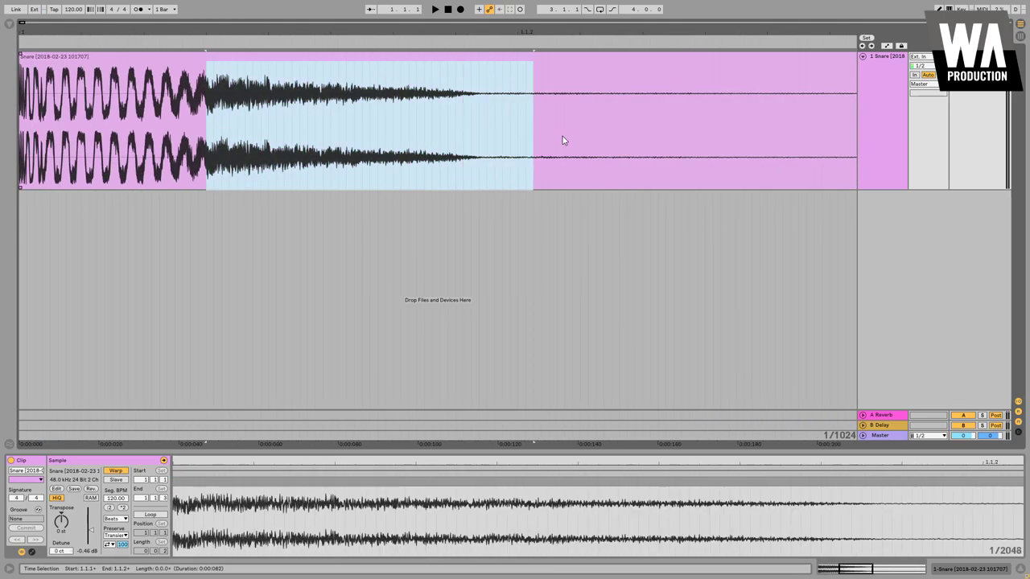
left_click(487, 138)
double_click(306, 119)
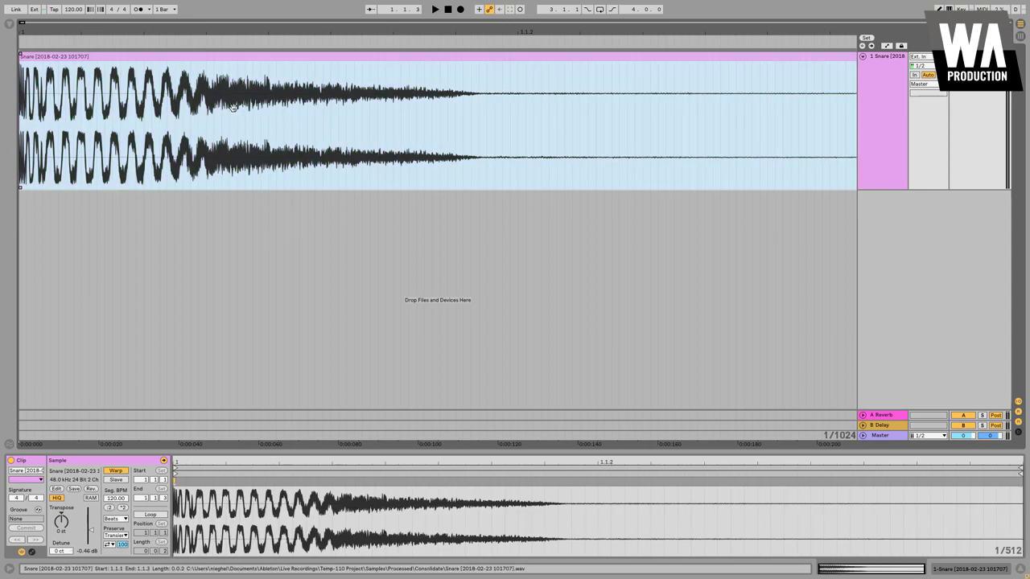
left_click(205, 144)
left_click(197, 148)
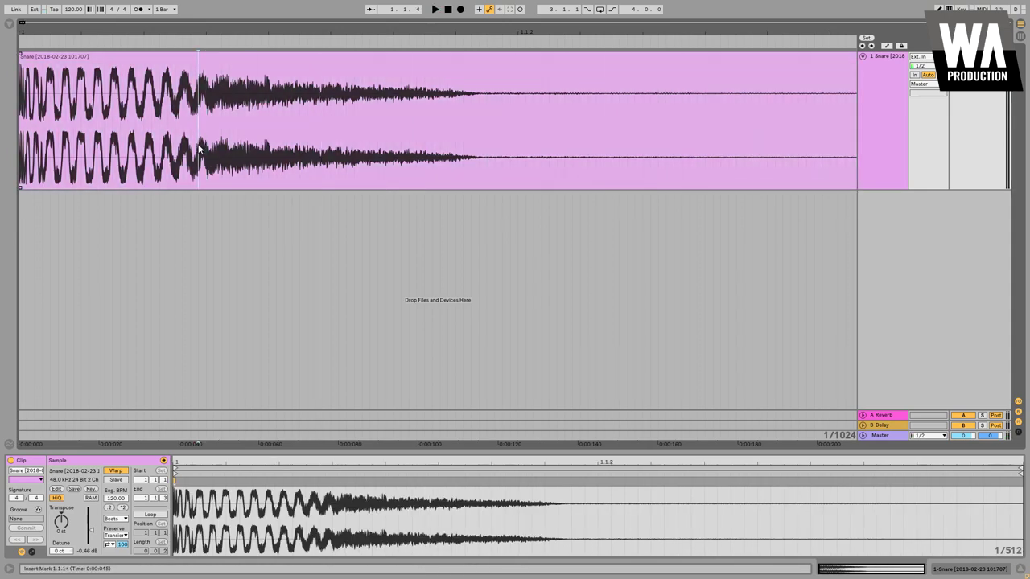
Highlight about 64 ms of the snare's audible tail, mark its start at about 47 ms, and play the sample.
left_click(207, 142)
key("space")
left_click_drag(206, 142, 467, 126)
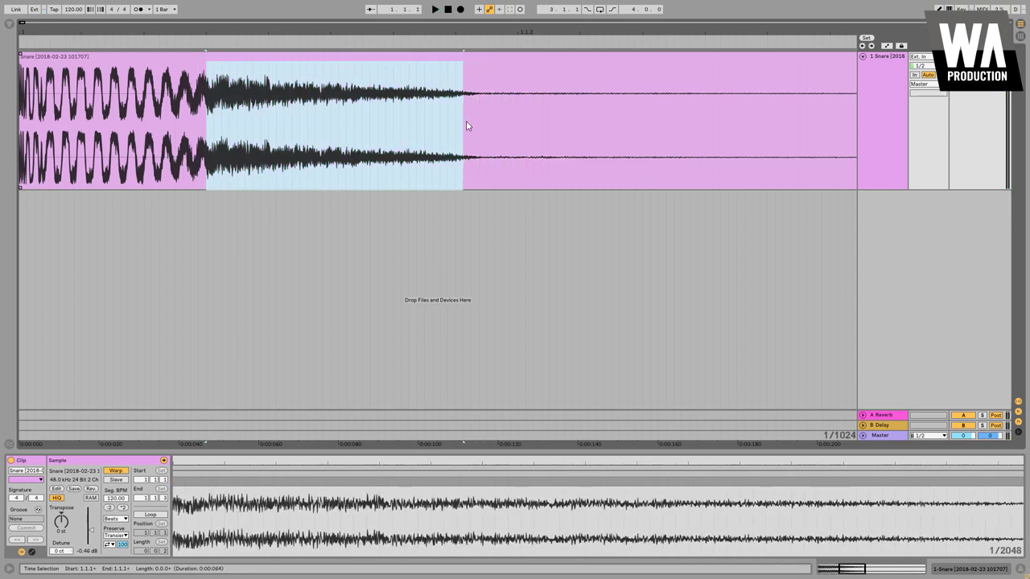
left_click(206, 131)
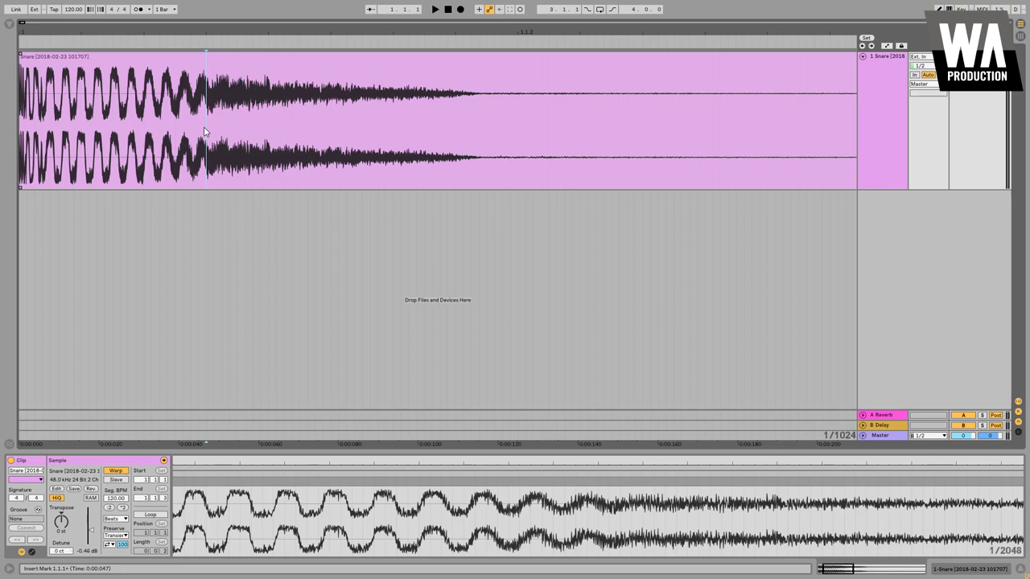
key("space")
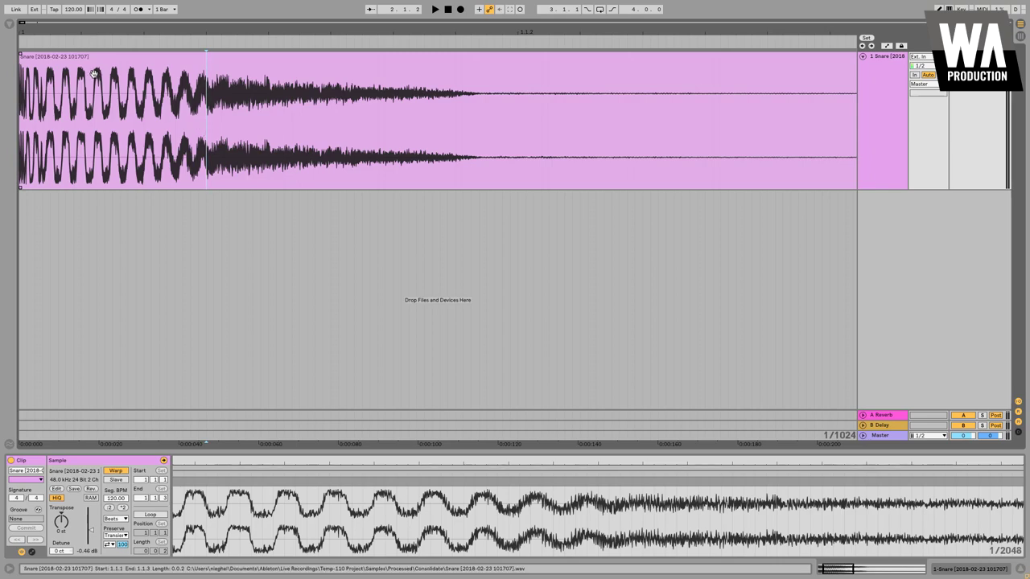
Inspect the snare's transient and first body cycles within the opening milliseconds, and compare them with the wider waveform.
left_click_drag(28, 30, 28, 77)
key("plus")
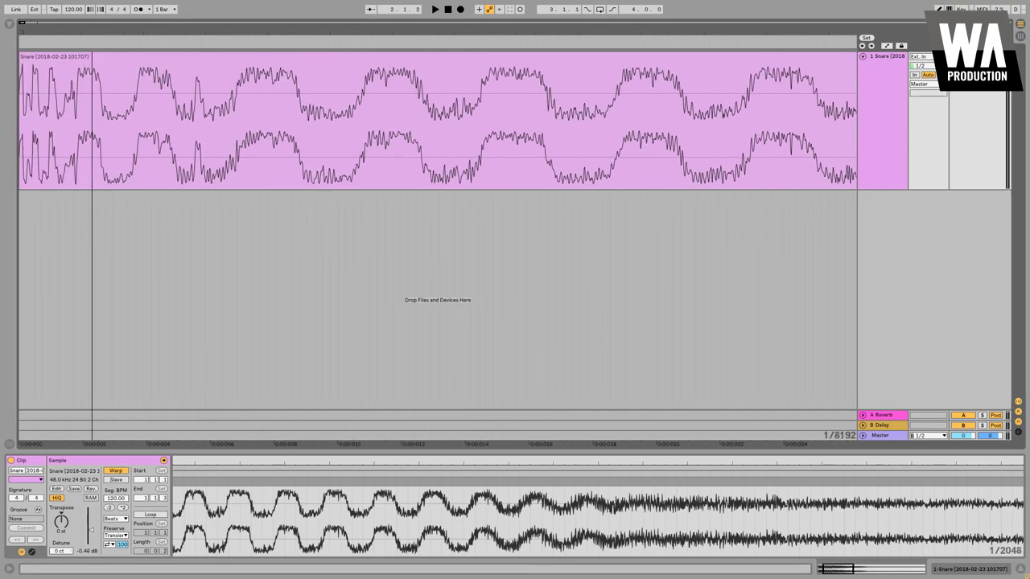
key("plus")
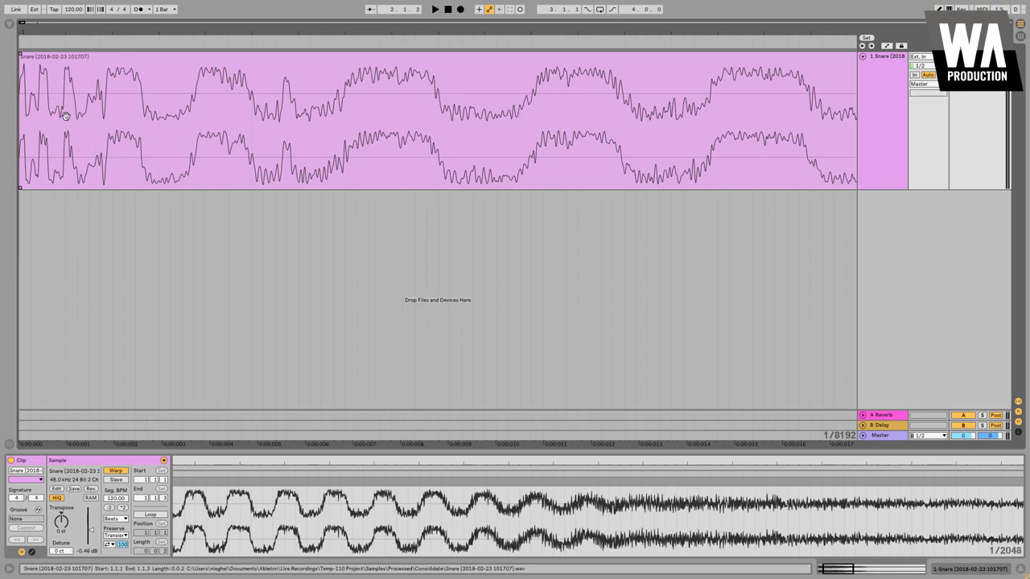
left_click(210, 104)
scroll(210, 104, "down", 3)
scroll(209, 104, "up", 3)
left_click_drag(170, 34, 171, 29)
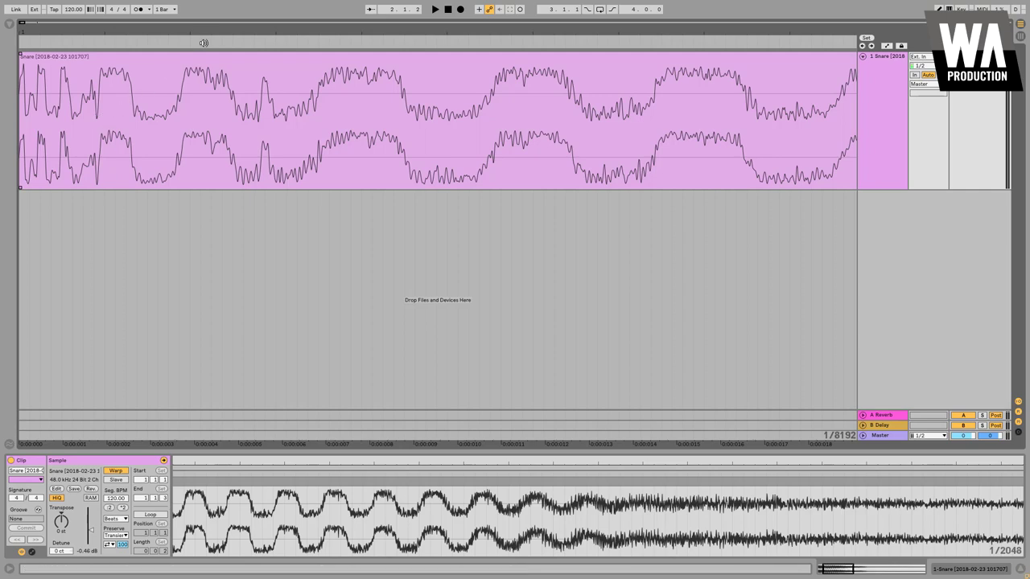
key("minus")
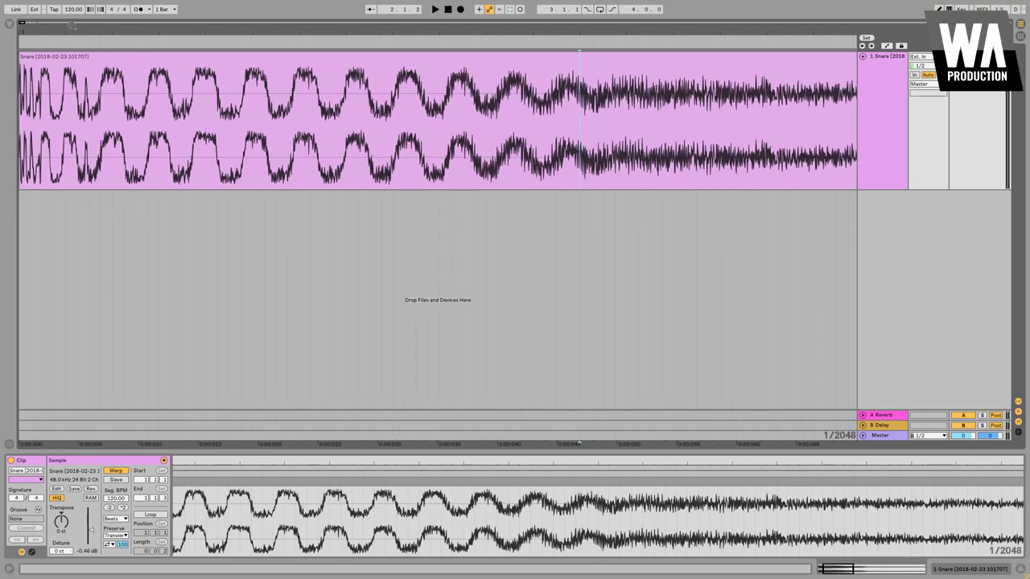
Add the Operator instrument on a new MIDI track below the snare track.
key("minus")
key("minus")
key("minus")
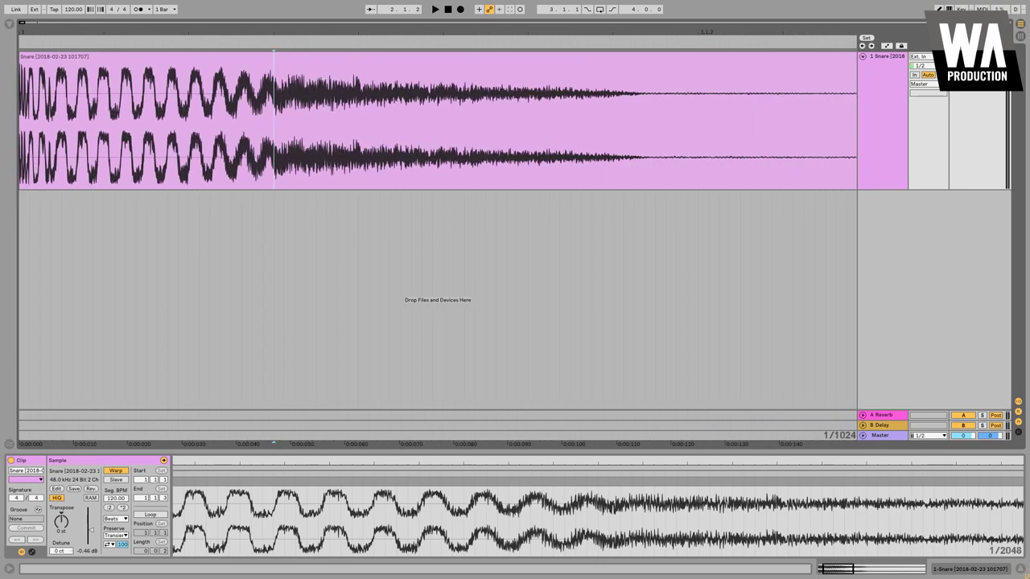
mouse_move(41, 28)
left_mouse_down()
mouse_move(75, 25)
mouse_move(32, 30)
left_mouse_up()
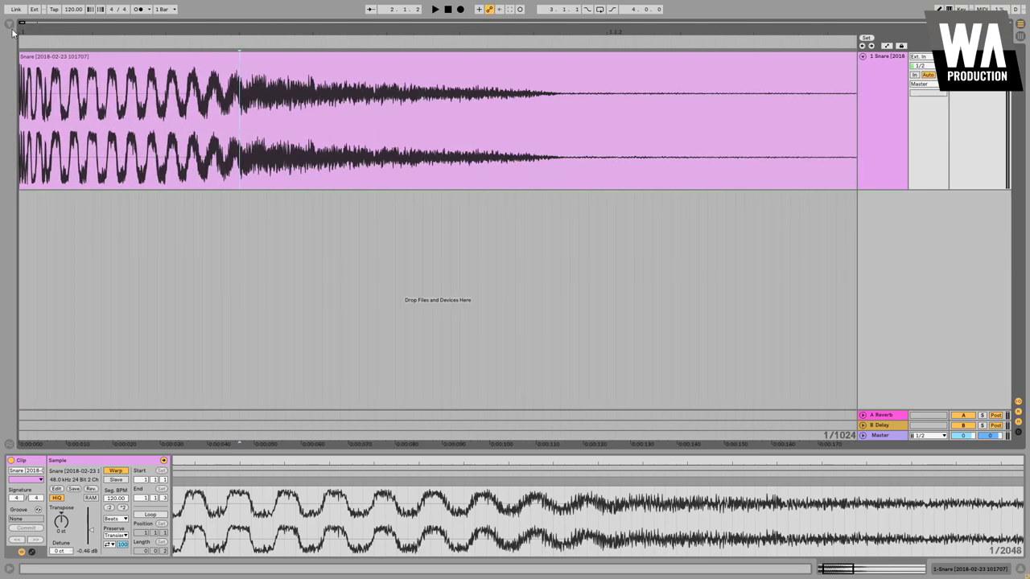
left_click(10, 24)
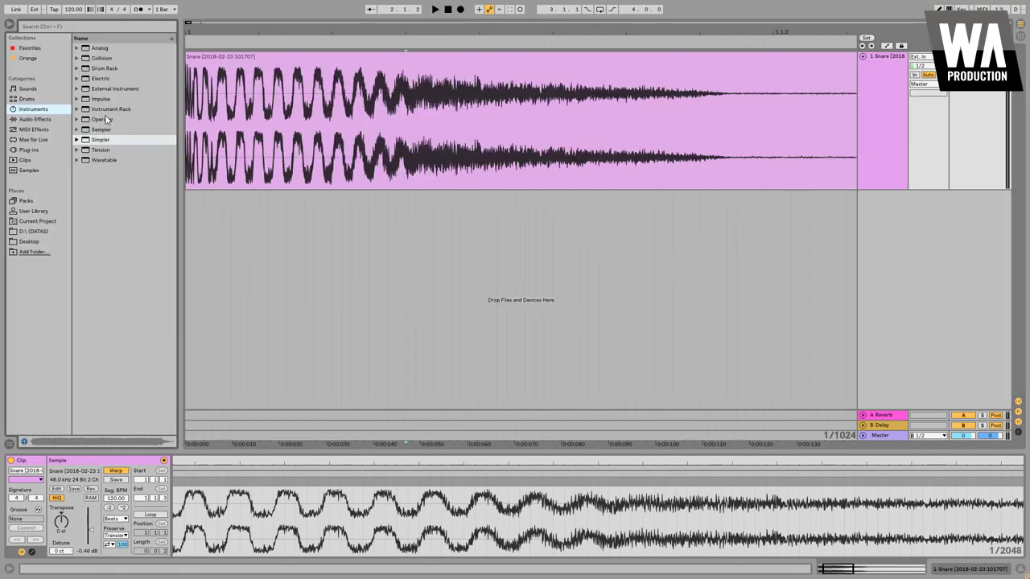
left_click_drag(109, 119, 350, 239)
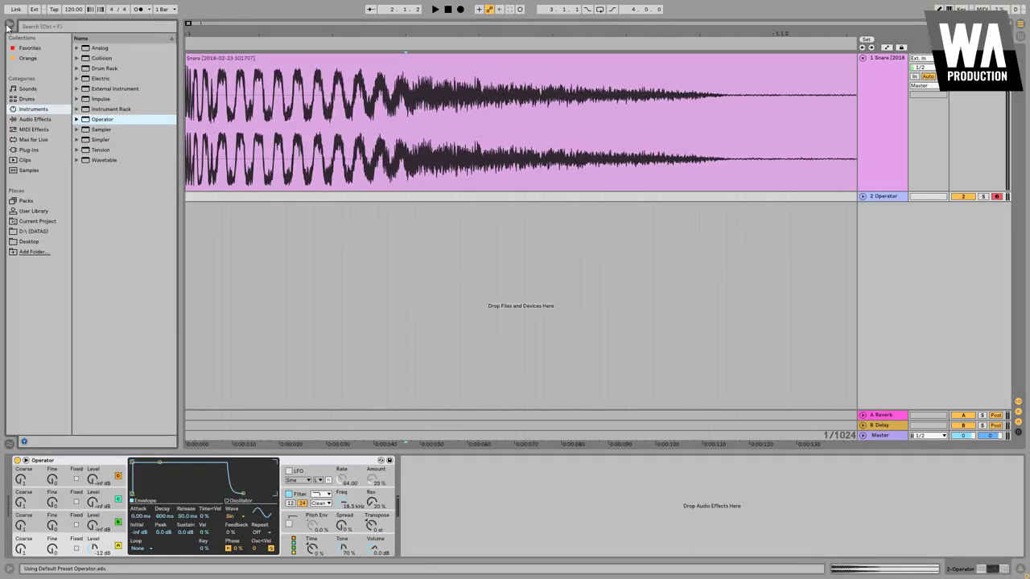
left_click(10, 25)
left_click_drag(25, 36, 25, 53)
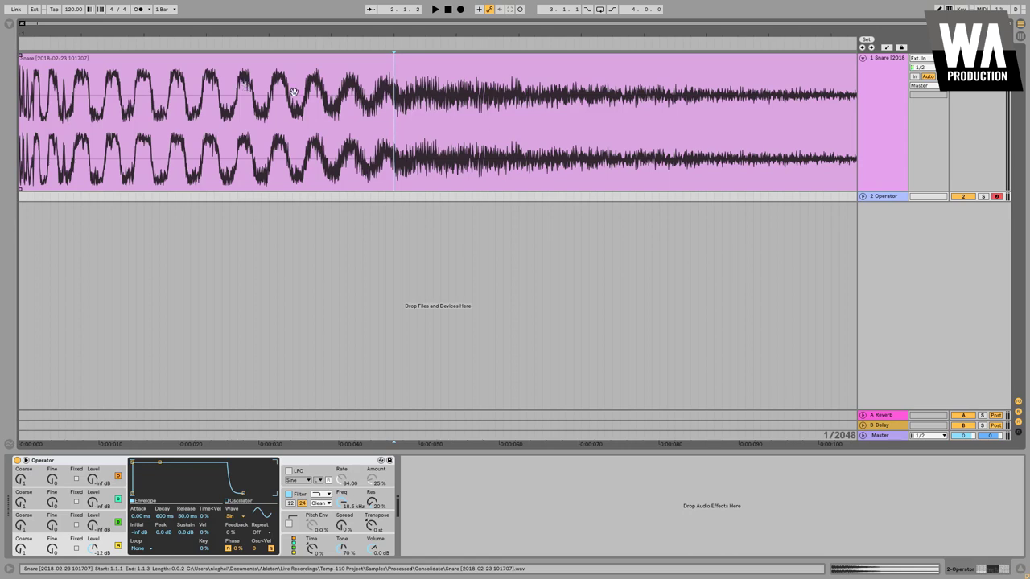
Try drawing a custom harmonic waveform for Operator's oscillator A.
left_click(238, 502)
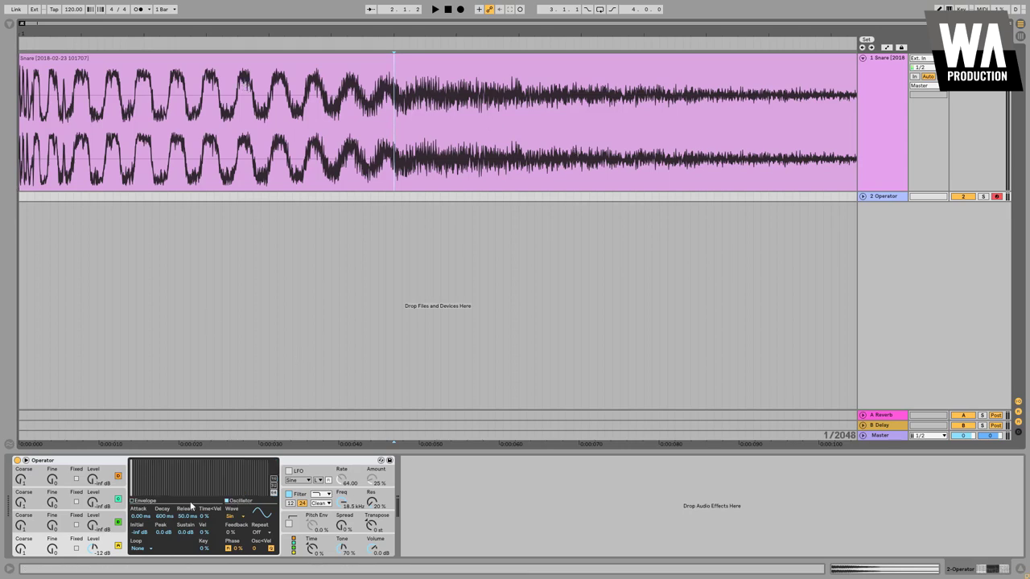
mouse_move(168, 486)
left_mouse_down()
mouse_move(136, 468)
mouse_move(272, 477)
mouse_move(259, 472)
mouse_move(257, 515)
mouse_move(214, 538)
mouse_move(171, 523)
mouse_move(149, 544)
mouse_move(137, 519)
left_mouse_up()
Unfold the Operator track and create a MIDI clip about 48 ms long at its start, covering the snare's body.
left_click(863, 196)
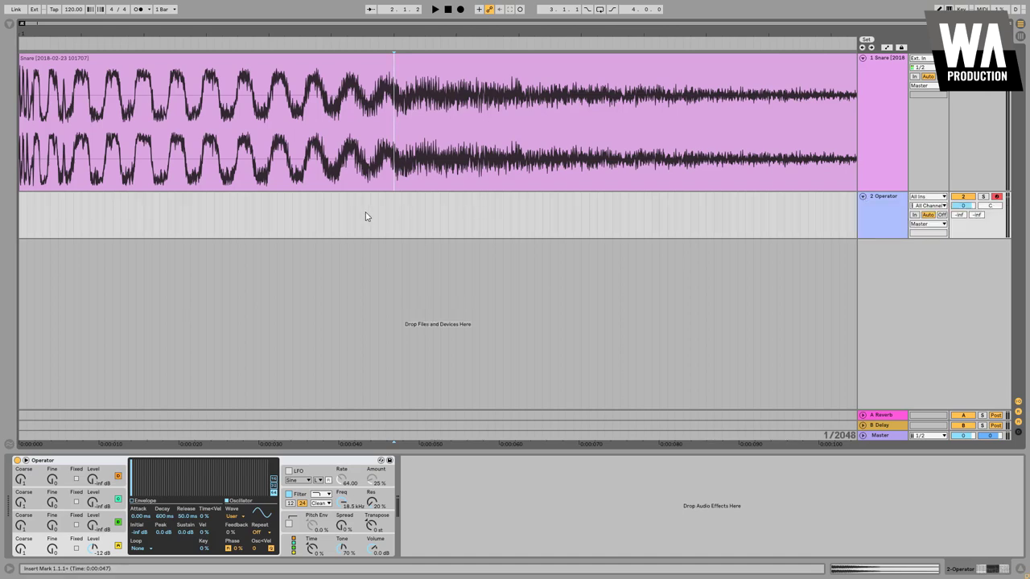
left_click_drag(400, 214, 10, 228)
key("ctrl+shift+m")
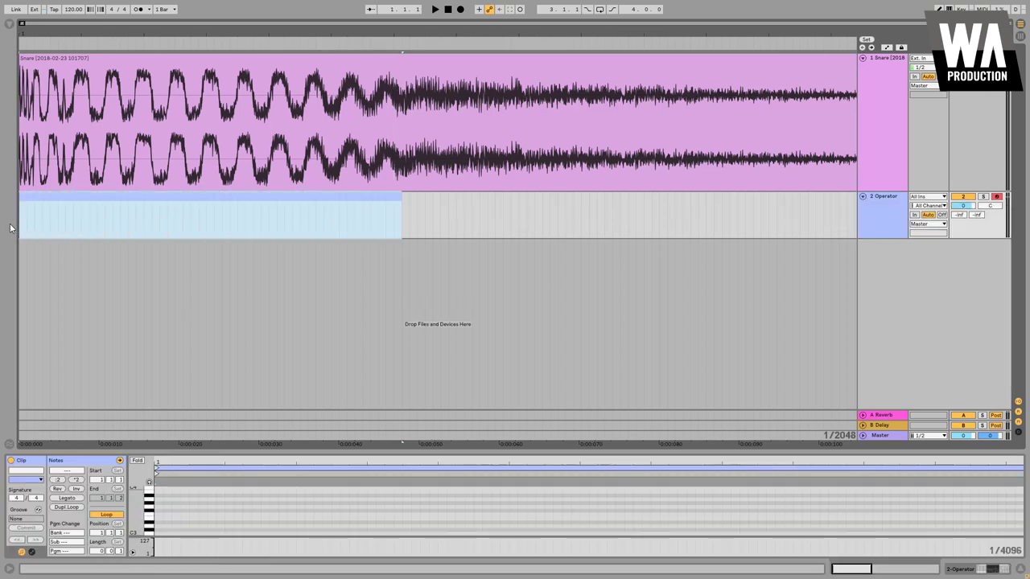
Add an F2 note in the Operator clip and extend it across nearly the whole clip.
left_click_drag(296, 452, 295, 269)
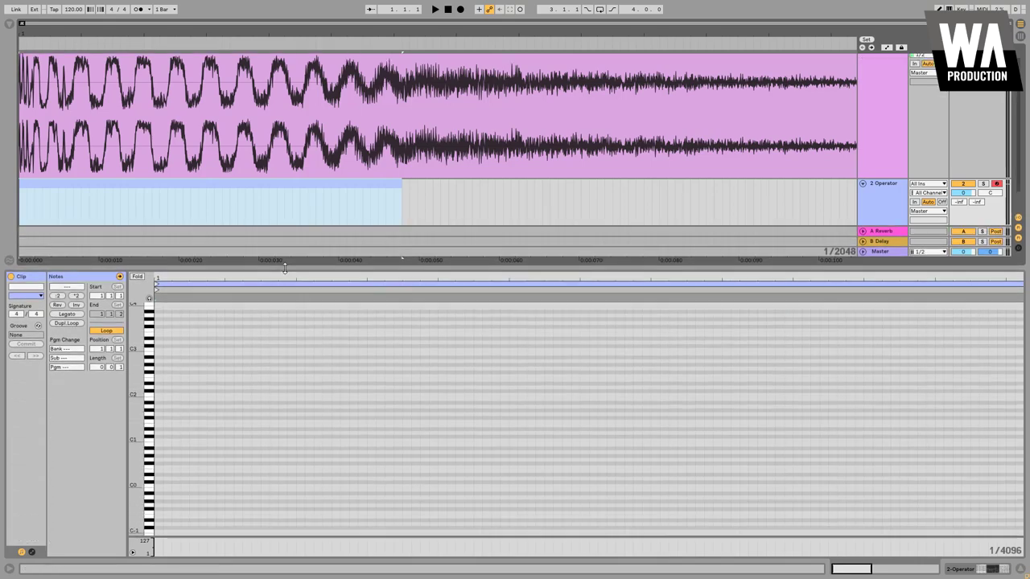
left_click_drag(148, 394, 132, 392)
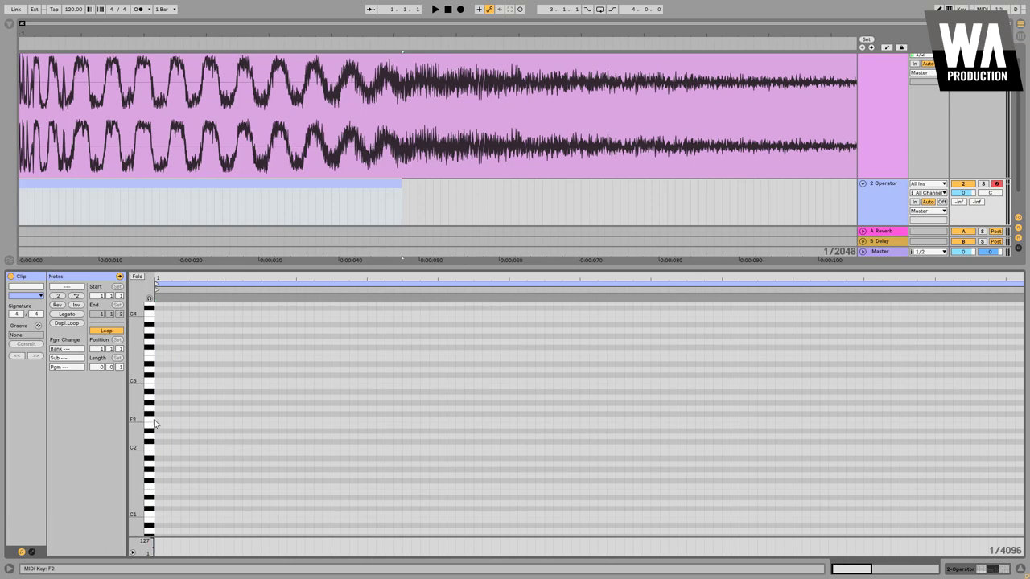
double_click(159, 420)
left_click_drag(173, 420, 1016, 429)
left_click(1016, 430)
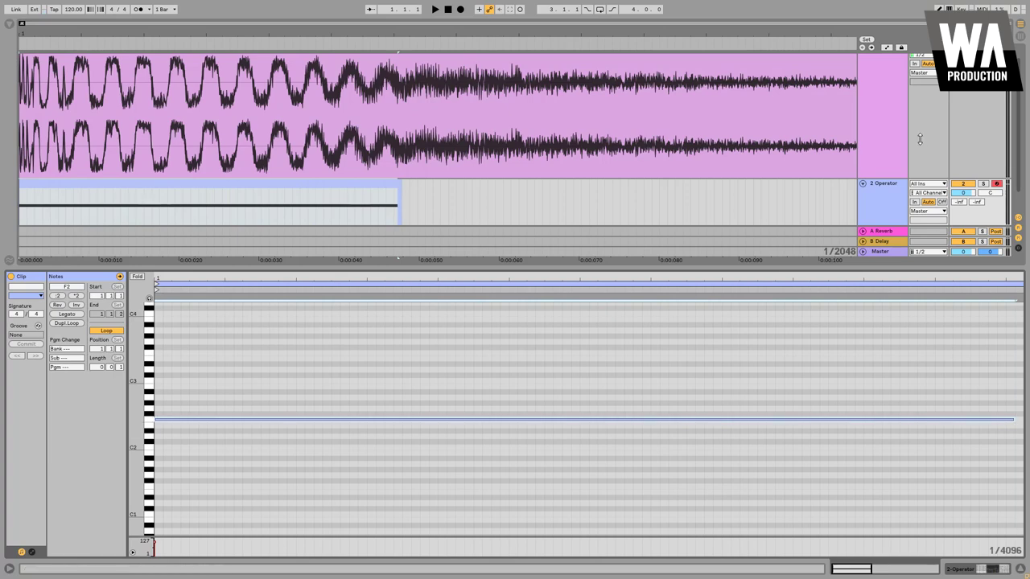
Set the waveform of Operator's oscillator A to Square D.
left_click(889, 190)
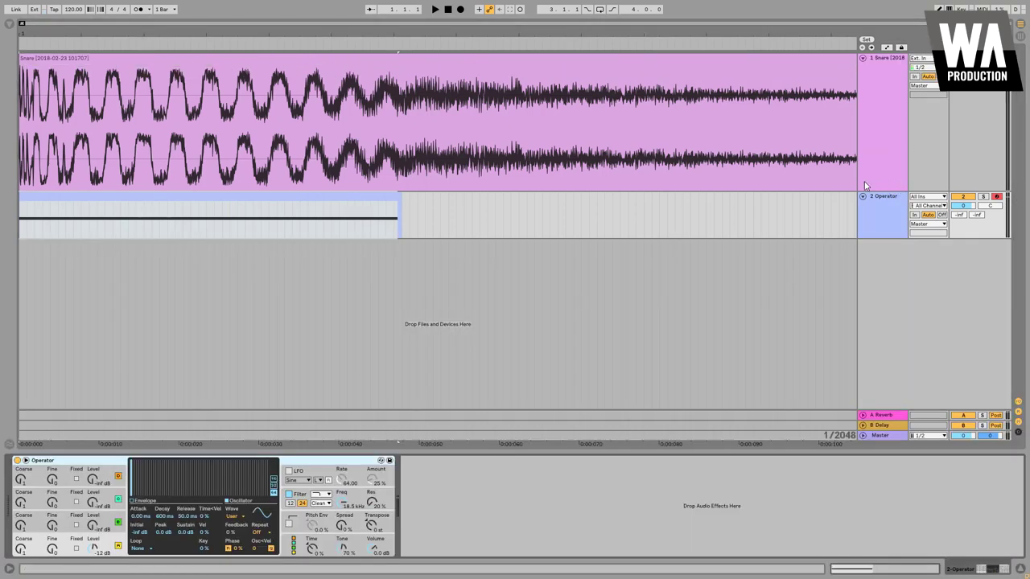
left_click(232, 516)
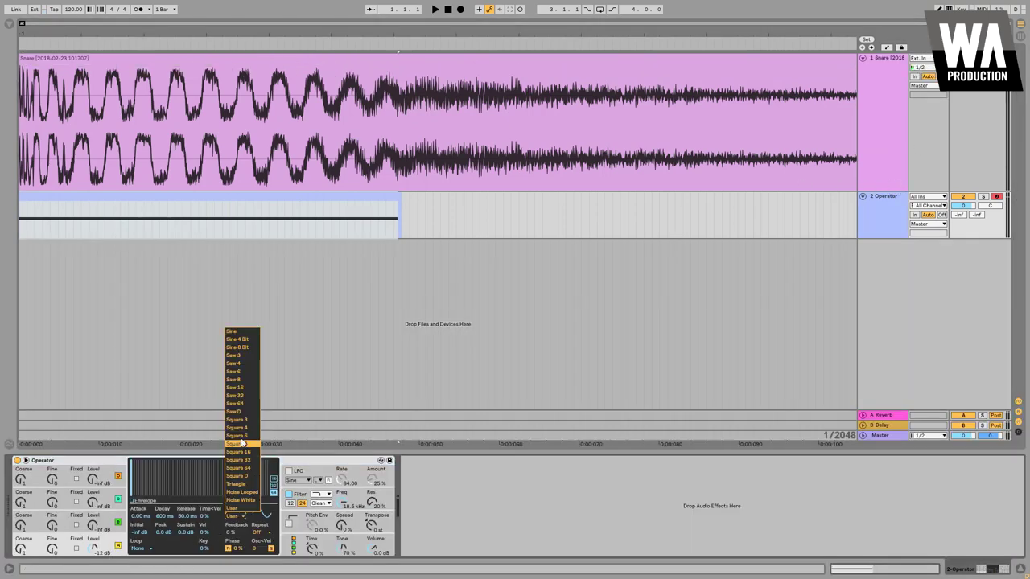
left_click(239, 476)
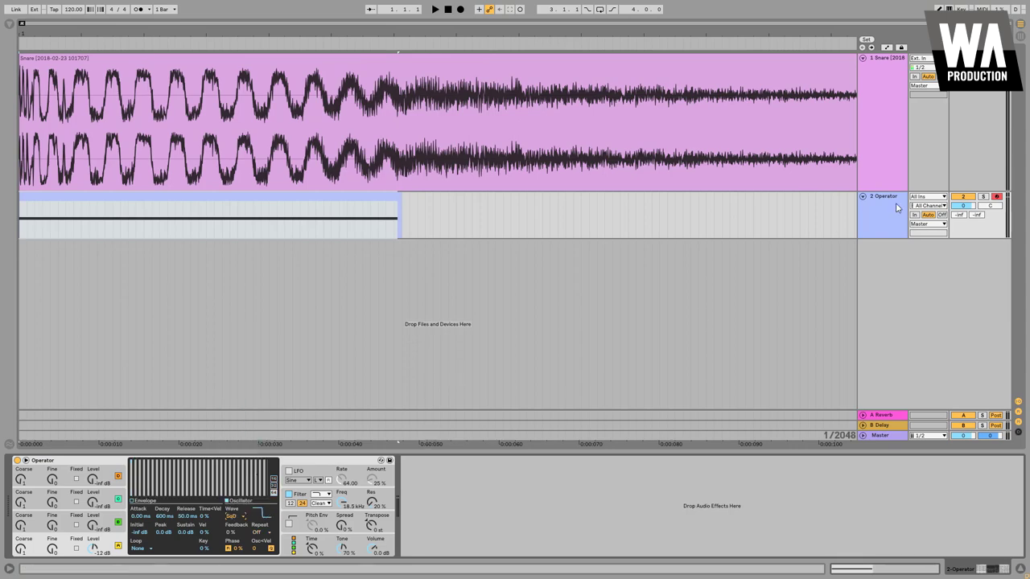
Add EQ Eight with its default preset to the snare track.
left_click(886, 64)
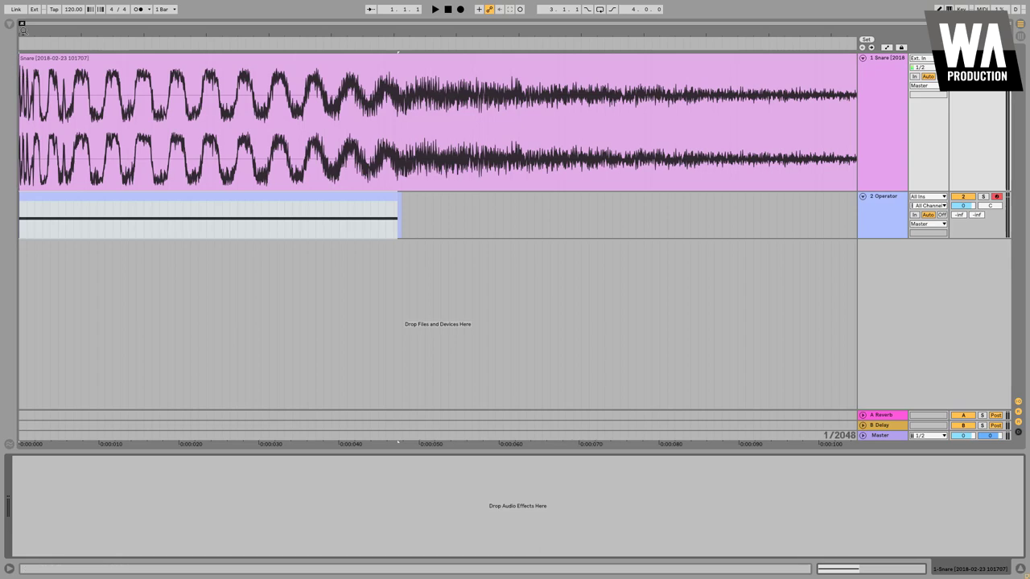
left_click(11, 30)
left_click(35, 119)
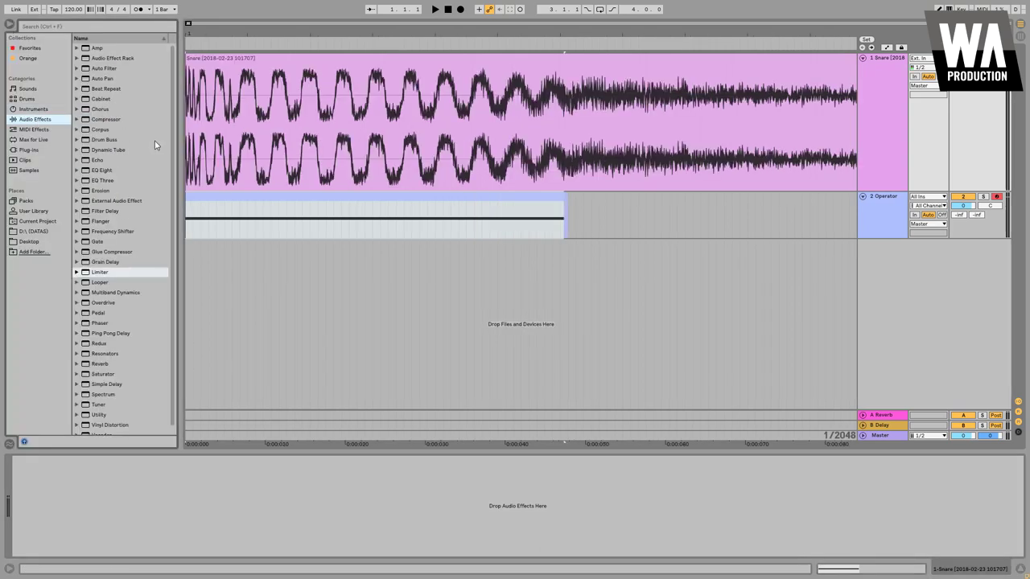
double_click(102, 170)
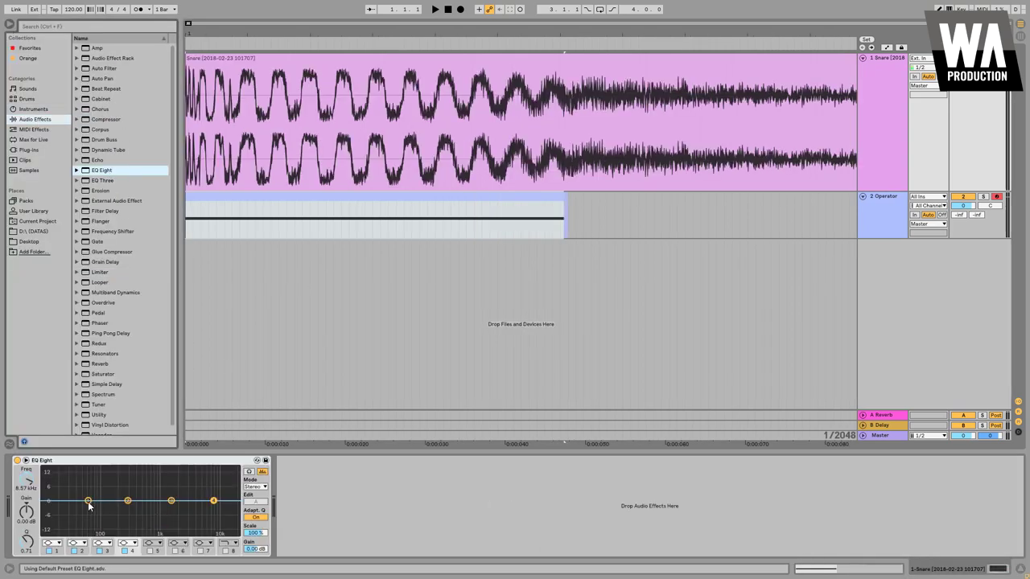
Change EQ Eight's first band to a low cut at 206 Hz.
left_click(53, 544)
left_click(51, 483)
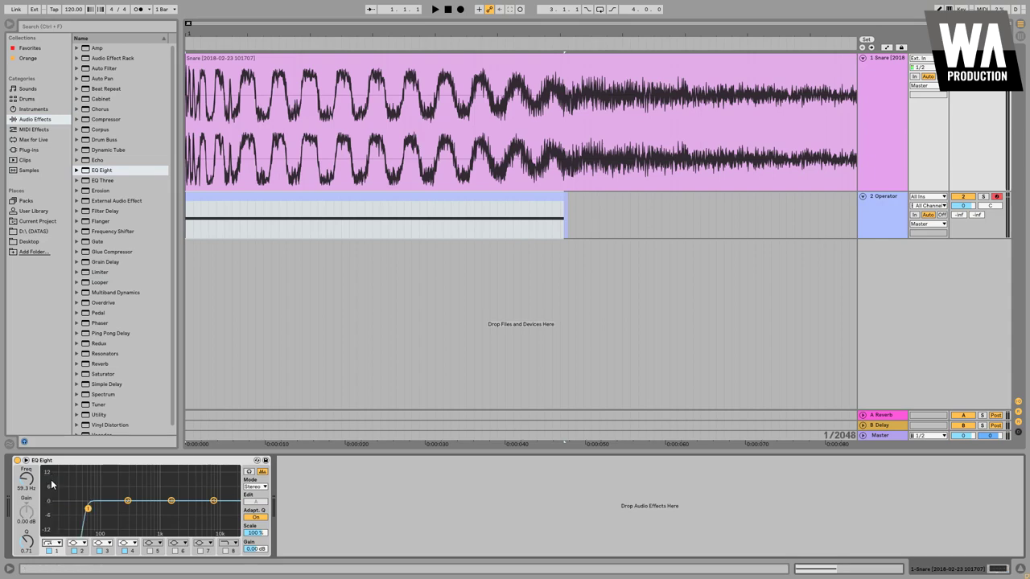
left_click_drag(88, 508, 119, 514)
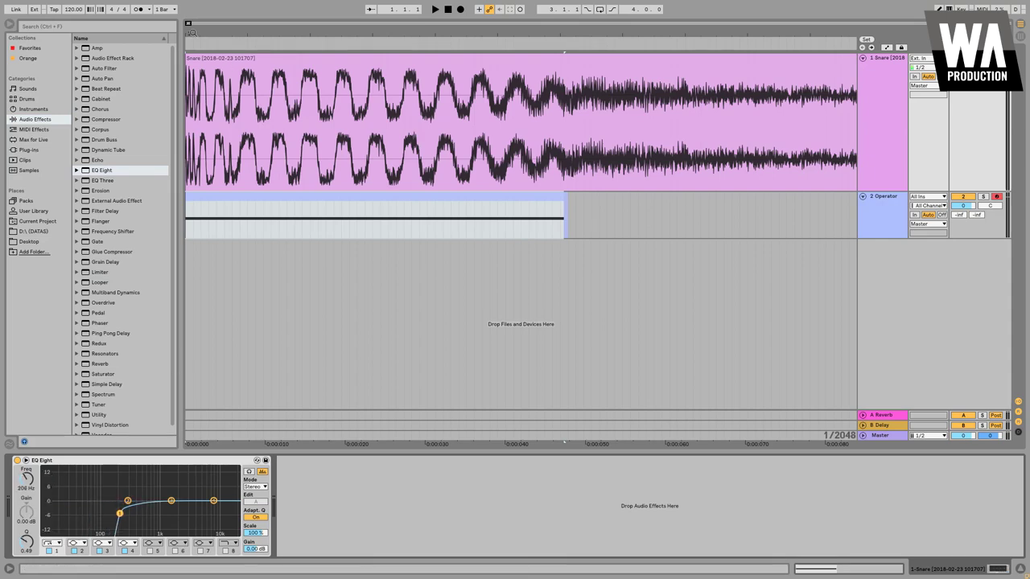
left_click_drag(194, 34, 191, 45)
left_click(9, 25)
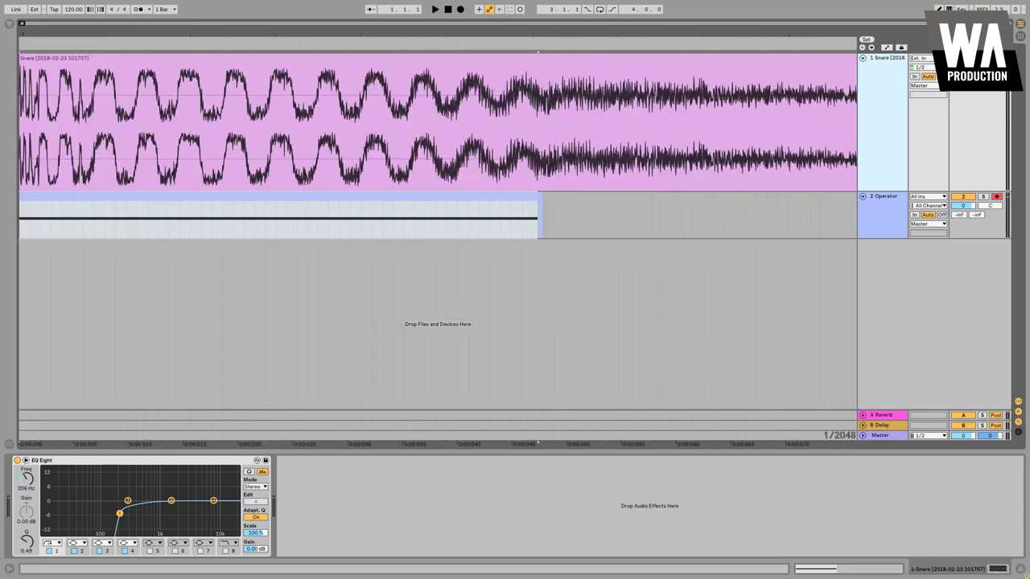
left_click_drag(27, 27, 27, 36)
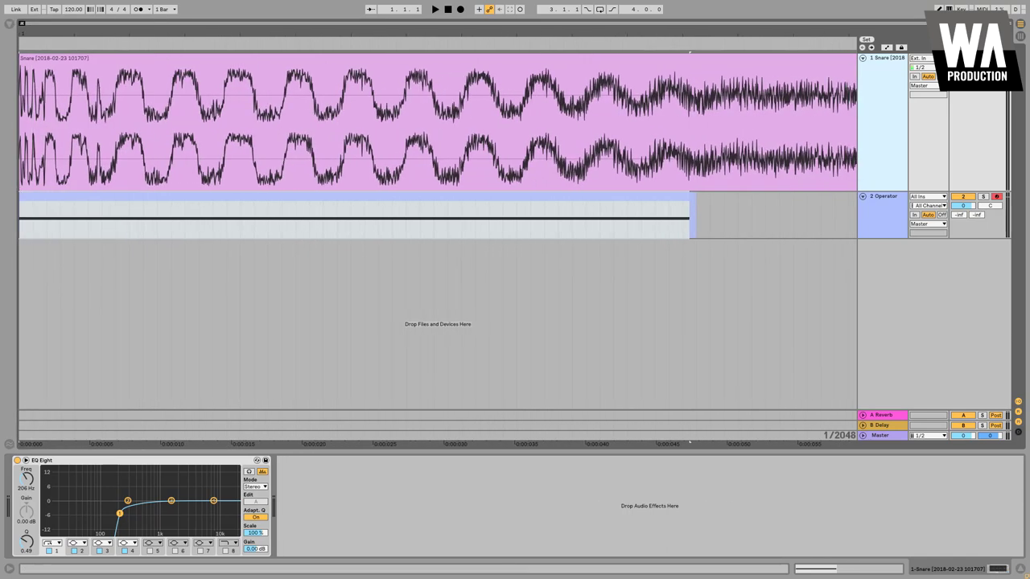
Play the low-cut snare, raise the cut to 574 Hz, and audition it again.
key("space")
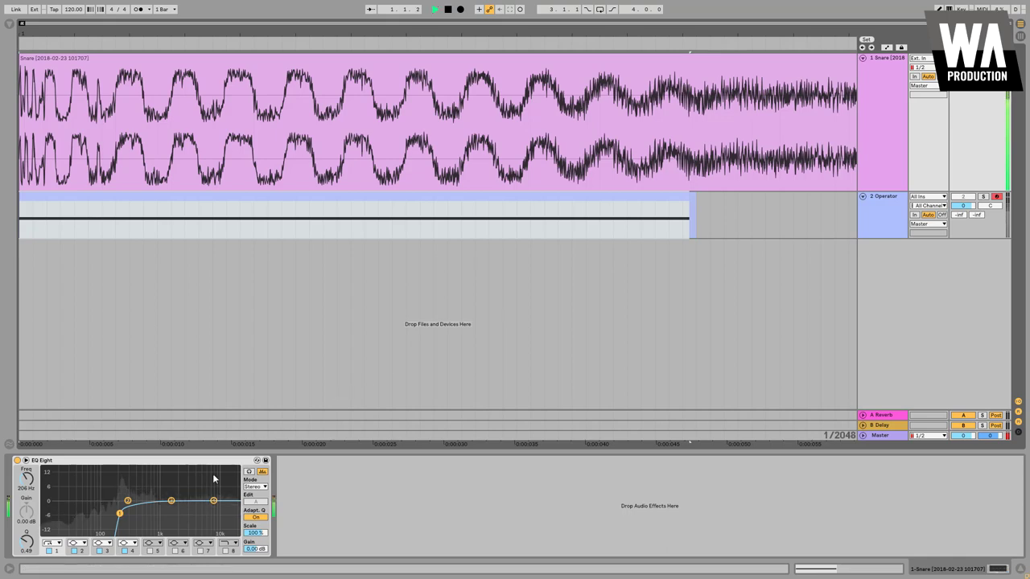
key("space")
left_click_drag(120, 514, 146, 513)
key("space")
key("space")
key("space")
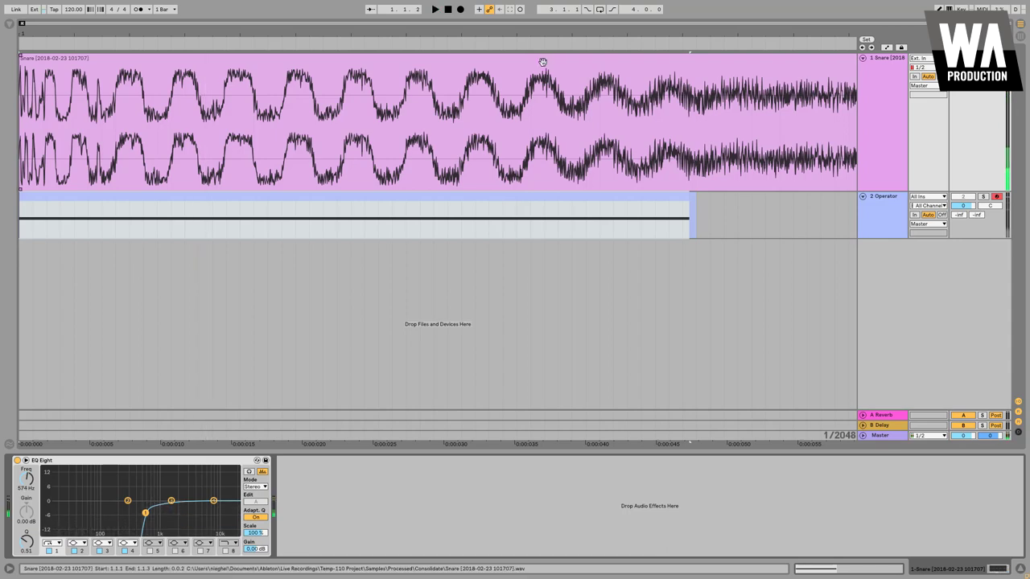
Select the Operator clip and solo the Operator track.
key("minus")
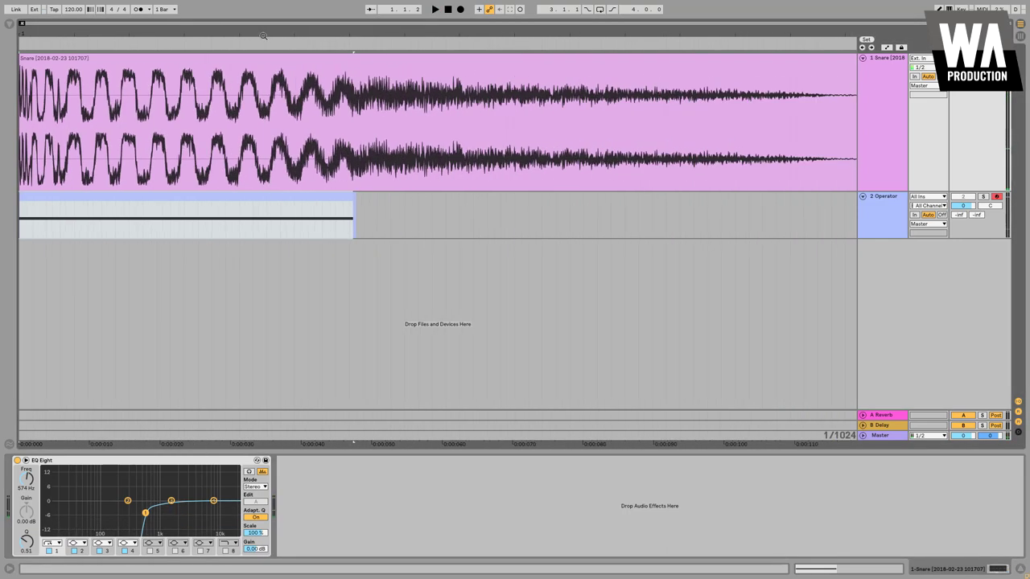
left_click(319, 199)
left_click(983, 197)
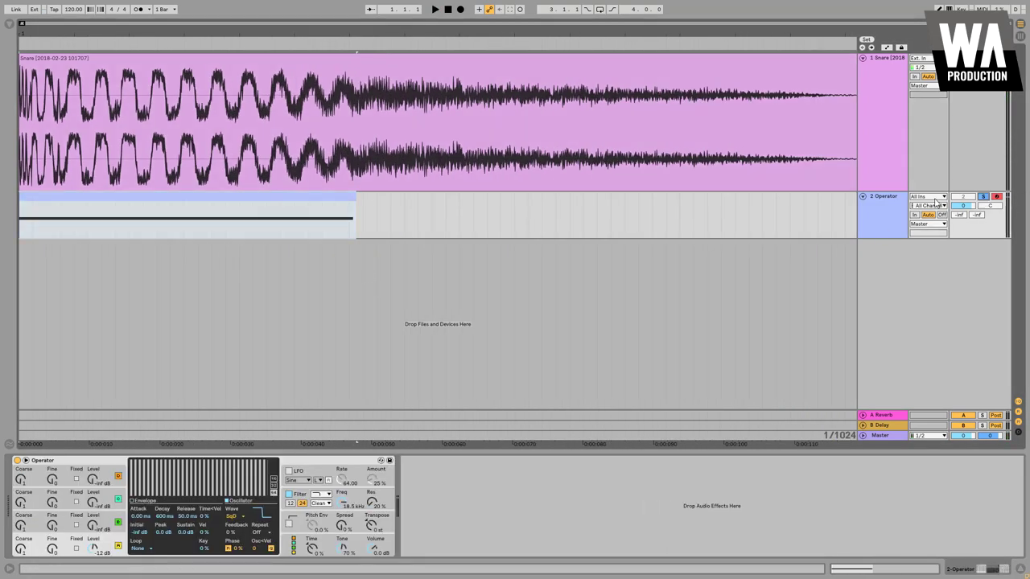
left_click(895, 198)
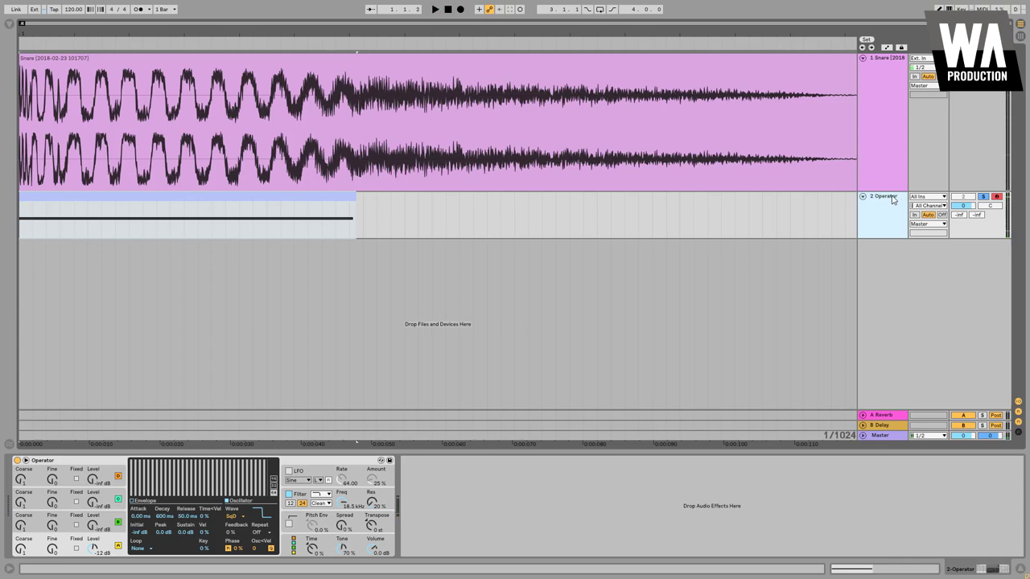
Set Operator's filter frequency to 119 Hz and its filter envelope to 40.3 ms decay and 63 % amount, auditioning the note repeatedly.
left_click_drag(343, 504, 344, 515)
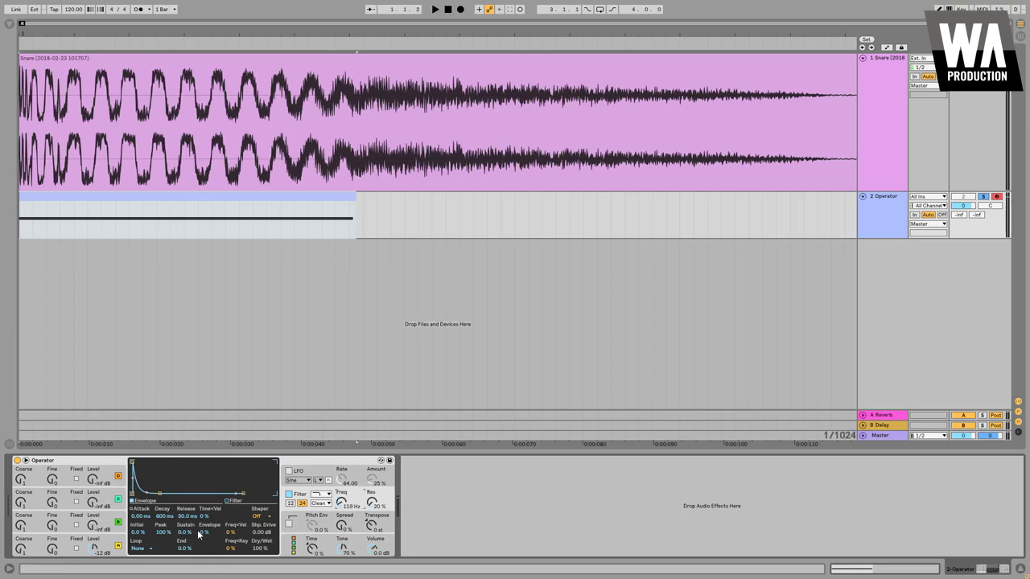
left_click_drag(207, 532, 162, 516)
key("space")
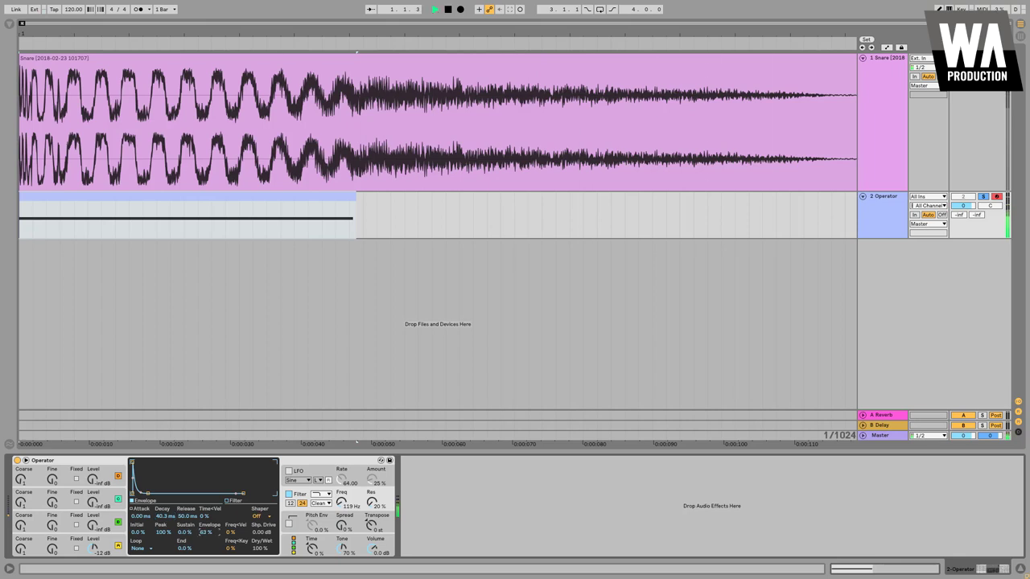
key("space")
key("space")
key("space")
key("space")
key("space")
key("space")
key("space")
key("space")
key("space")
Set Operator's filter frequency to 107 Hz and resonance to 31 %, replaying the note to judge the tone.
left_click_drag(344, 503, 371, 494)
key("space")
key("space")
key("space")
key("space")
key("space")
key("space")
key("space")
key("space")
key("space")
key("space")
key("space")
key("space")
Reduce Operator's filter envelope amount to 35 % while auditioning the note.
left_click_drag(207, 533, 207, 551)
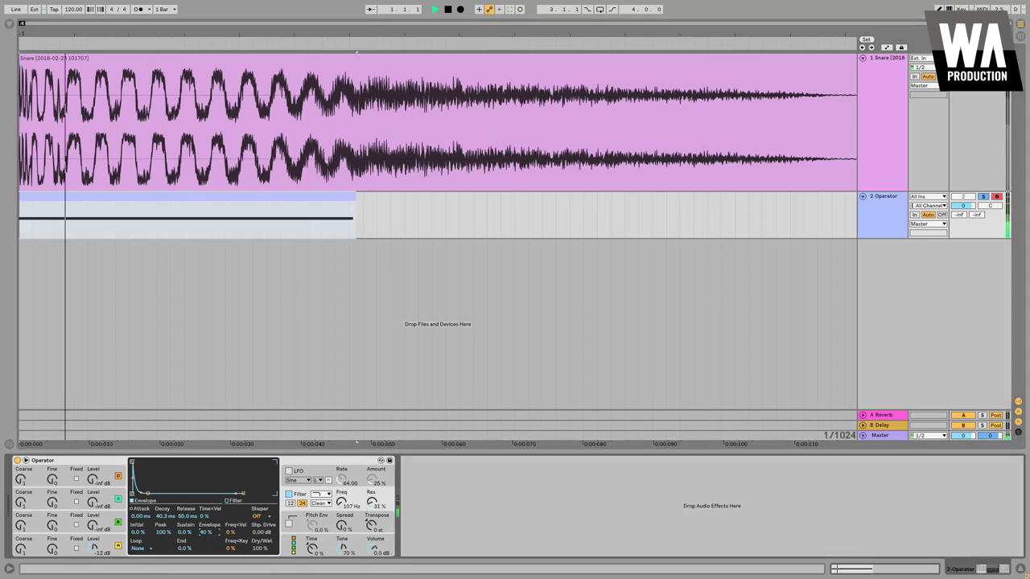
key("space")
key("space")
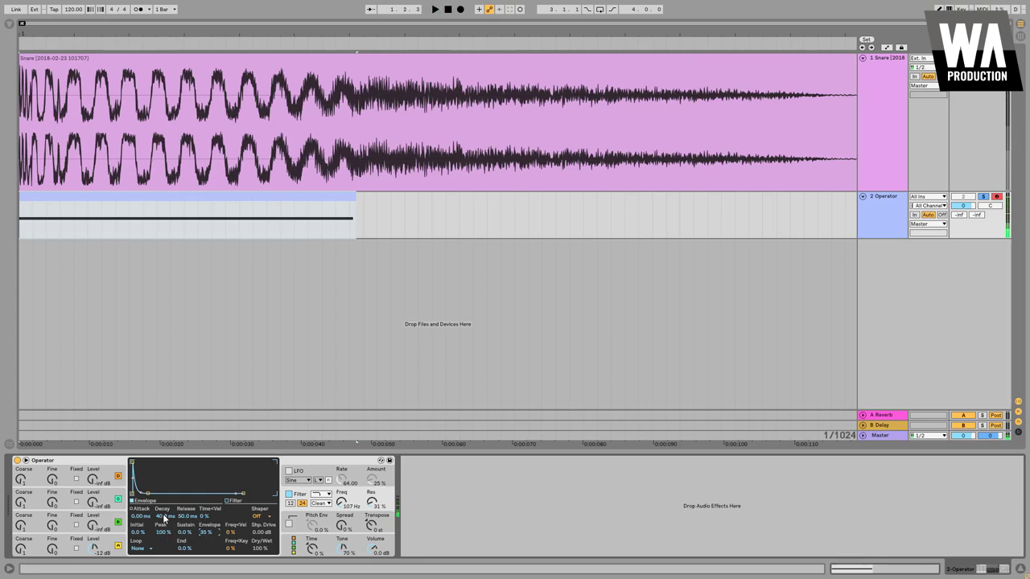
key("space")
key("space")
Set the filter envelope decay to 61.9 ms and replay the note.
left_click_drag(163, 517, 163, 512)
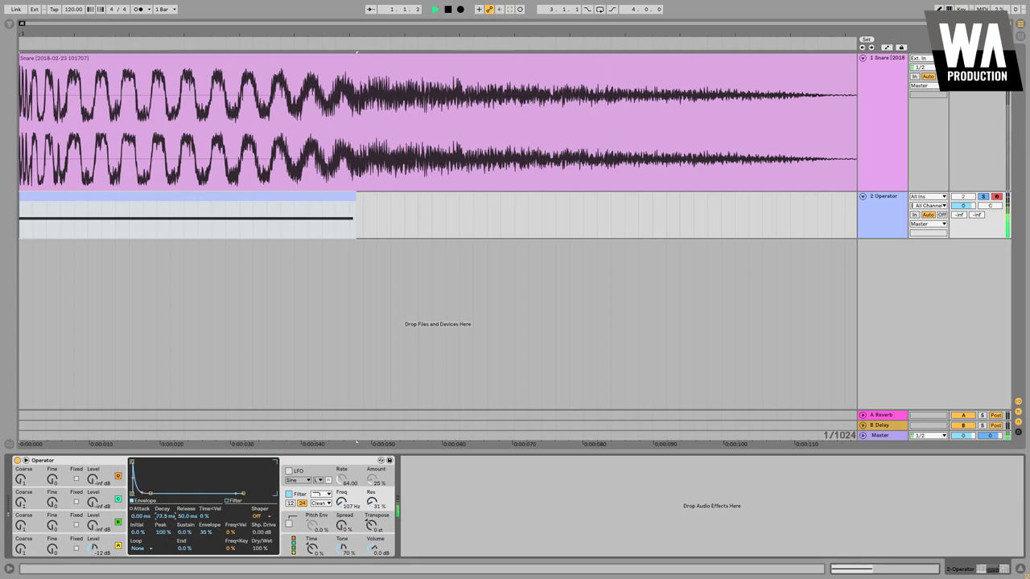
key("space")
key("space")
key("space")
key("space")
Raise Operator's filter frequency to 365 Hz while auditioning the note.
left_click_drag(341, 502, 342, 494)
key("space")
key("space")
key("space")
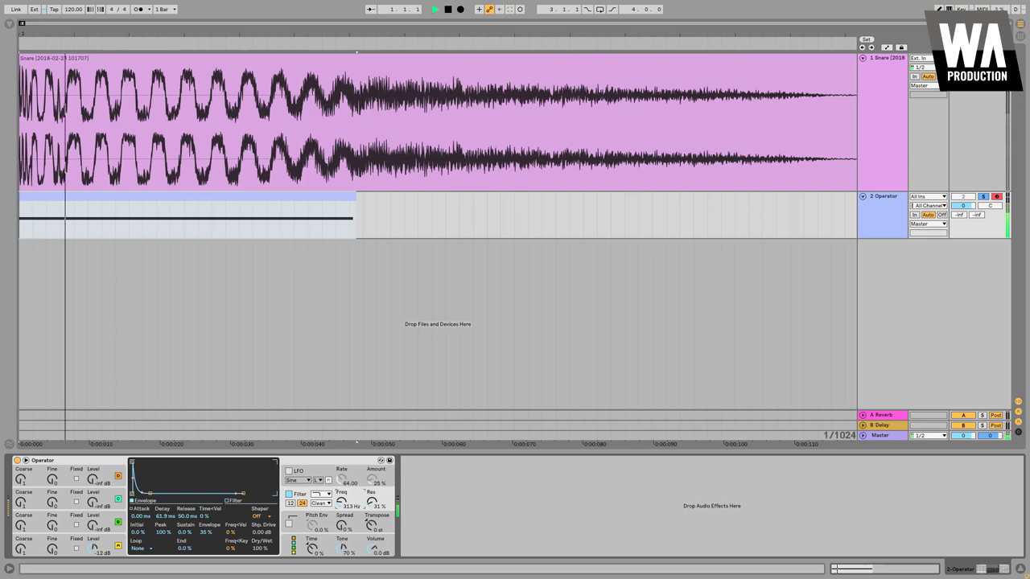
key("space")
left_click_drag(341, 502, 341, 500)
key("space")
key("space")
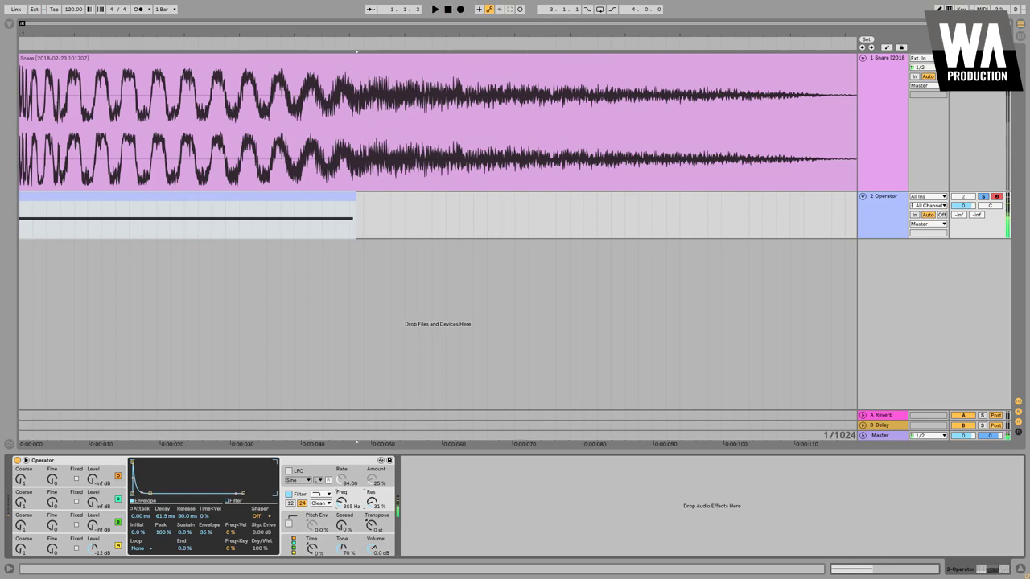
Lower the filter envelope amount to 20 % and audition the resulting body sound.
key("space")
left_click_drag(207, 532, 208, 536)
key("space")
key("space")
key("space")
key("space")
key("space")
key("space")
key("space")
key("space")
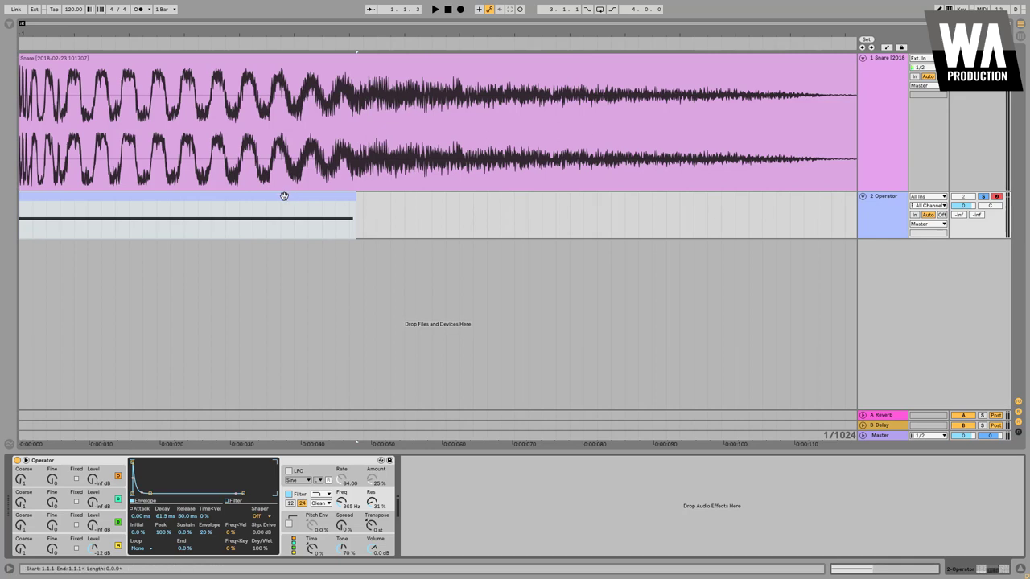
Enable Operator's pitch envelope and shape it with +48 st initial, +24 st peak, 1.44 ms attack and 20.3 ms decay.
left_click(290, 526)
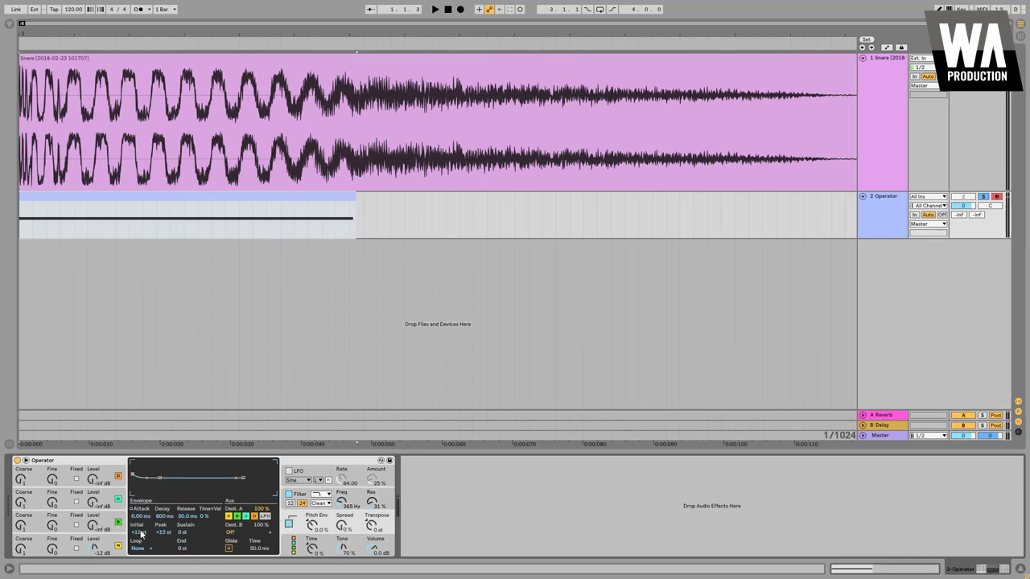
left_click_drag(136, 533, 137, 505)
left_click(132, 510)
left_click(132, 510)
left_click_drag(137, 466, 141, 471)
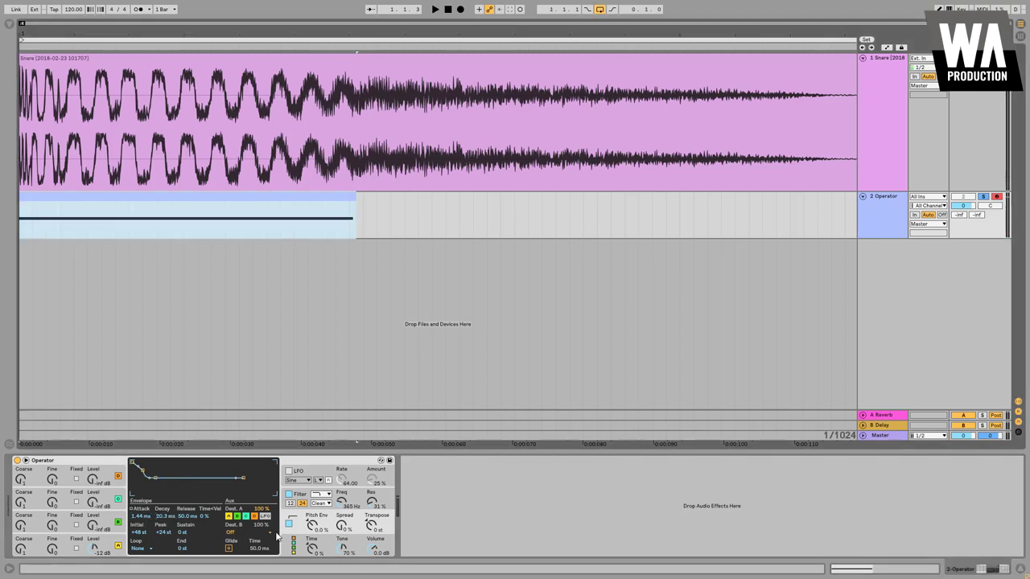
Raise the pitch envelope amount to 100 % and fine-tune its decay and attack times while the note plays.
left_click_drag(313, 528, 313, 446)
key("space")
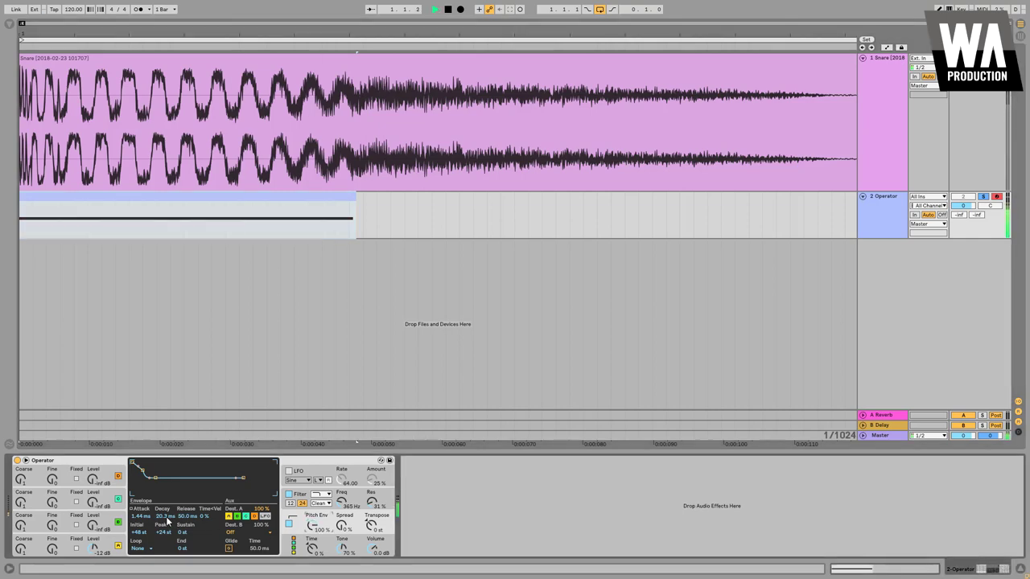
left_click_drag(162, 519, 162, 524)
left_click(140, 519)
mouse_move(140, 520)
left_mouse_down()
mouse_move(140, 510)
mouse_move(140, 521)
left_mouse_up()
Compare the sound with the pitch envelope off and on, and raise the filter frequency to 384 Hz.
left_click(289, 525)
left_click(289, 525)
left_click(347, 500)
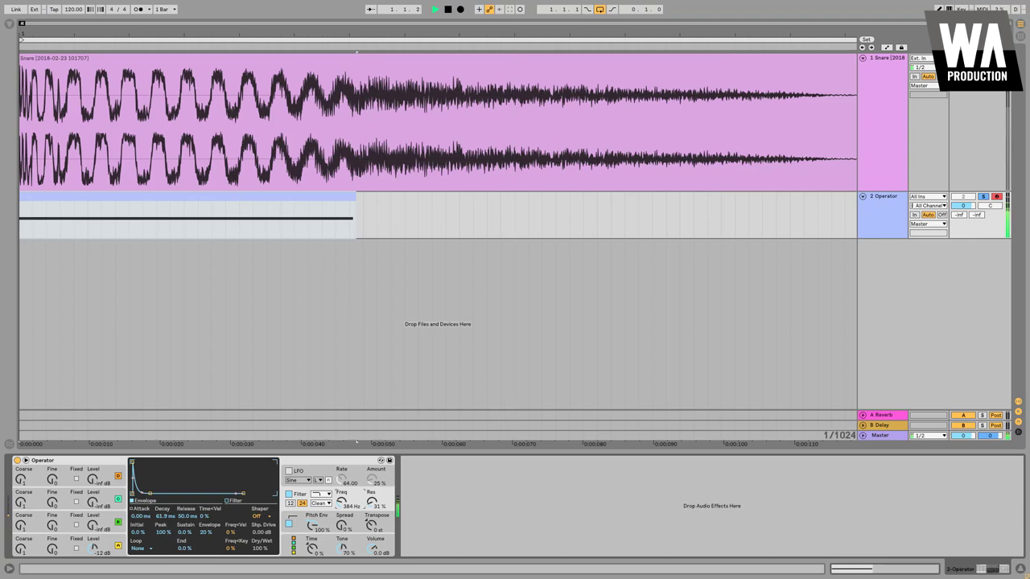
key("space")
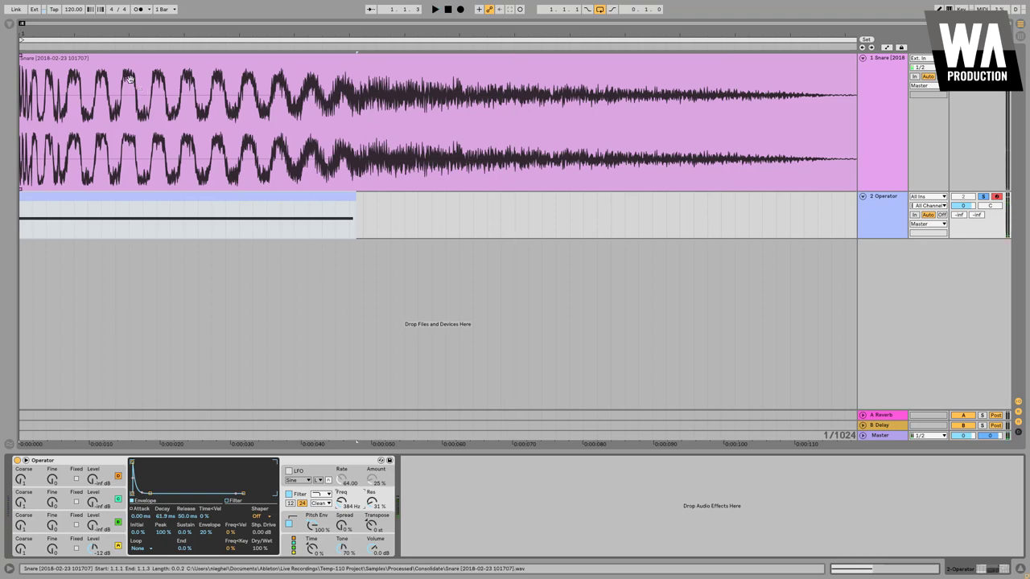
Add an EQ Eight after Operator and play the note through it.
left_click(11, 24)
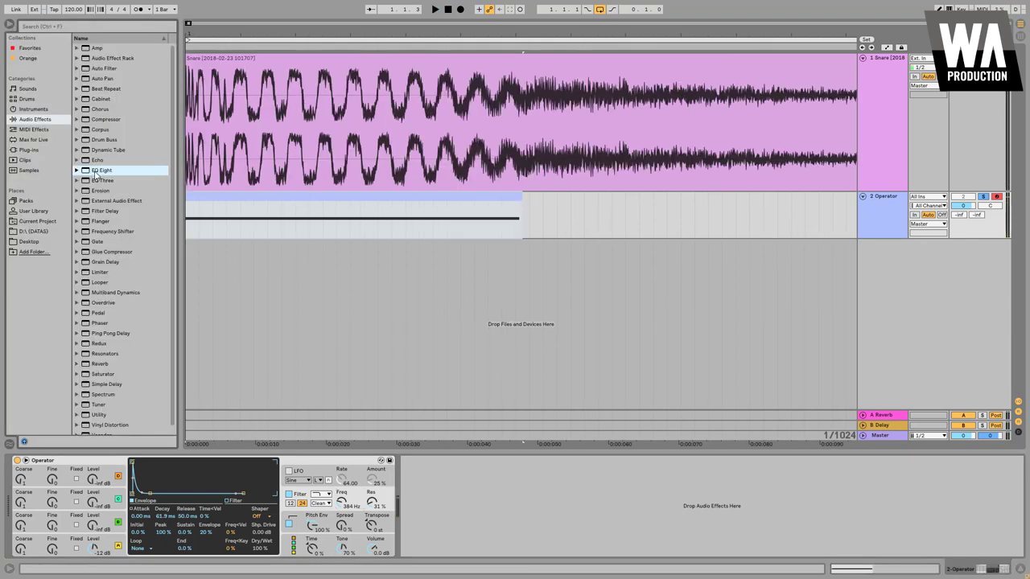
left_click_drag(95, 175, 493, 504)
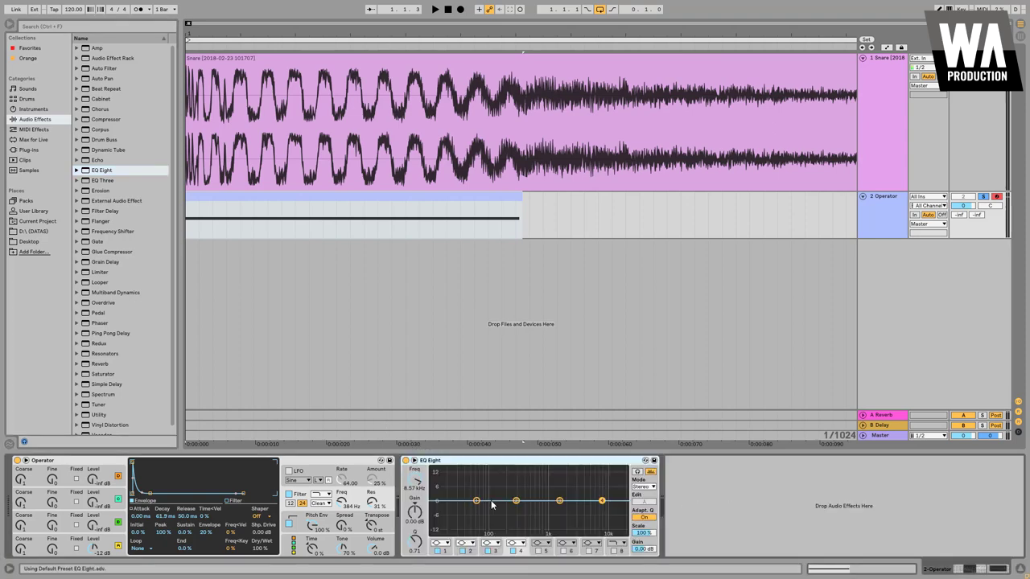
left_click(602, 500)
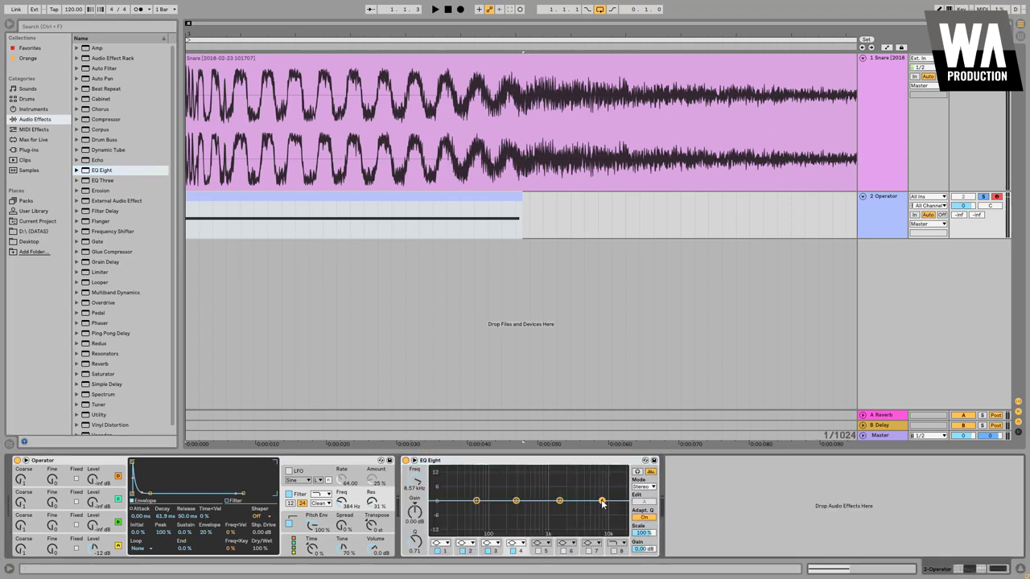
key("space")
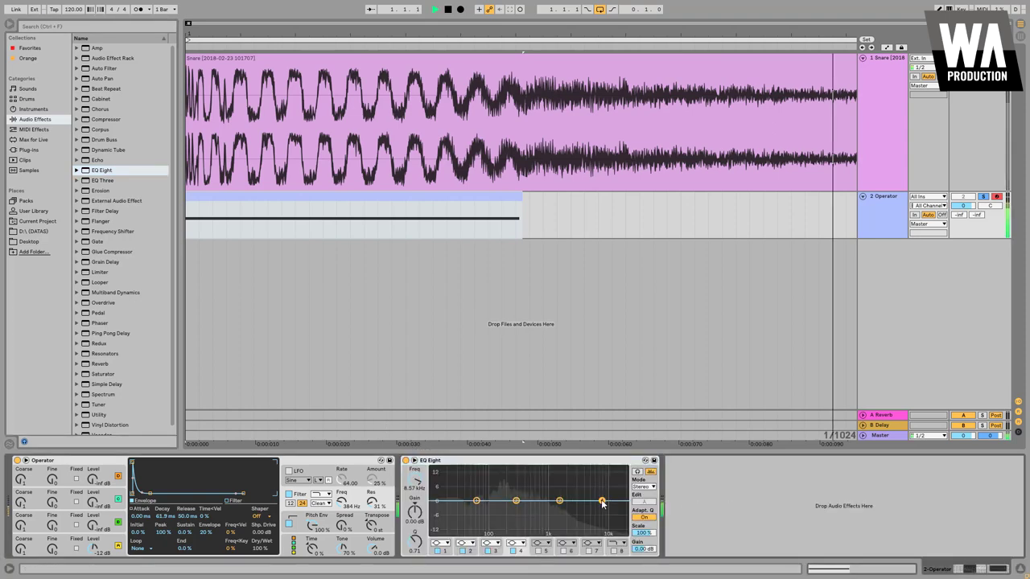
Make EQ band 4 a high cut at 4.17 kHz with Q 0.10 and dip band 2 by 3.84 dB at 539 Hz.
left_click(521, 546)
left_click(513, 535)
left_click_drag(602, 509, 583, 533)
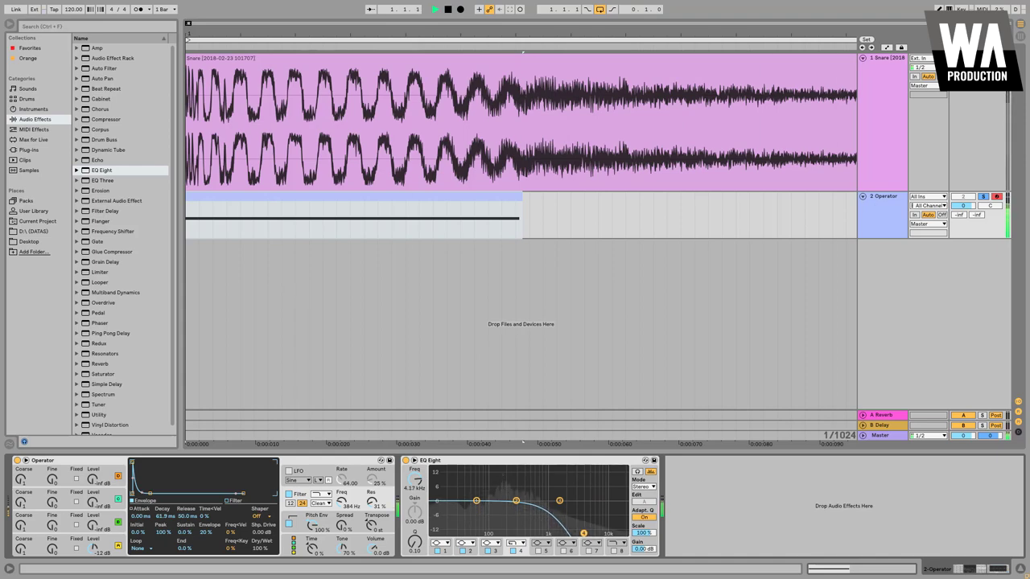
mouse_move(516, 501)
left_mouse_down()
mouse_move(534, 501)
mouse_move(532, 510)
left_mouse_up()
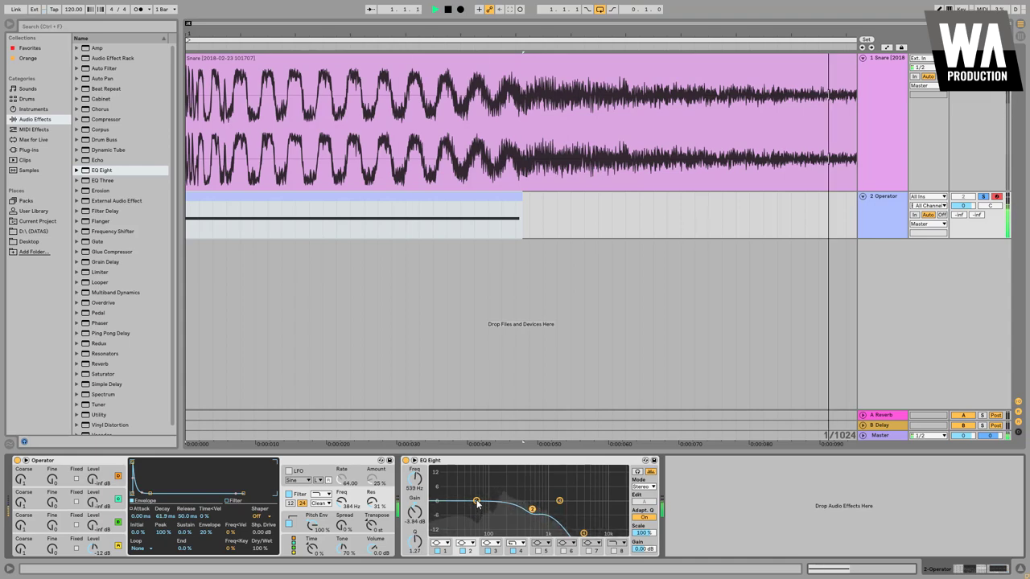
Change EQ band 1 to a low-cut filter at 115 Hz.
left_click(447, 537)
left_click(442, 543)
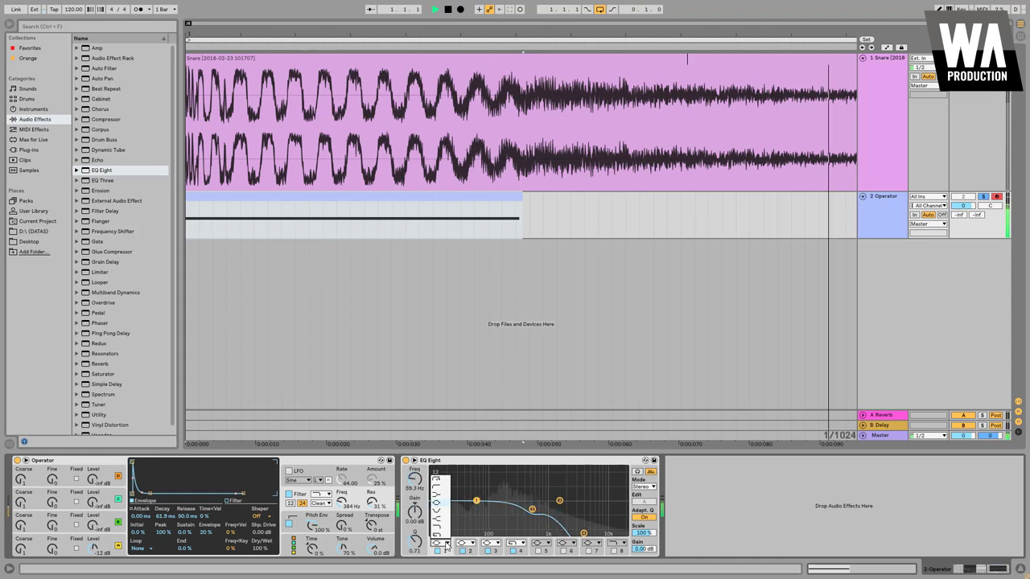
left_click(440, 480)
left_click_drag(477, 509, 494, 509)
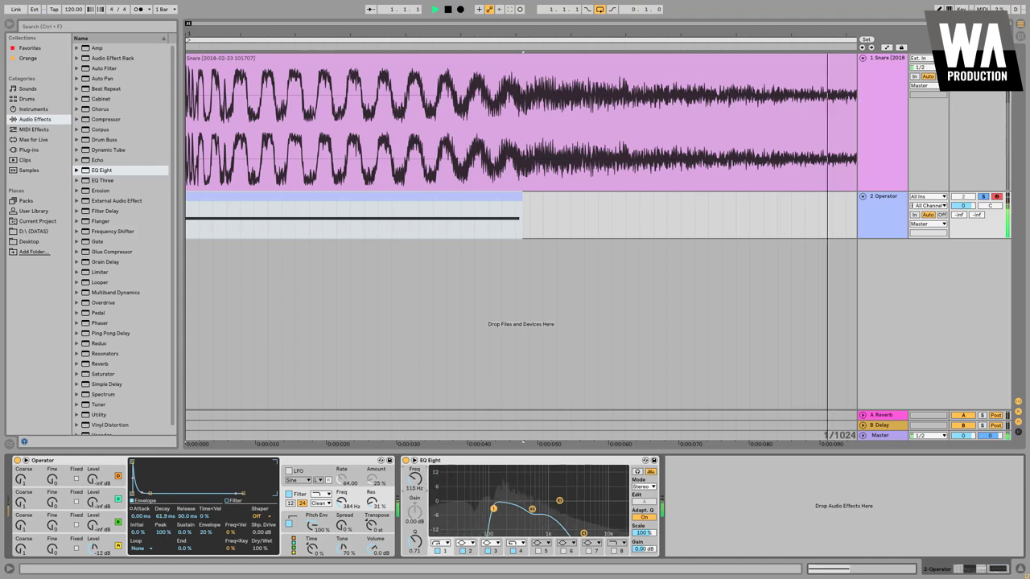
Compare the sound with the EQ's low-cut band switched off and on.
left_click(439, 551)
key("space")
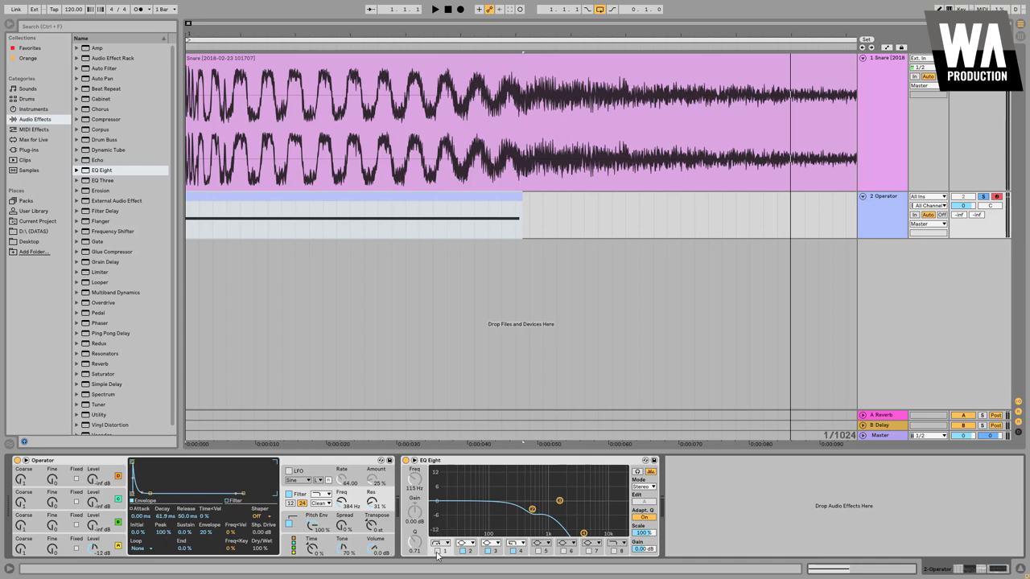
left_click(437, 552)
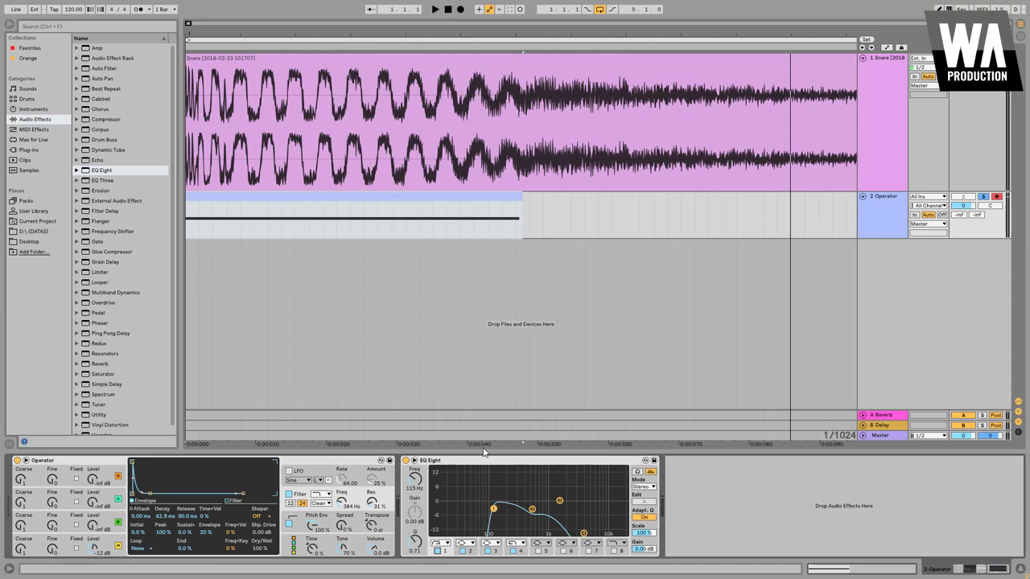
key("space")
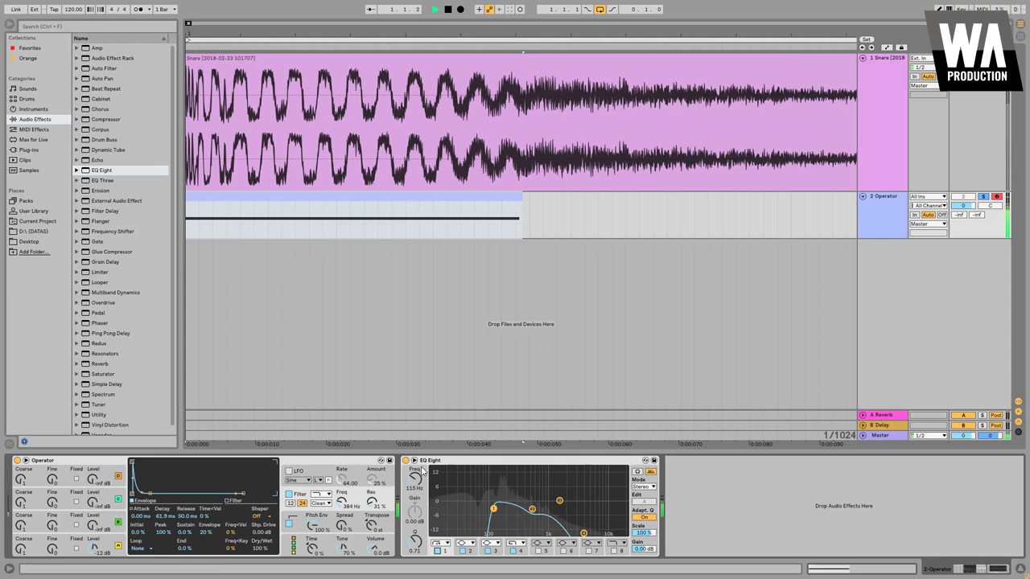
Expand and enlarge the EQ Eight display, and move the low cut up to 142 Hz during playback.
left_click(414, 462)
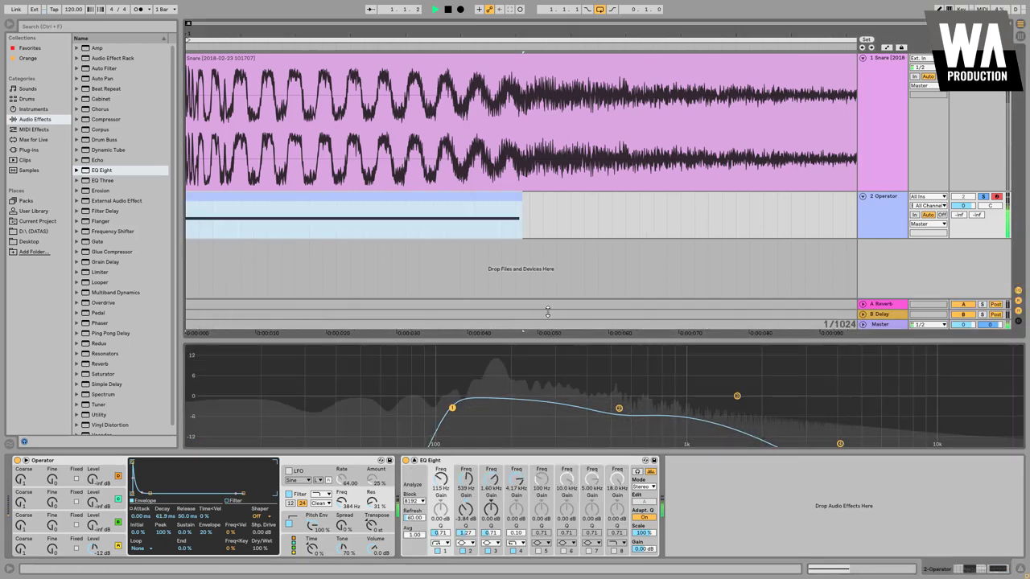
left_click_drag(552, 350, 552, 312)
left_click_drag(452, 396, 475, 397)
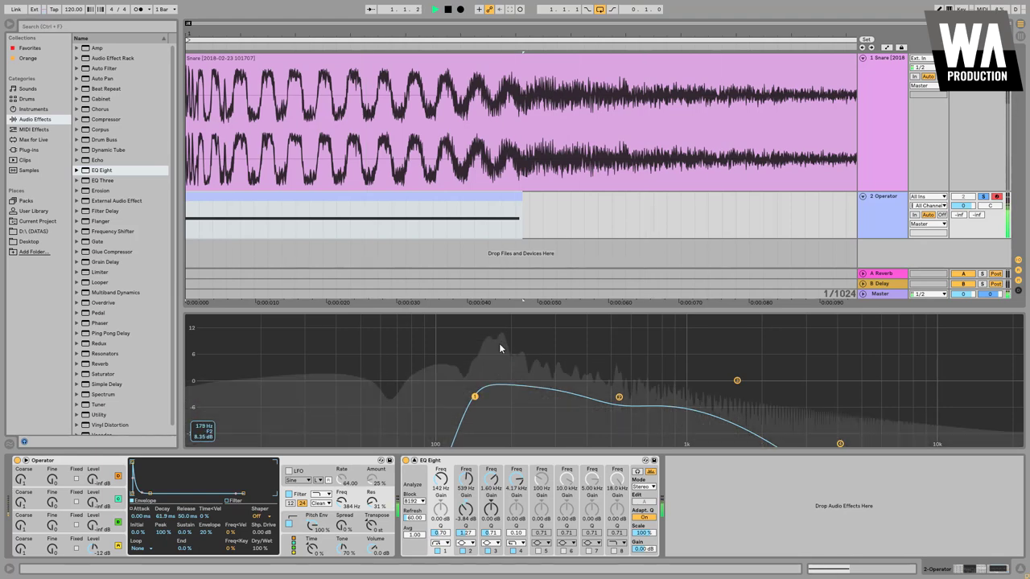
key("space")
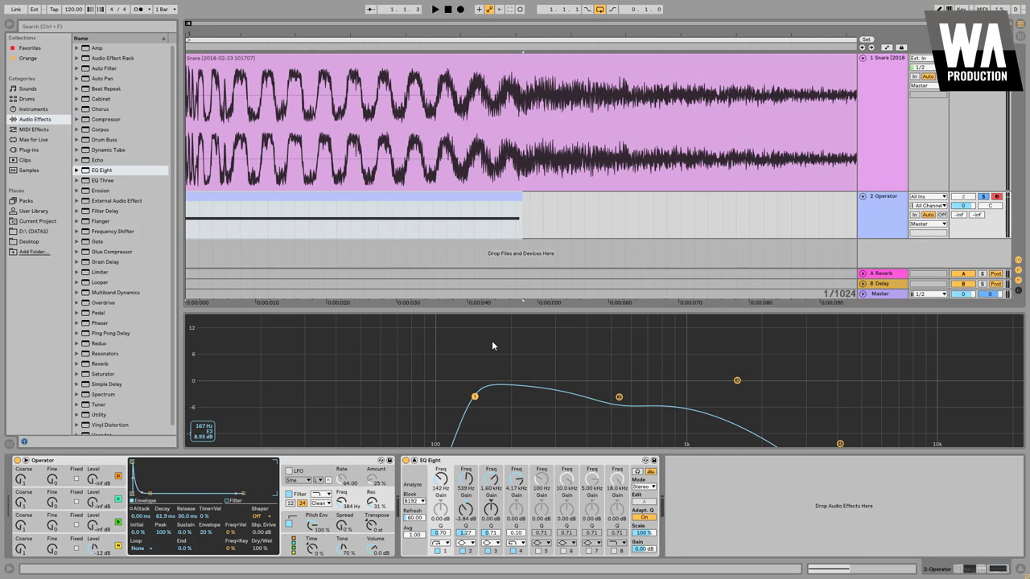
Turn off EQ band 1, reduce the height of the expanded EQ display, and audition the note without the low cut.
left_click(438, 551)
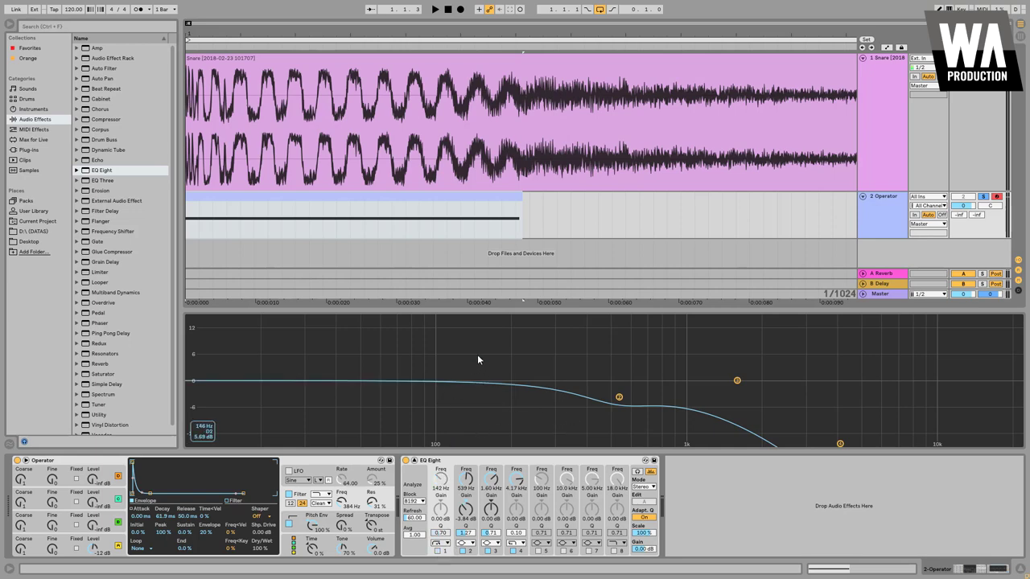
left_click_drag(465, 308, 464, 381)
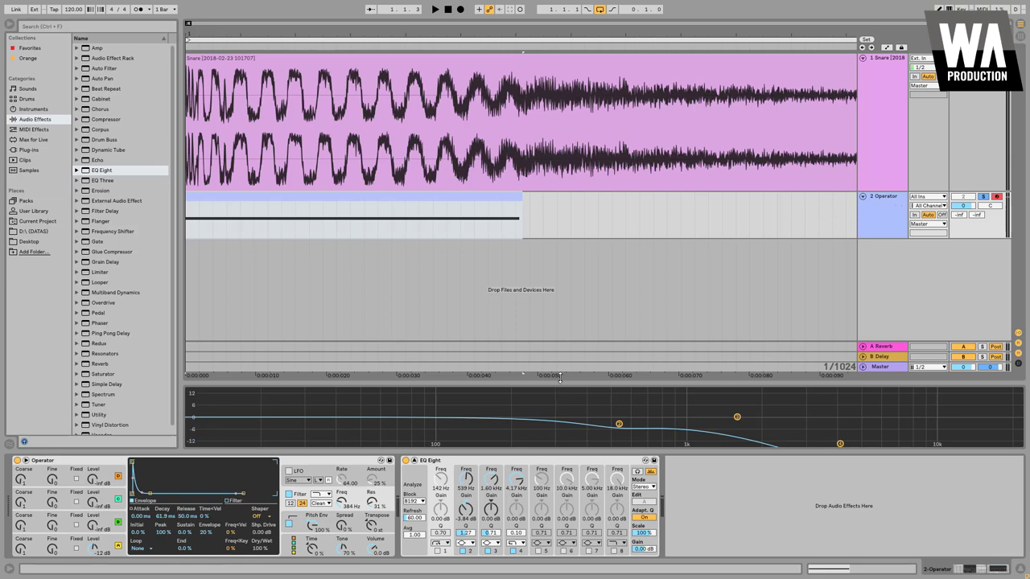
left_click_drag(560, 384, 560, 342)
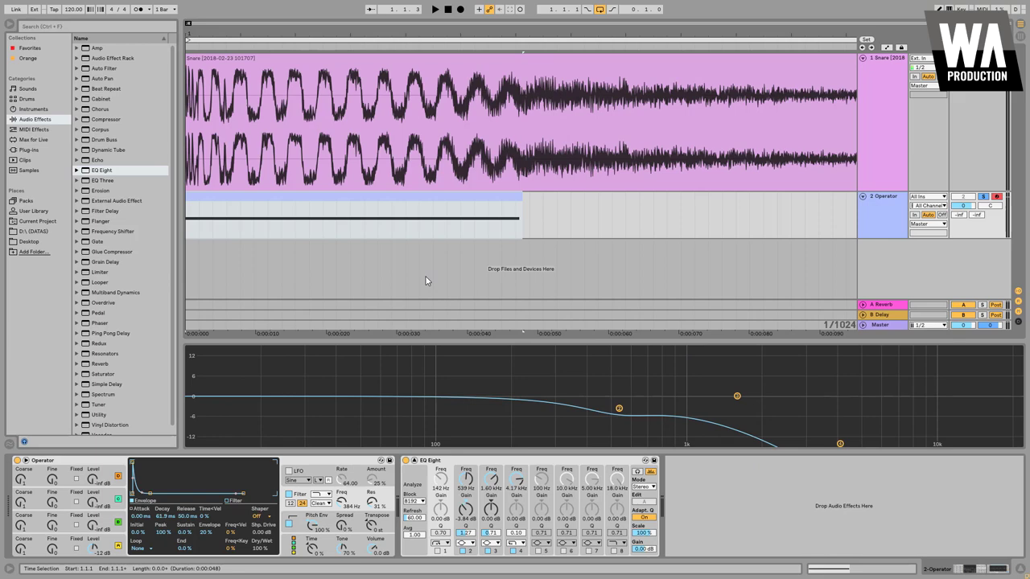
key("space")
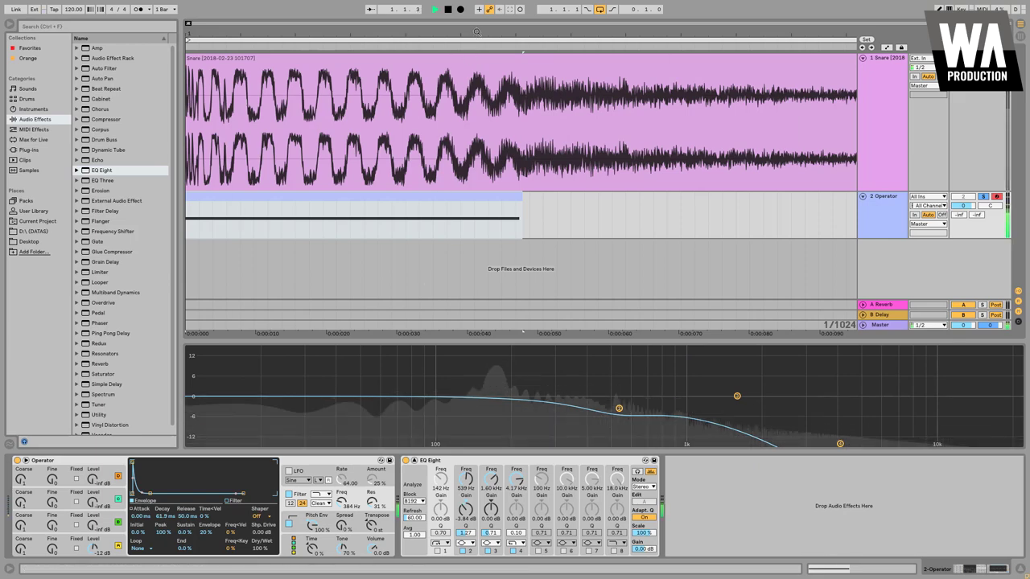
key("minus")
left_click_drag(300, 34, 300, 29)
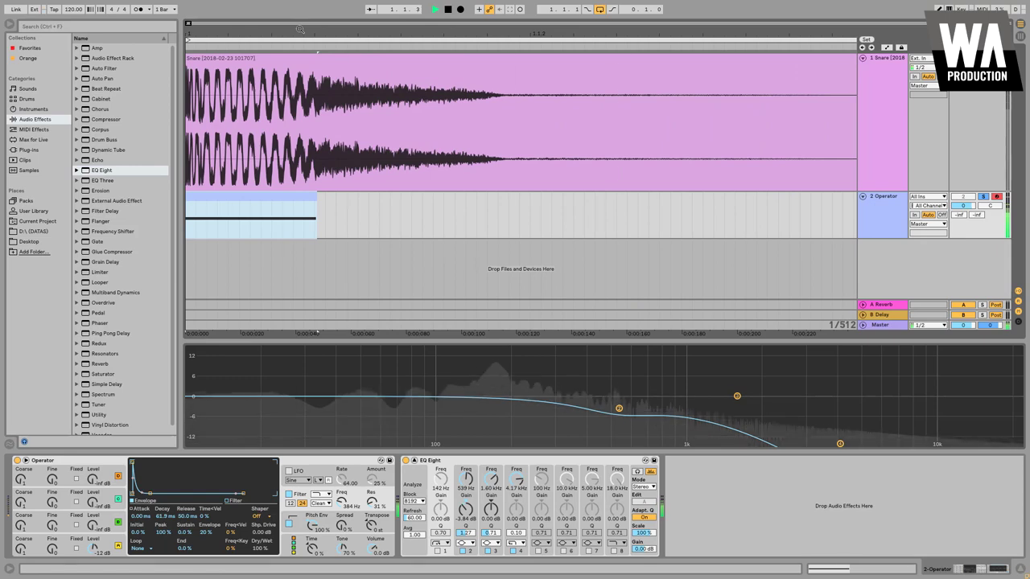
key("space")
Insert a Saturator between Operator and EQ Eight, set its drive to 8.00 dB and play the note.
scroll(99, 283, "down", 1)
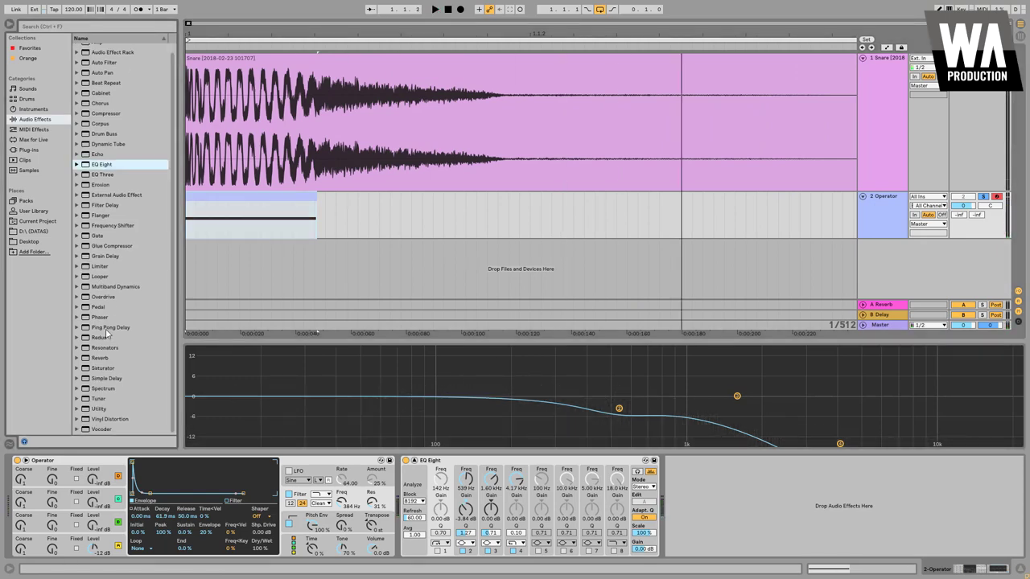
left_click_drag(103, 369, 389, 517)
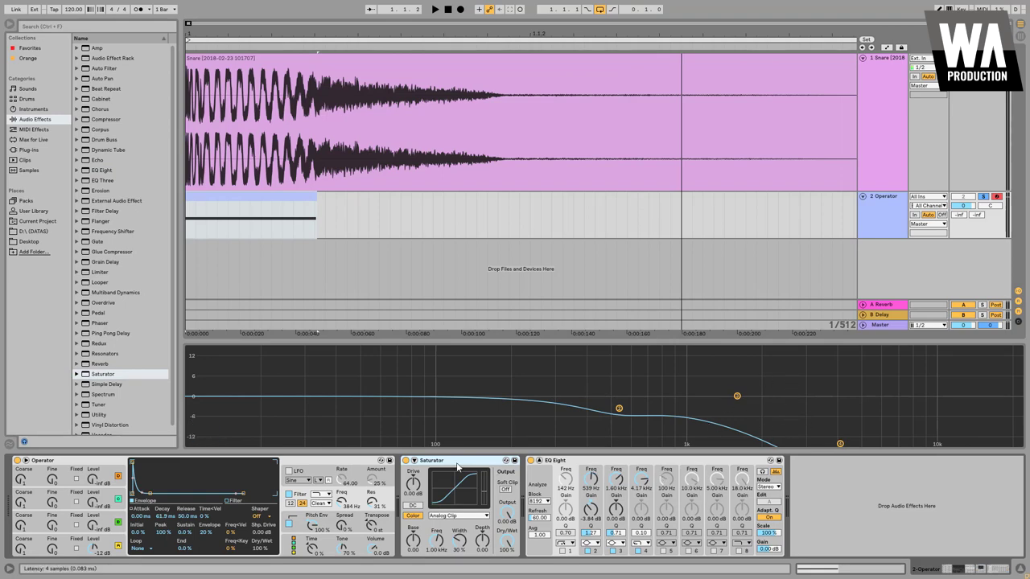
left_click_drag(413, 481, 413, 453)
key("space")
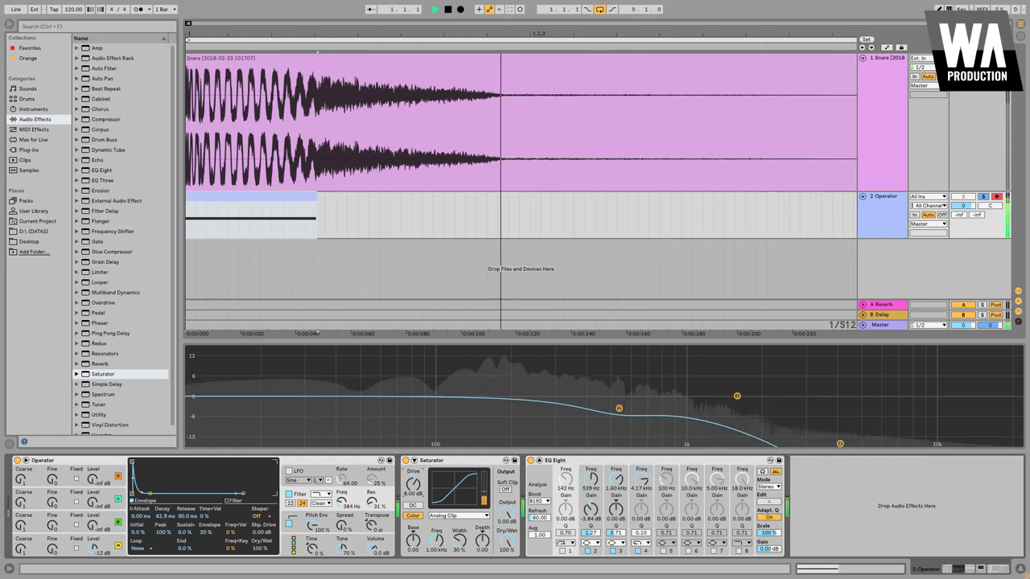
Set EQ band 2 to -5.85 dB at 584 Hz, and compare the sound with the Saturator bypassed and active.
left_click_drag(619, 408, 627, 415)
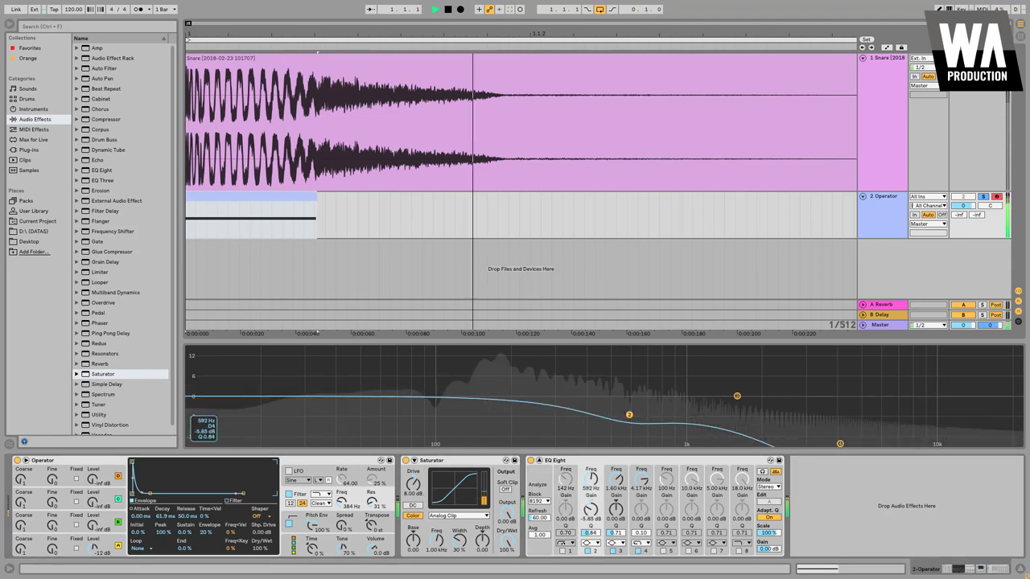
left_click(406, 461)
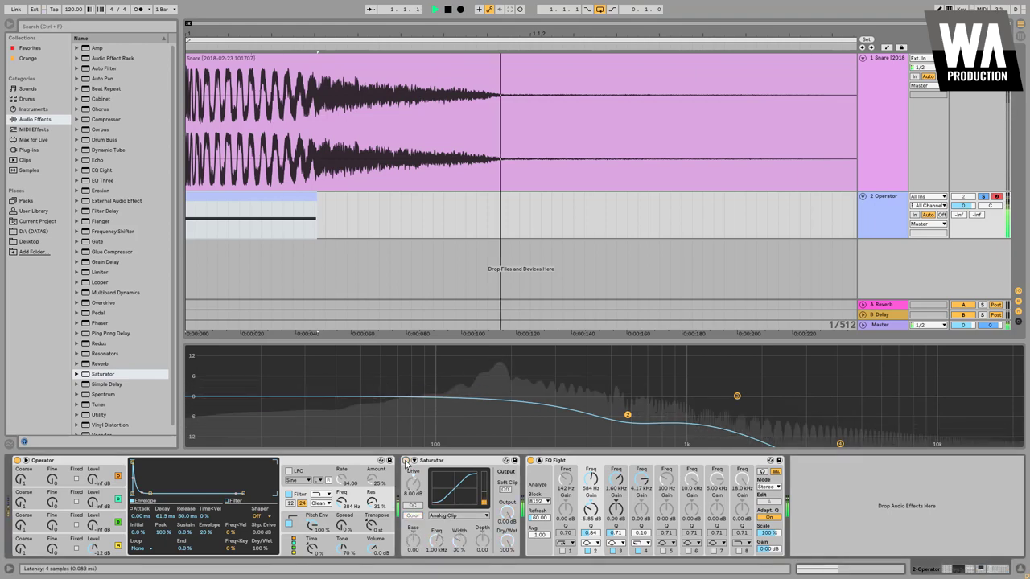
left_click(406, 462)
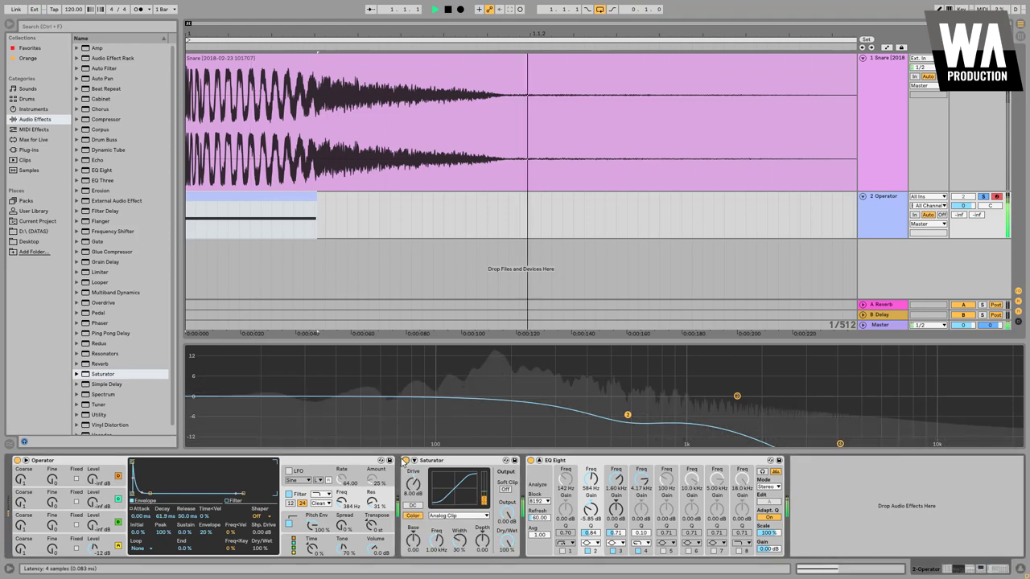
Audition the saturated sound with EQ band 1's low cut switched on and off, and stop playback.
left_click(562, 551)
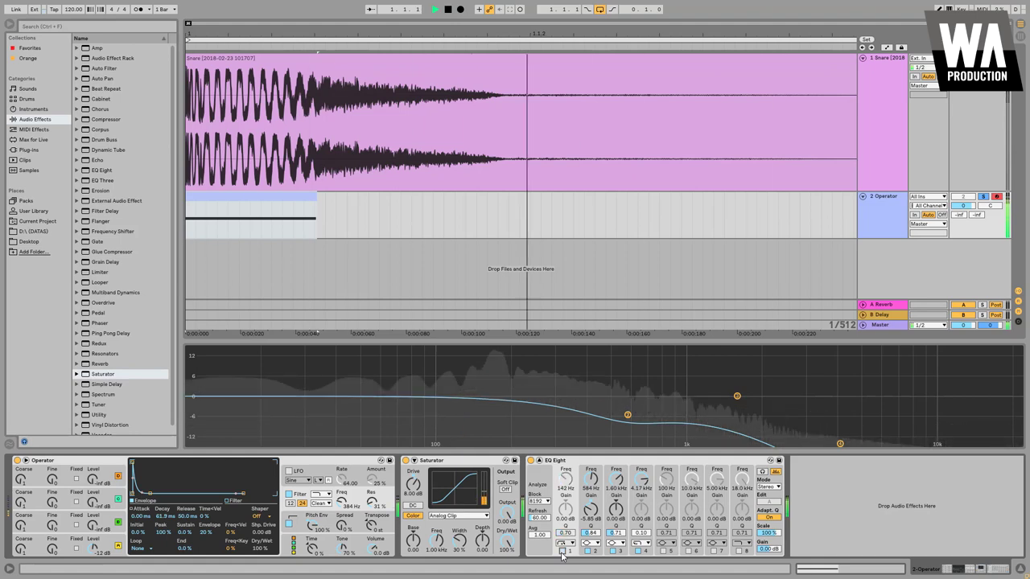
left_click(562, 551)
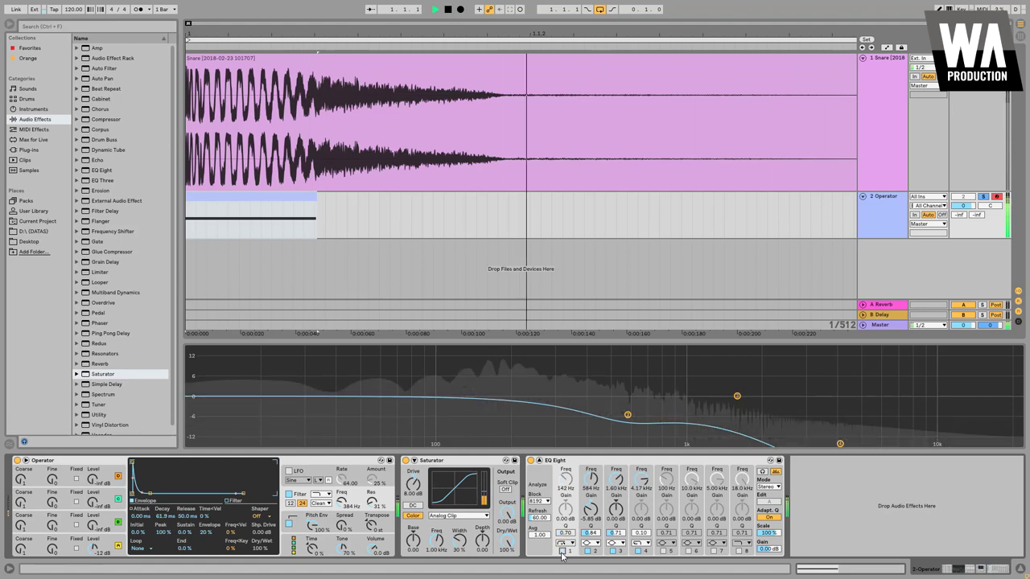
key("space")
Unsolo the Operator track, select the snare track and show the snare clip's full length in the arrangement.
left_click(285, 200)
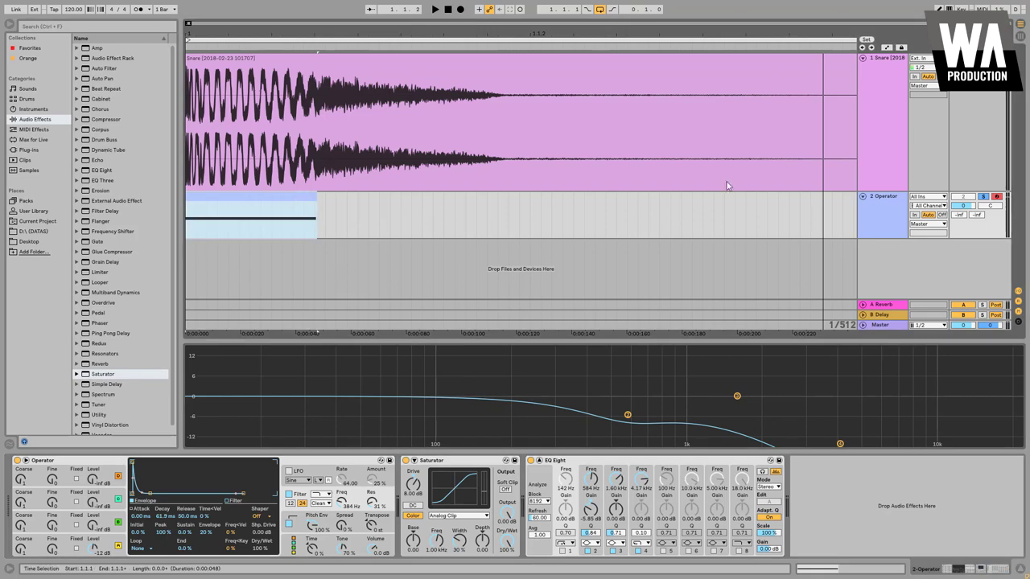
left_click(983, 197)
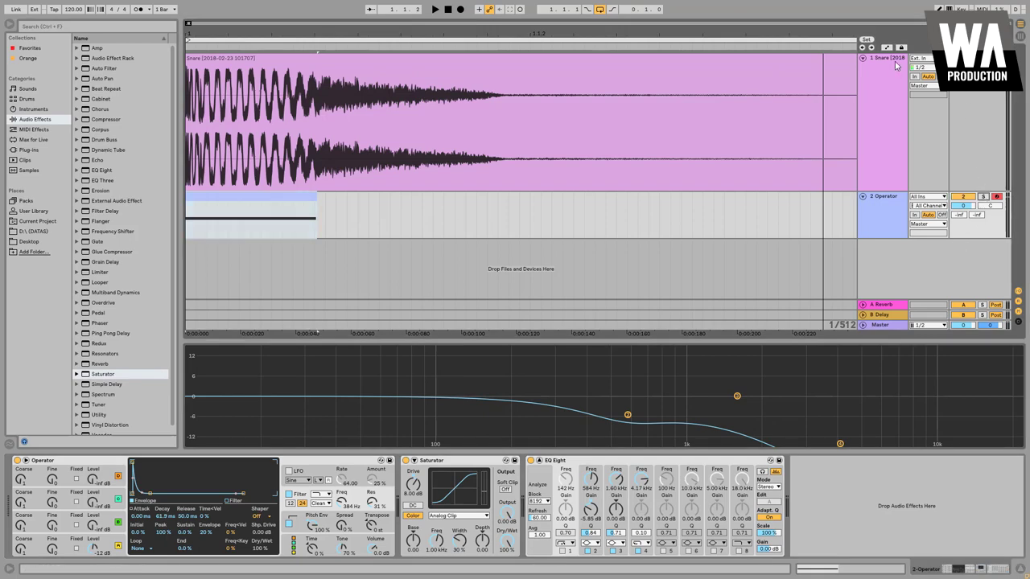
left_click(456, 53)
left_click_drag(282, 34, 282, 18)
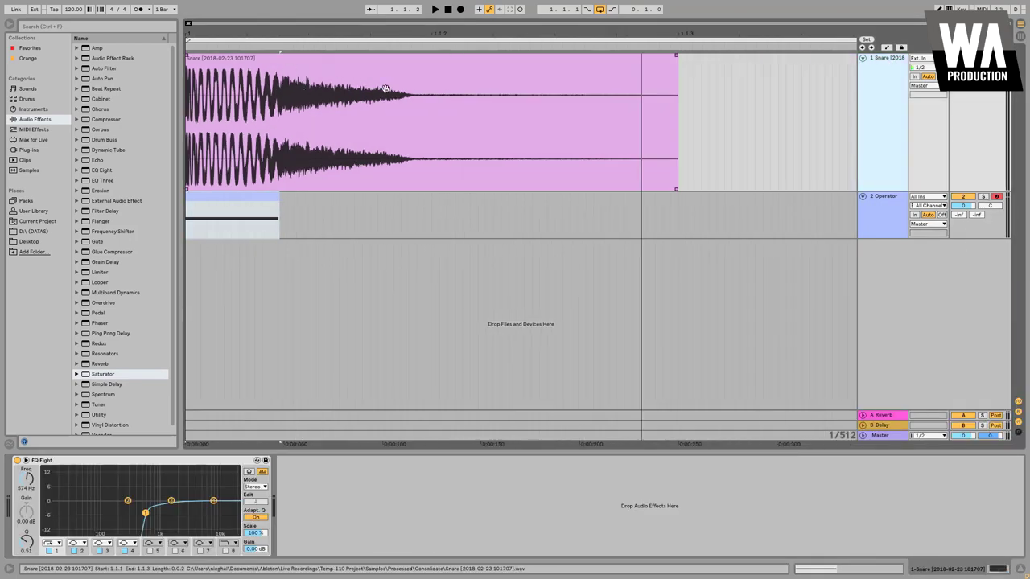
Play both layers together, then shift the Operator clip about 2 ms later, past the snare's initial transient.
key("space")
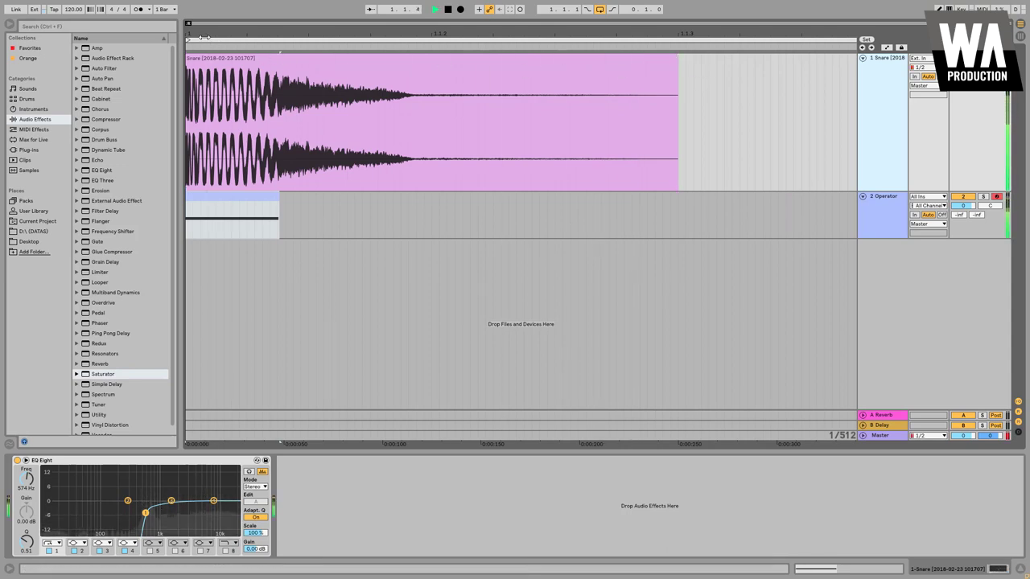
key("space")
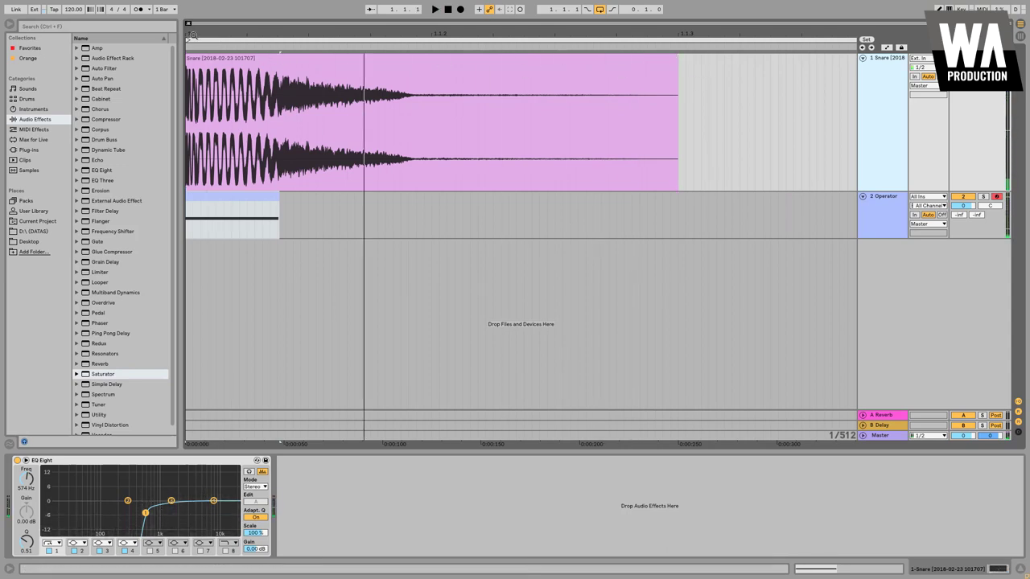
left_click_drag(193, 36, 194, 115)
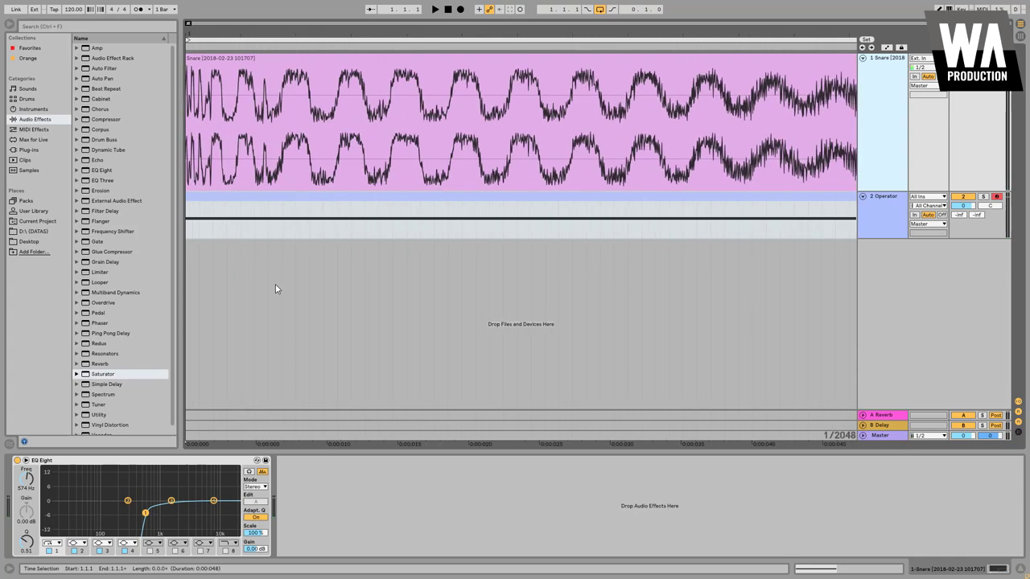
left_click(222, 202)
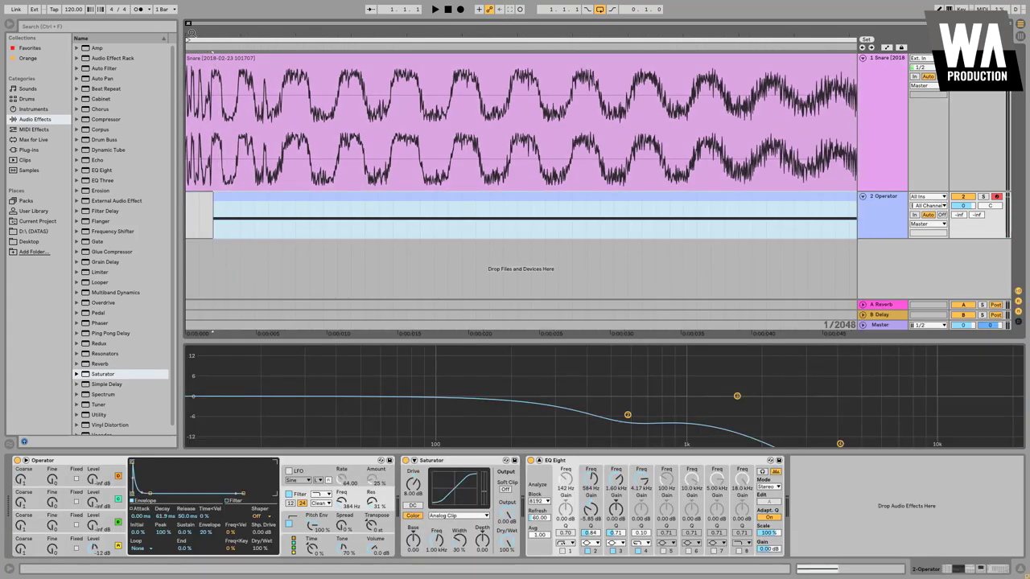
key("plus")
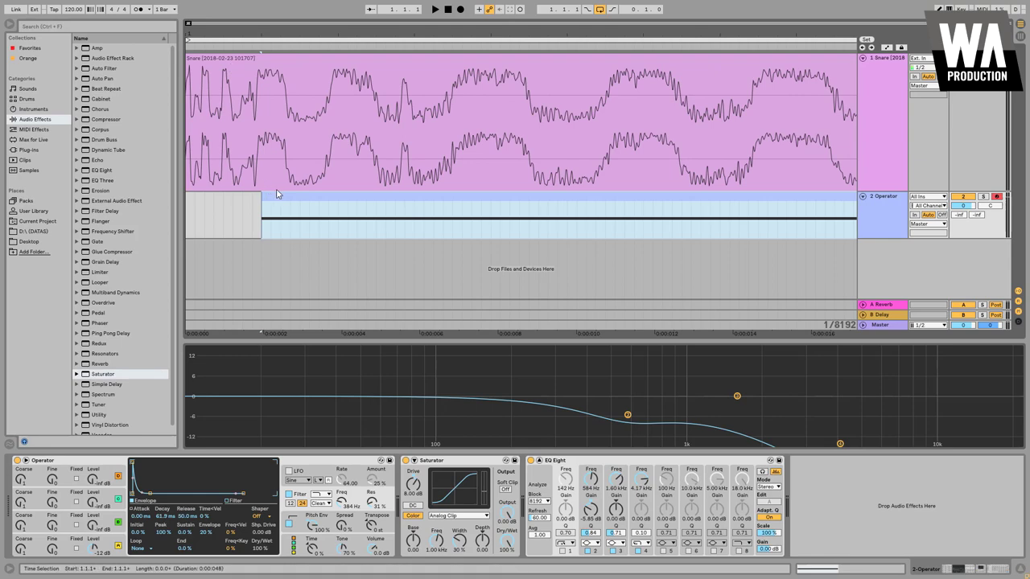
left_click(252, 203)
Play the layers from the shifted clip and set EQ Eight's output gain to 1.13 dB.
key("space")
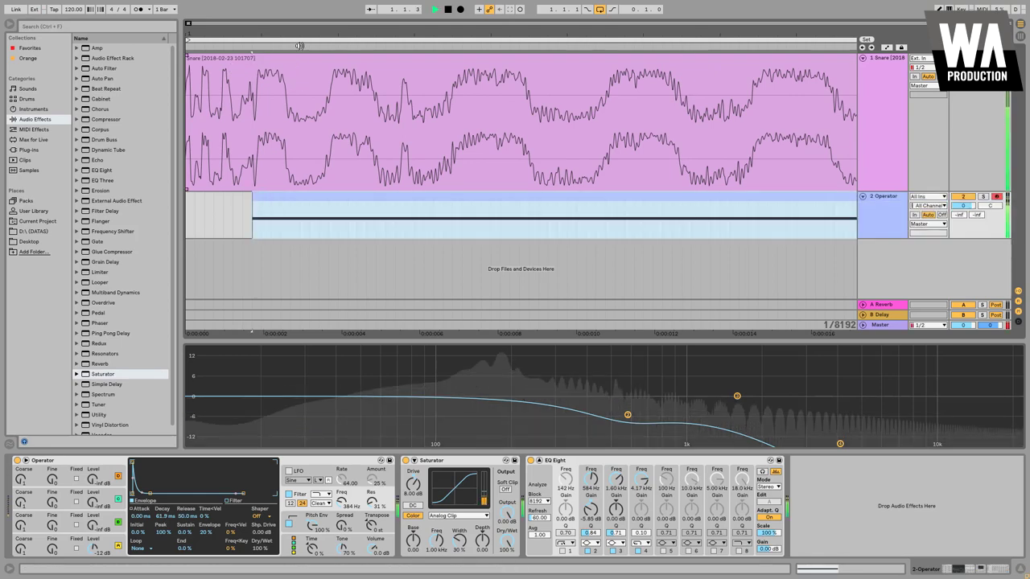
key("minus")
key("minus")
key("minus")
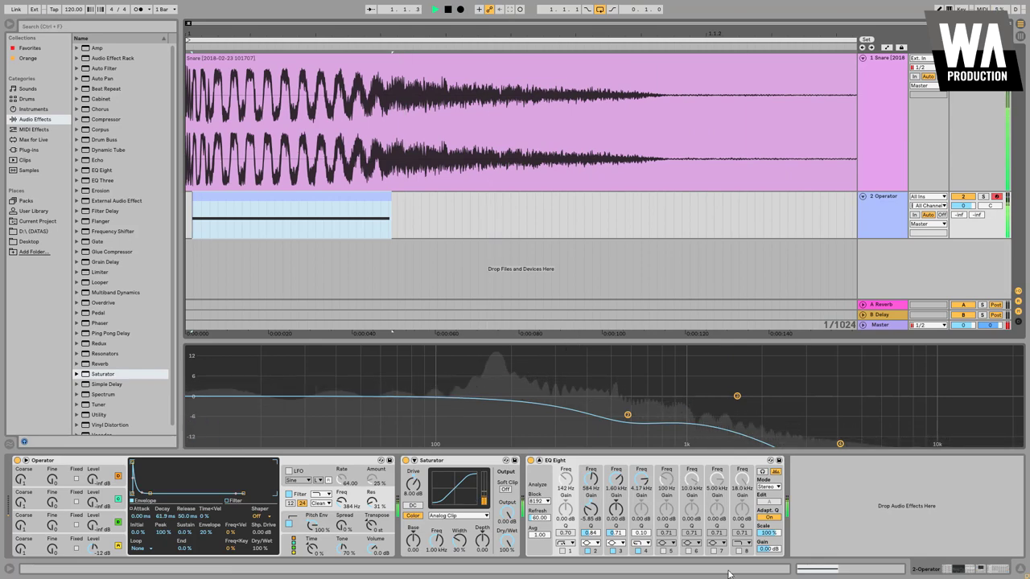
left_click_drag(769, 549, 768, 538)
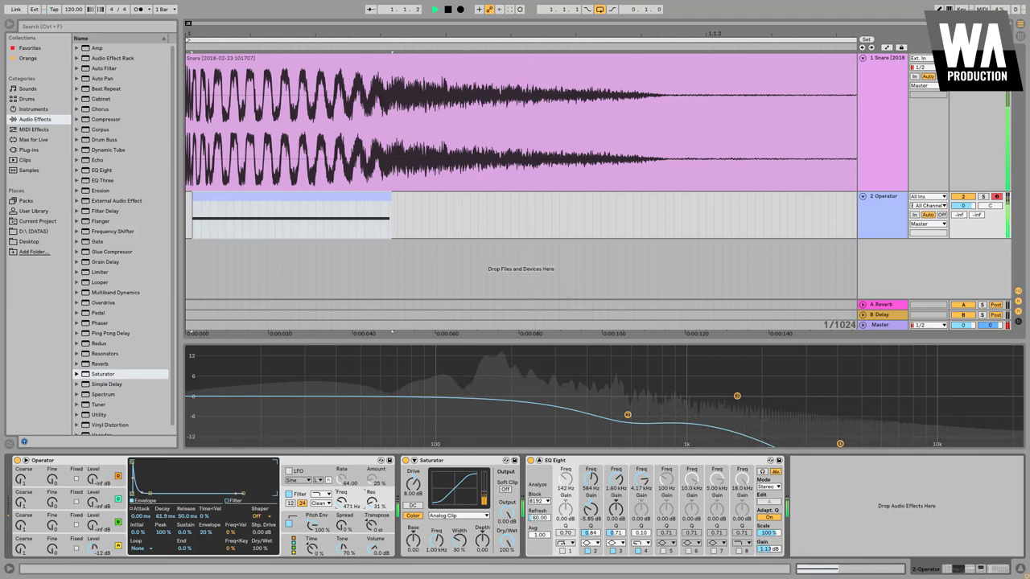
Set Operator's filter frequency to 425 Hz and its pitch transpose to +2 st, and stop playback.
left_click_drag(341, 503, 370, 520)
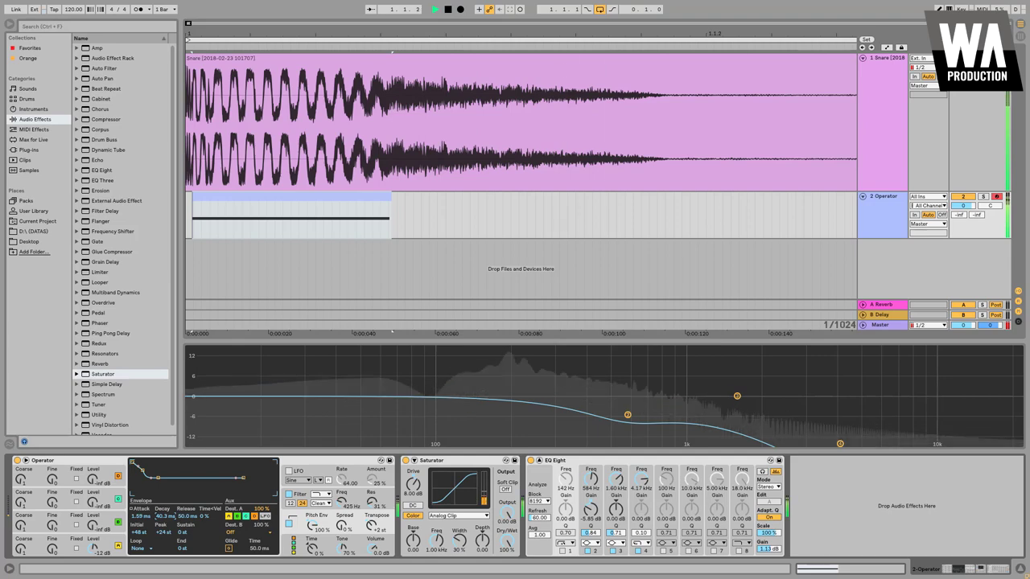
key("space")
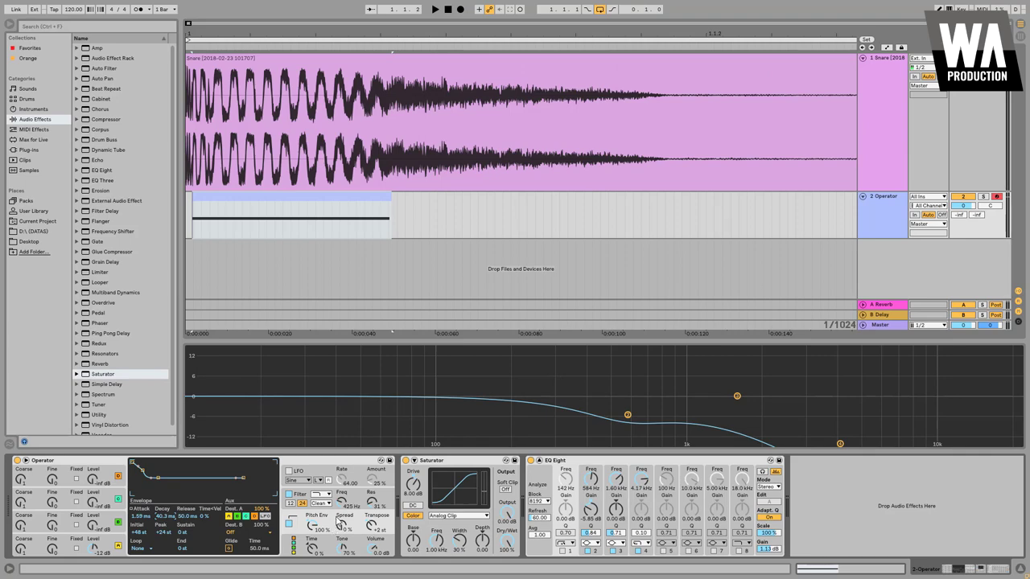
Examine how the Operator clip lines up with the snare waveform, and check its note in the piano roll.
mouse_move(190, 33)
left_mouse_down()
mouse_move(190, 153)
mouse_move(189, 48)
left_mouse_up()
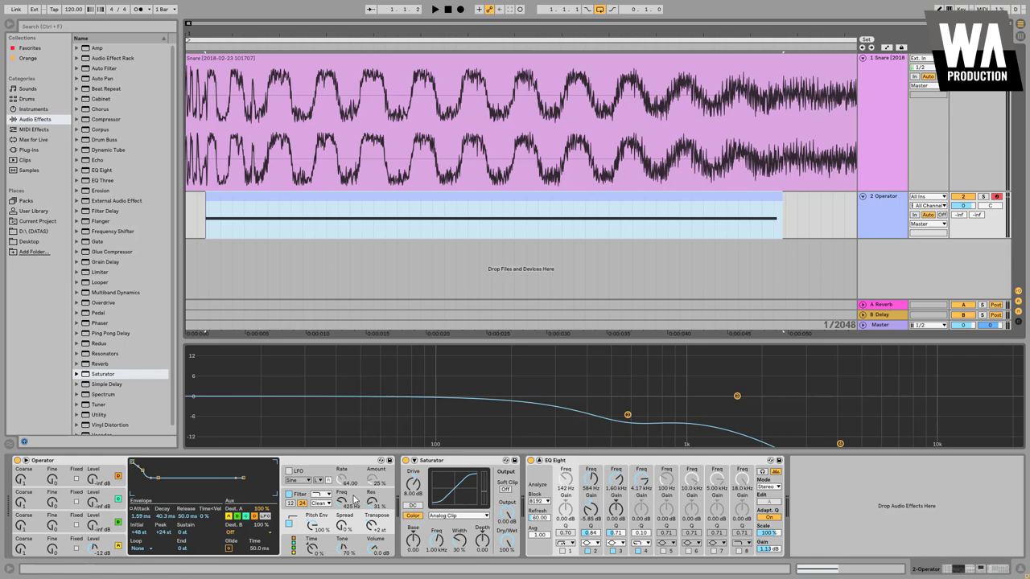
left_click_drag(438, 33, 439, 28)
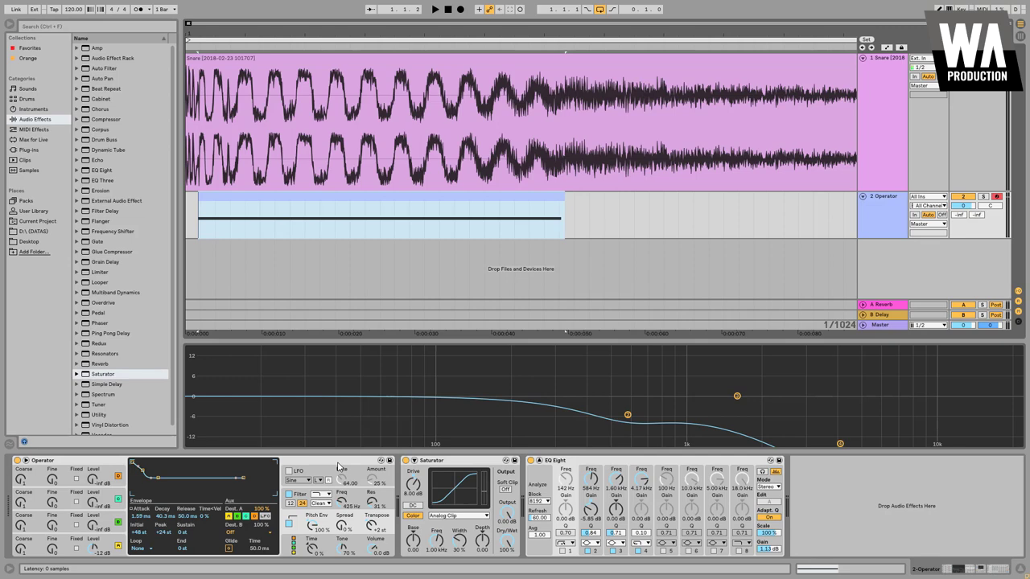
left_click(369, 526)
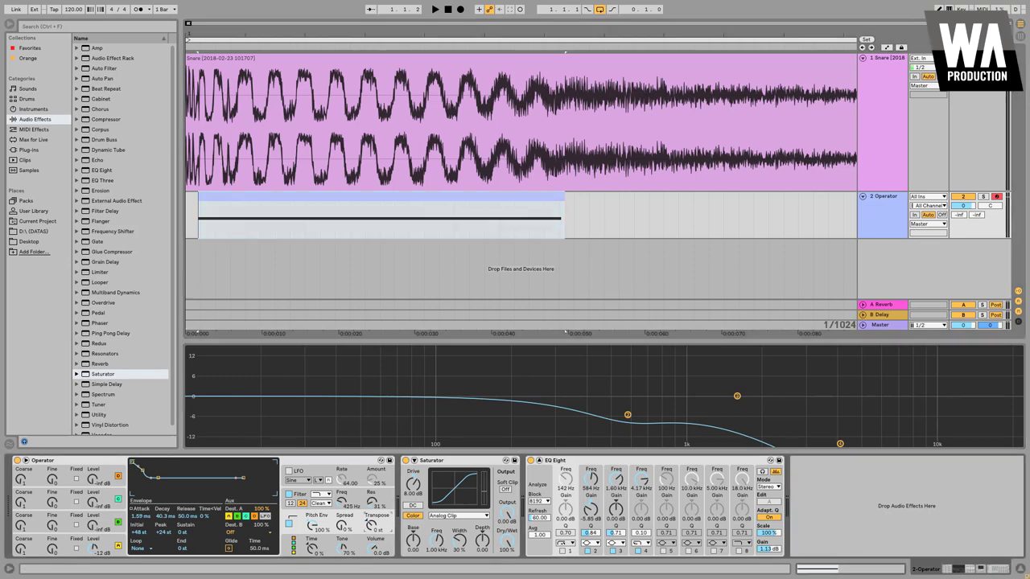
double_click(416, 195)
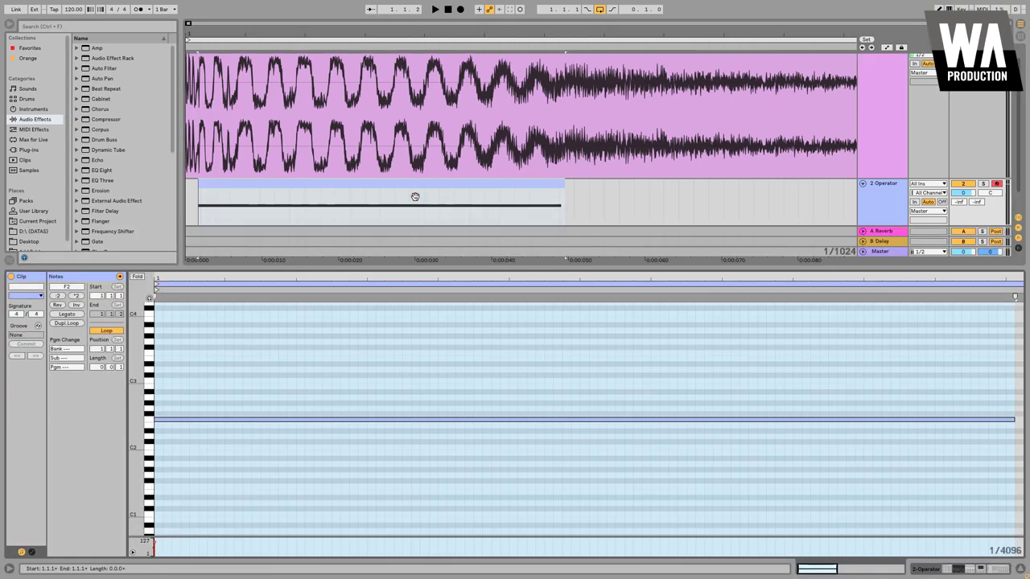
key("shift+Tab")
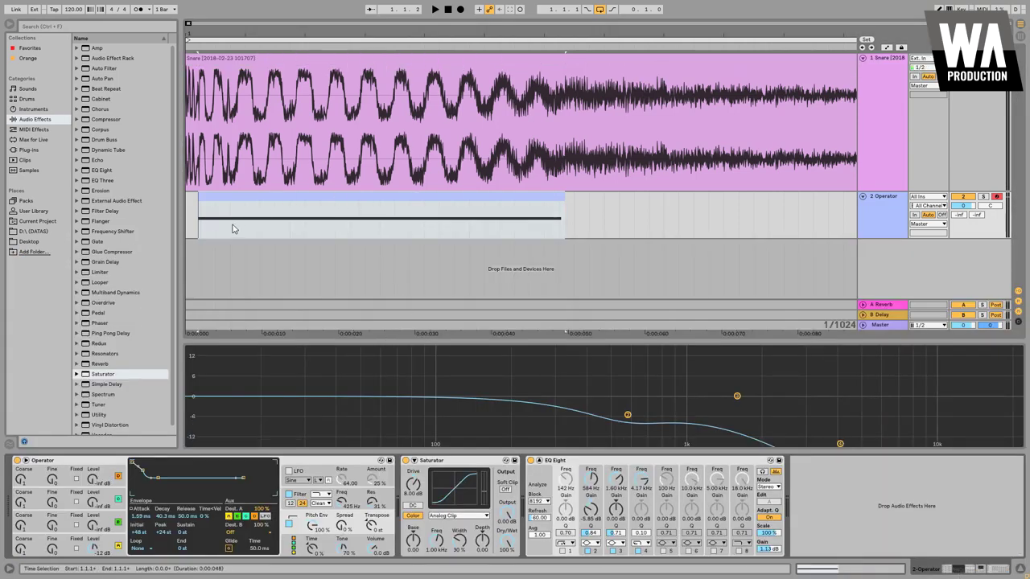
Play from the beginning of the arrangement and set the Saturator's drive to 9.71 dB.
left_click(190, 213)
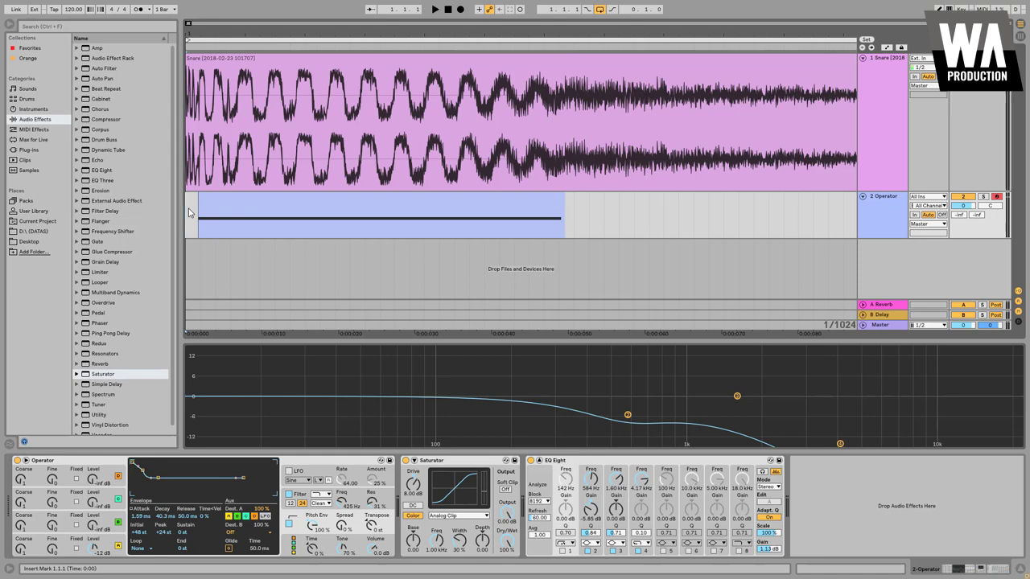
key("space")
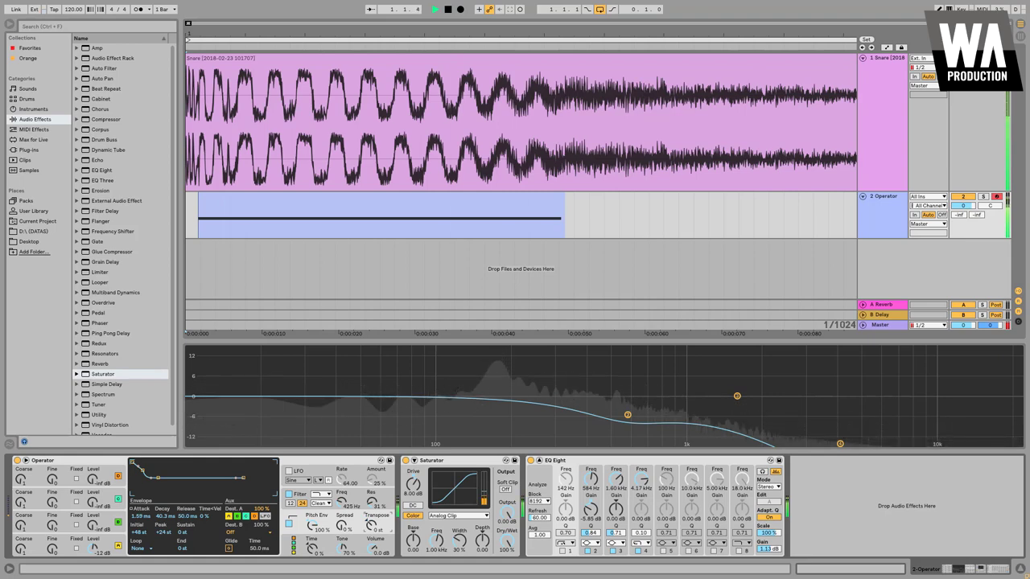
left_click_drag(414, 485, 413, 479)
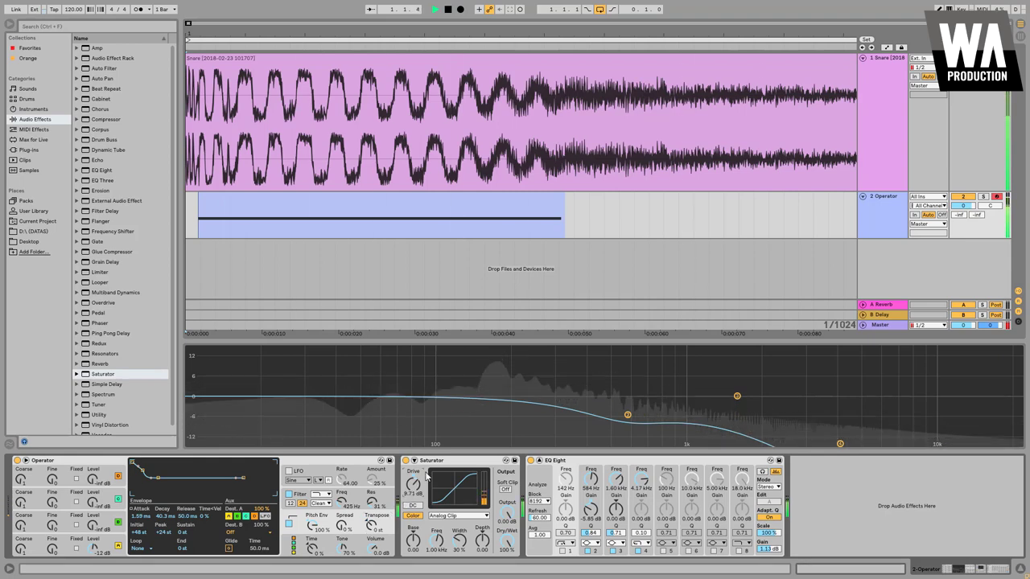
key("space")
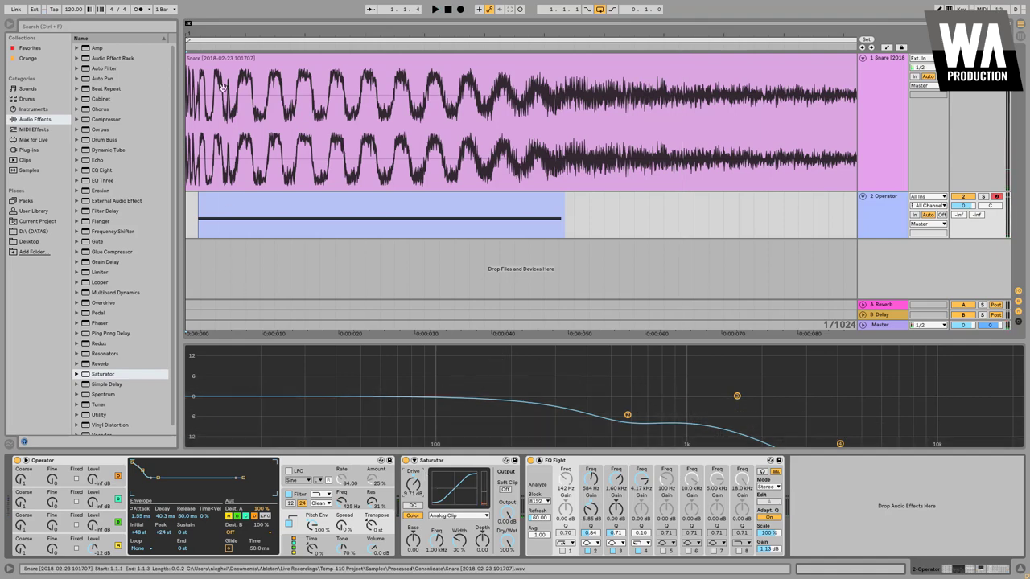
Find the THREE BANDS SPLIT MBC rack among the audio effect racks and insert it between the Saturator and EQ Eight.
left_click(77, 60)
scroll(129, 233, "down", 3)
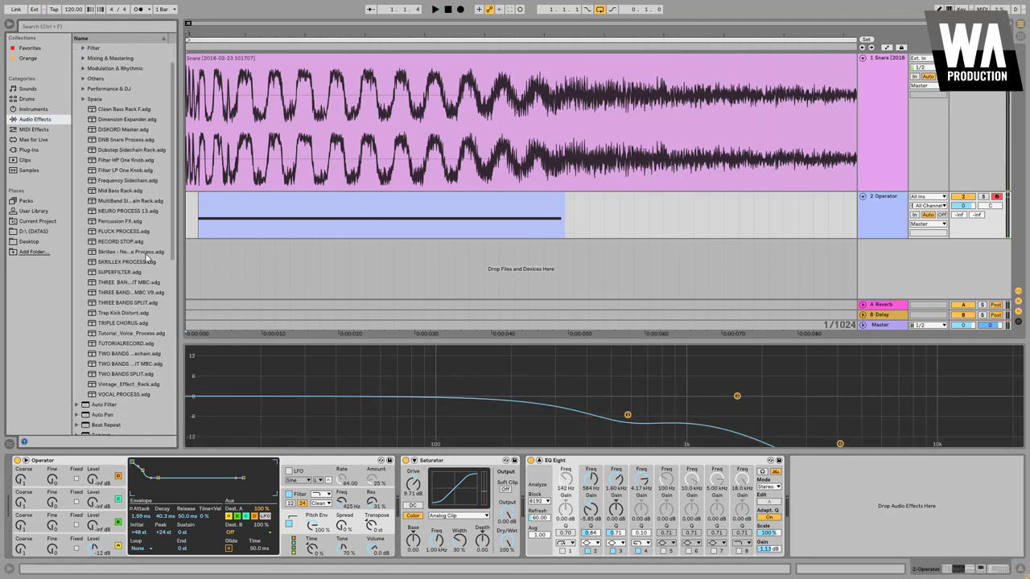
left_click_drag(182, 234, 233, 238)
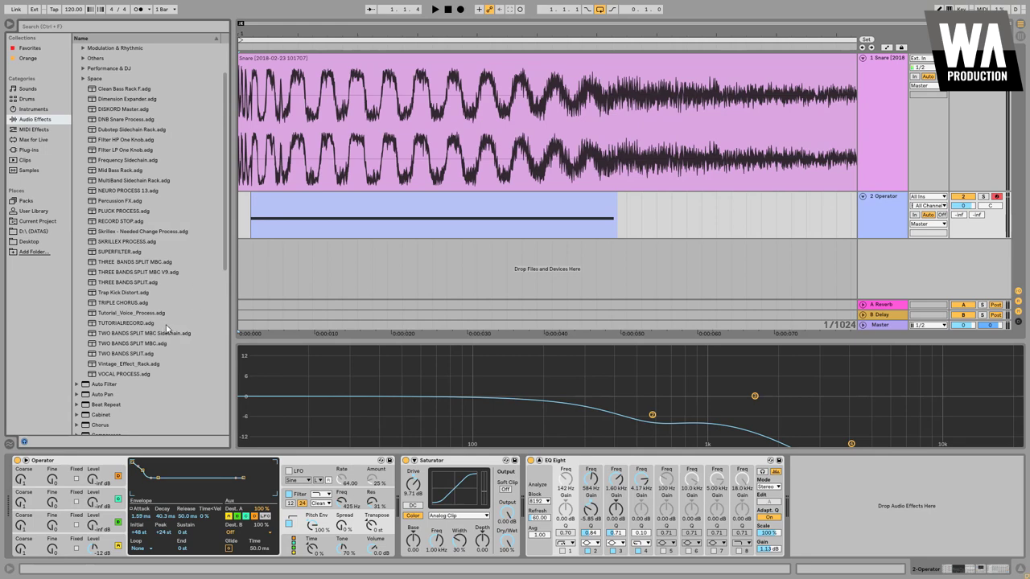
scroll(171, 323, "down", 2)
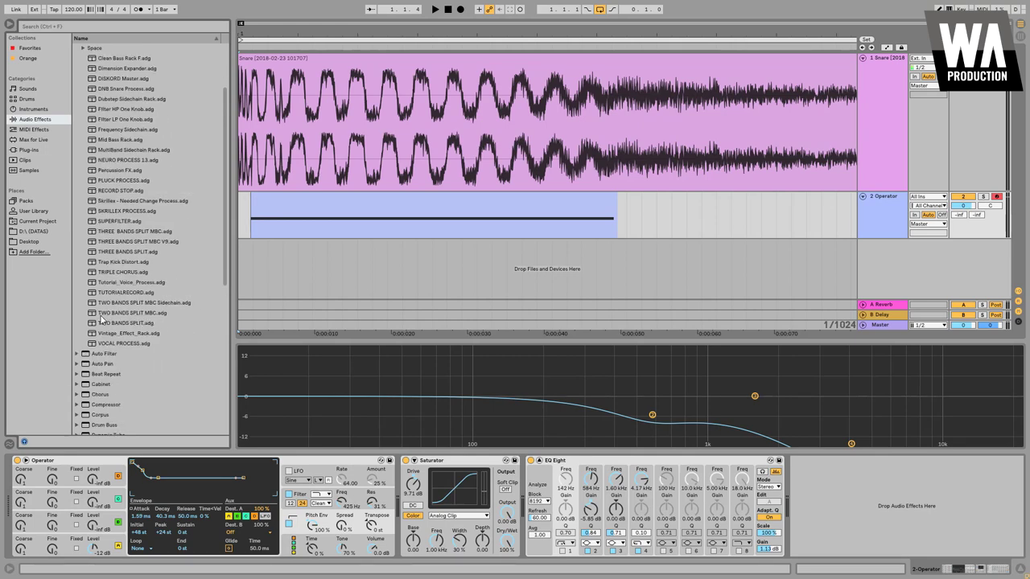
left_click(112, 234)
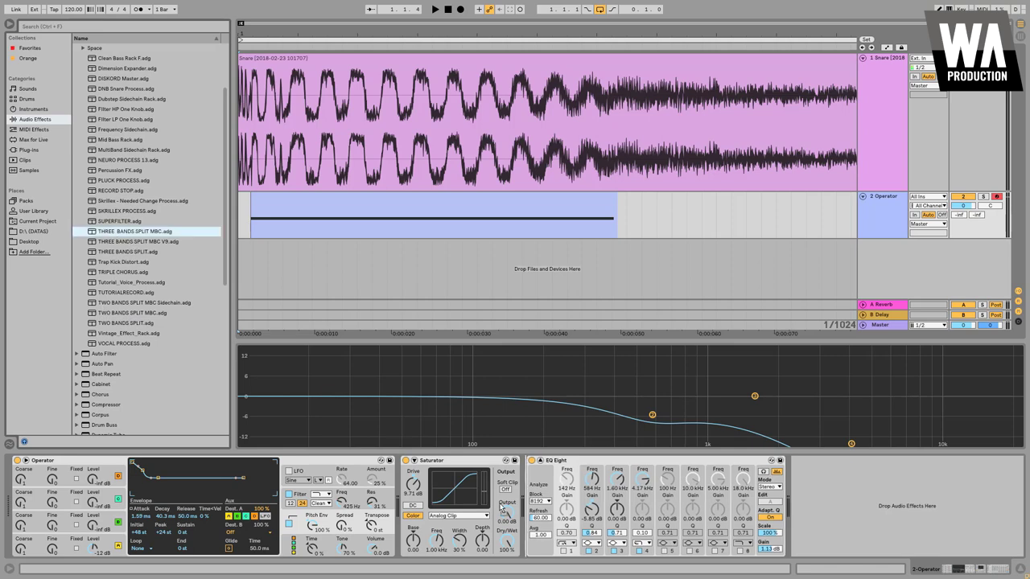
left_click_drag(500, 499, 554, 523)
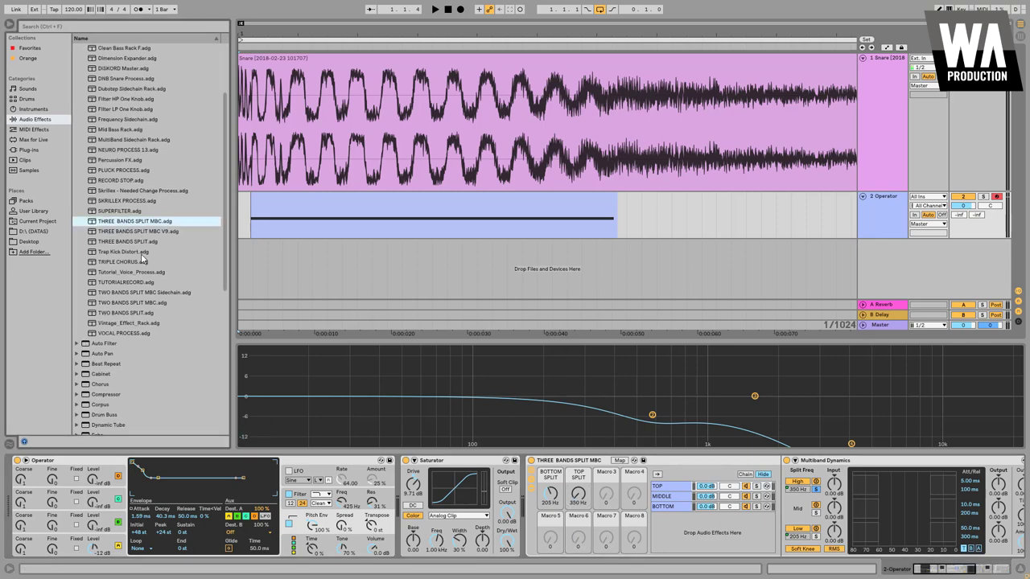
Add a Saturator after the Limiter in the rack's MIDDLE chain.
scroll(139, 259, "down", 6)
scroll(131, 316, "down", 2)
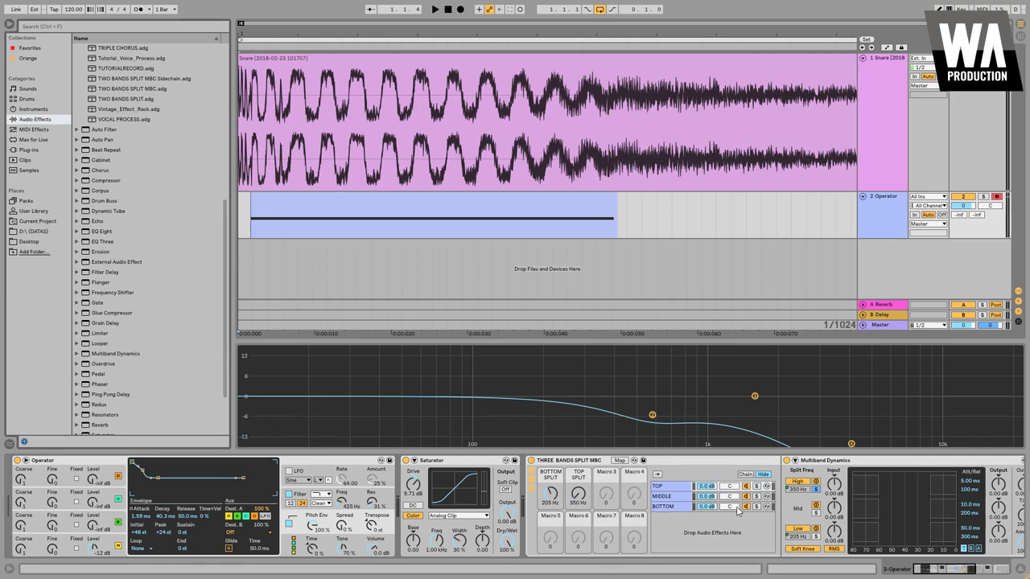
scroll(129, 312, "down", 3)
left_click_drag(104, 367, 362, 465)
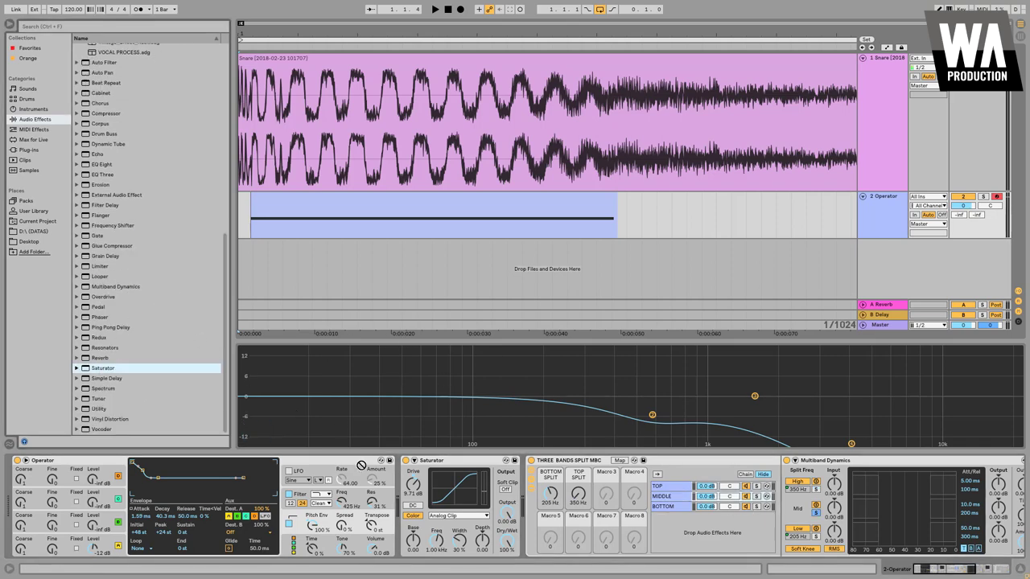
left_click_drag(680, 531, 680, 503)
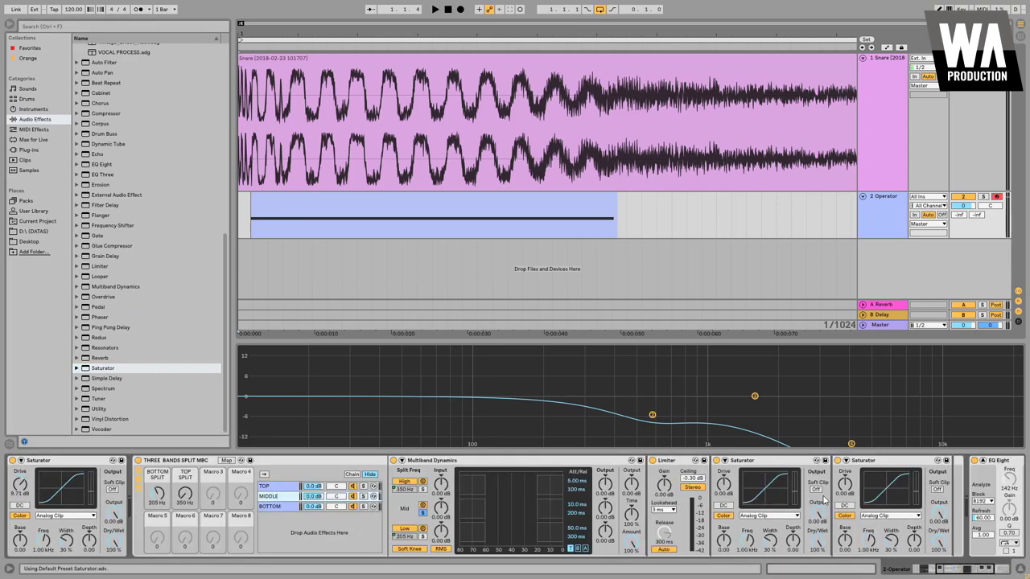
Delete the duplicate Saturator, and set the remaining one in the chain to soft clip with 8.57 dB drive during playback.
key("Delete")
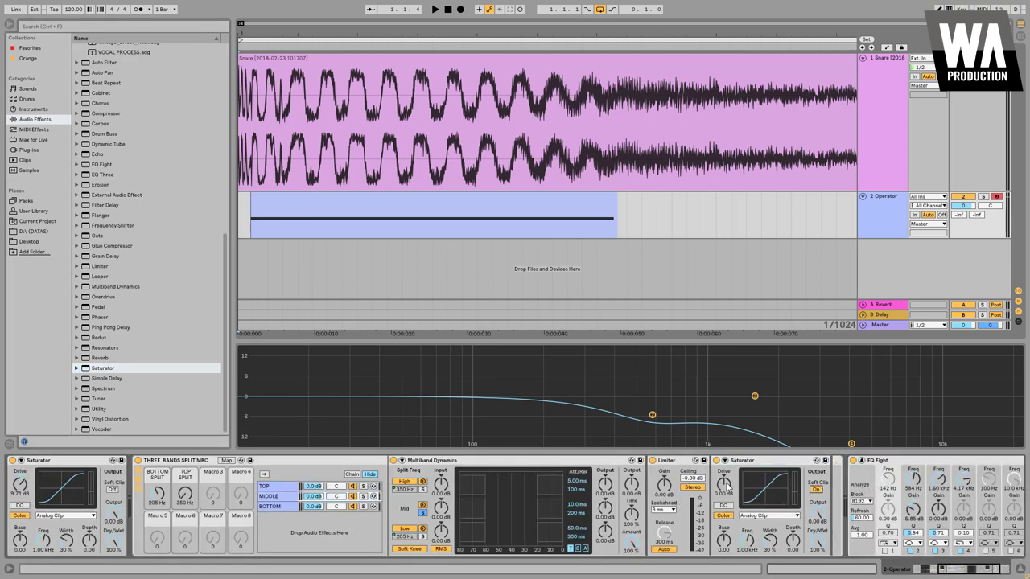
key("space")
left_click_drag(727, 485, 726, 458)
Set the rack's TOP SPLIT to 1.28 kHz and BOTTOM SPLIT to 177 Hz while the layers play.
scroll(492, 481, "up", 4)
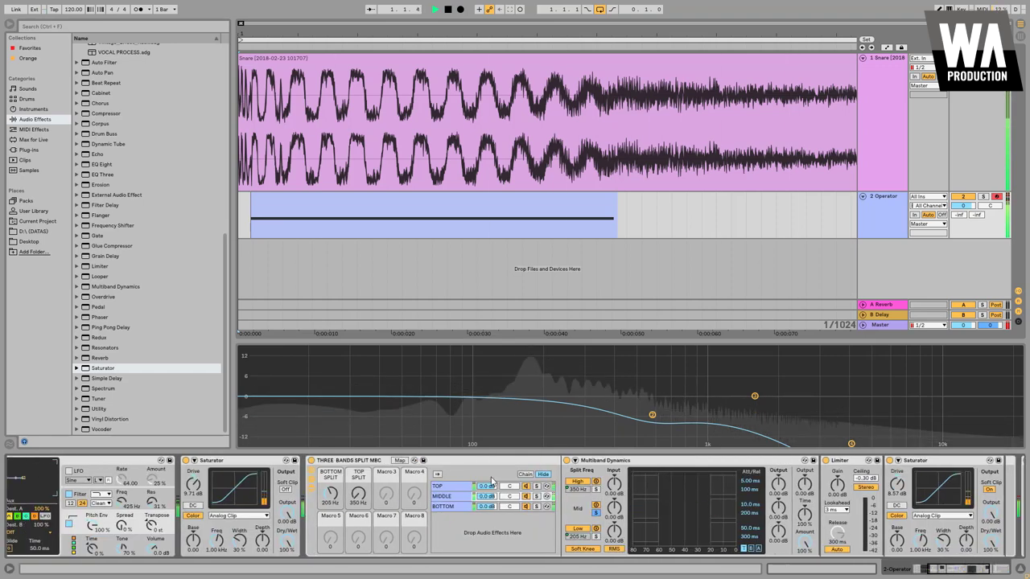
left_click_drag(358, 493, 358, 486)
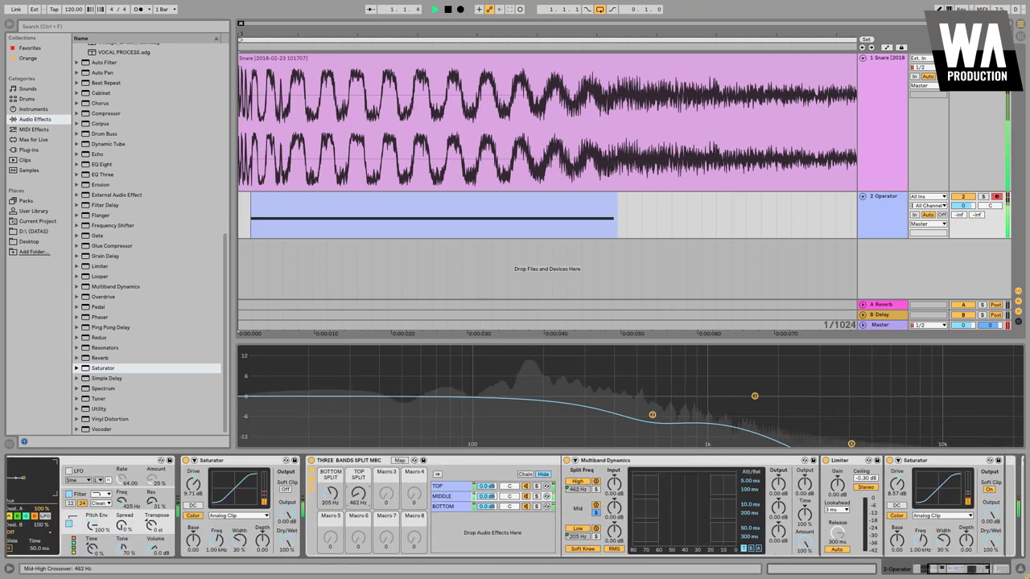
left_click_drag(578, 481, 578, 472)
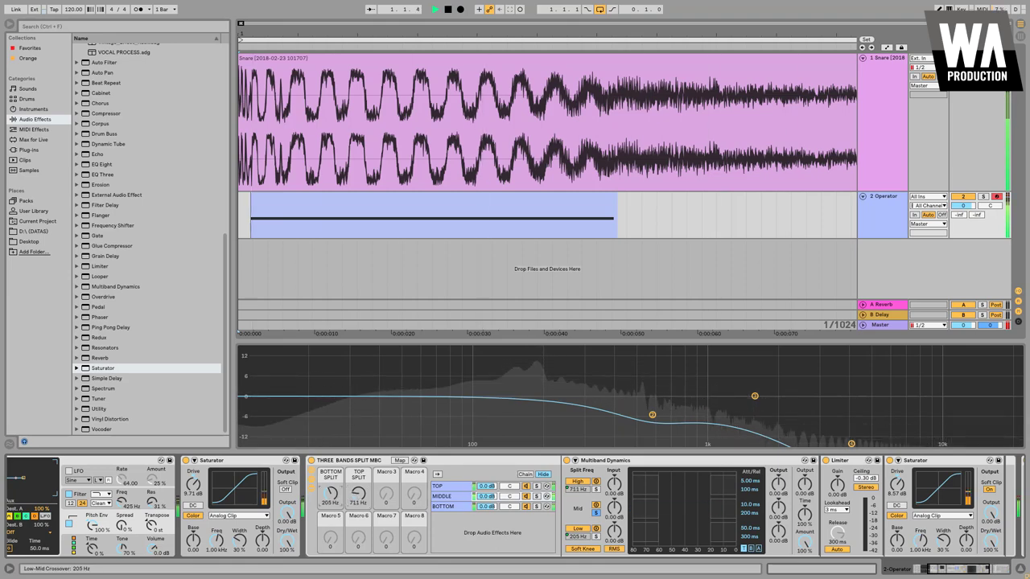
mouse_move(578, 537)
left_mouse_down()
mouse_move(578, 563)
mouse_move(578, 548)
left_mouse_up()
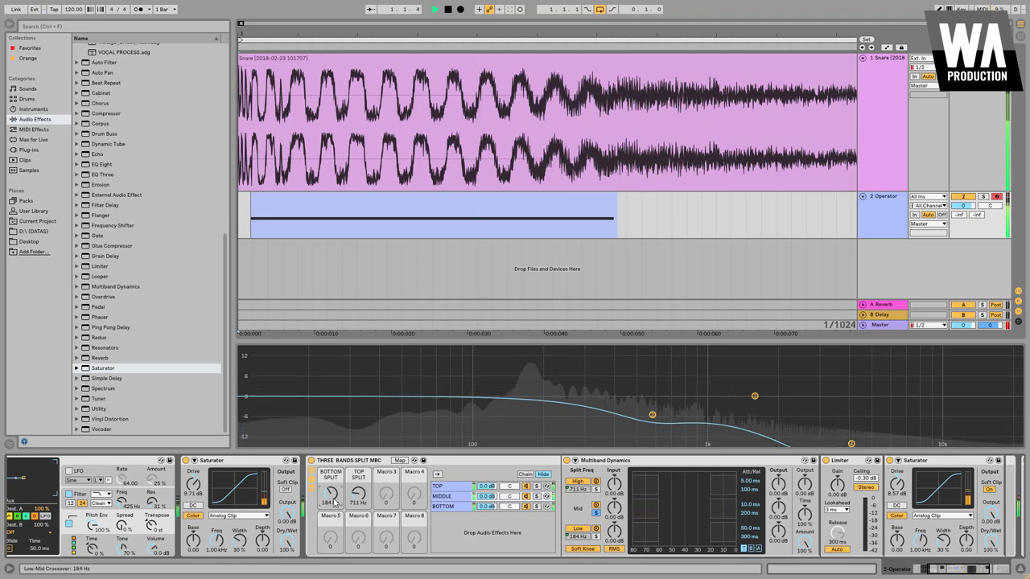
left_click_drag(335, 503, 334, 515)
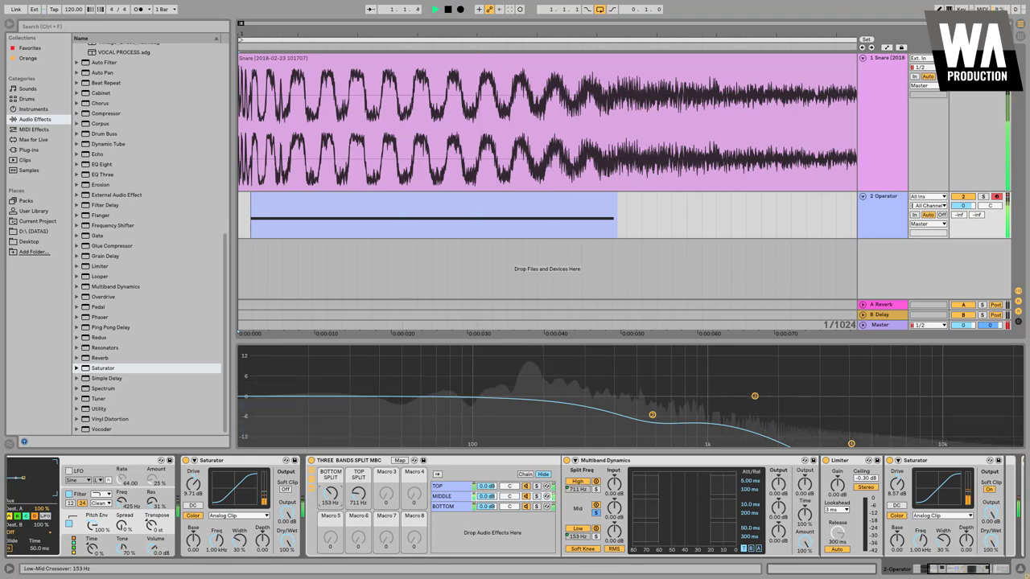
left_click_drag(335, 503, 358, 476)
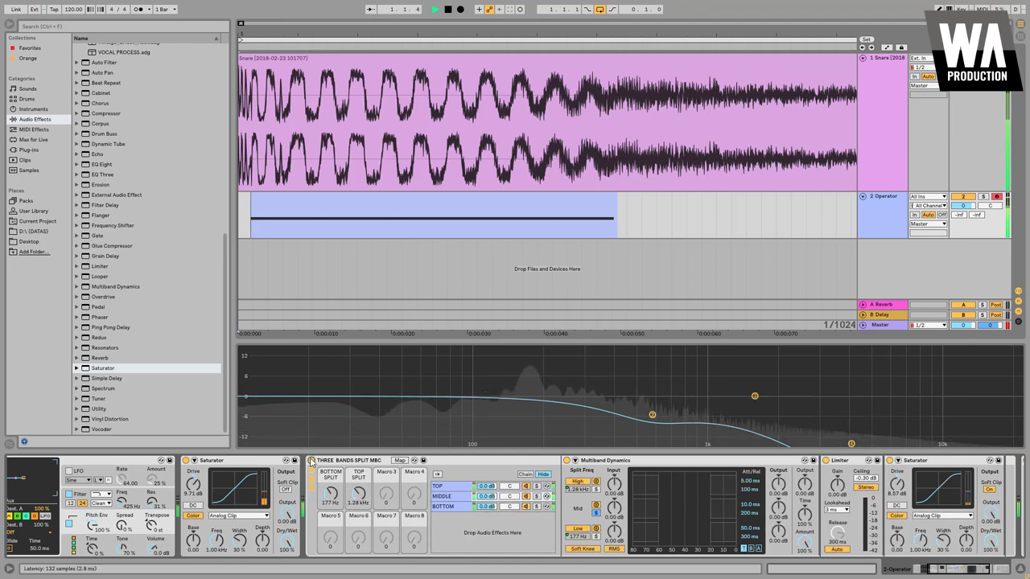
left_click(969, 568)
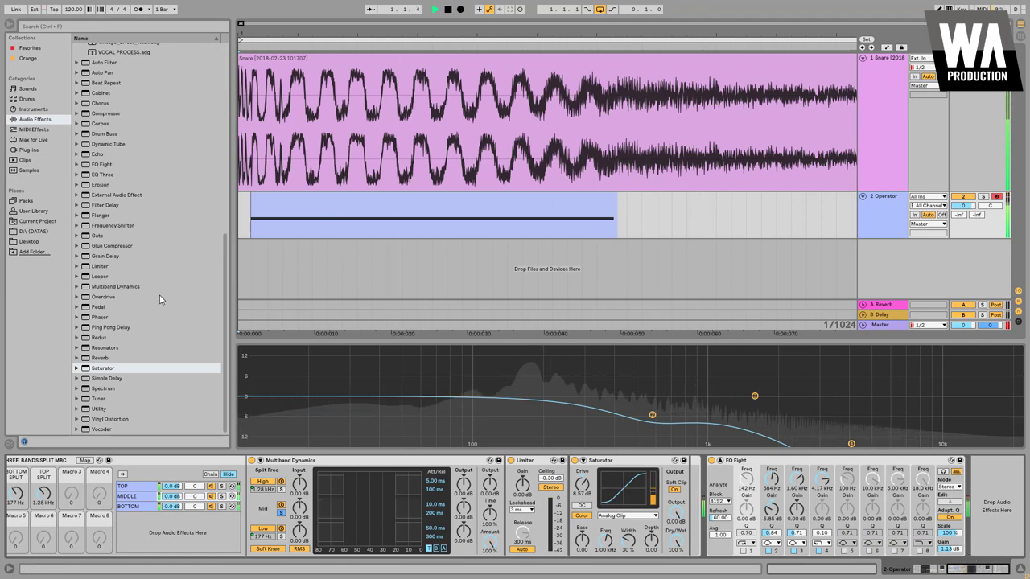
Add a Saturator with soft clip on after EQ Eight, and collapse all the audio effects following Operator in the chain.
left_click_drag(113, 369, 986, 487)
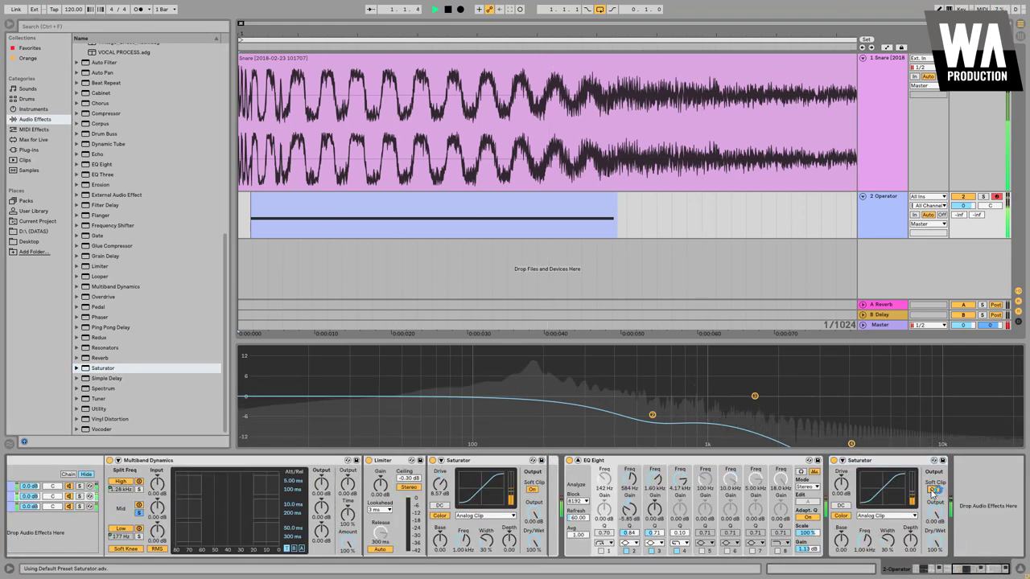
left_click(923, 571)
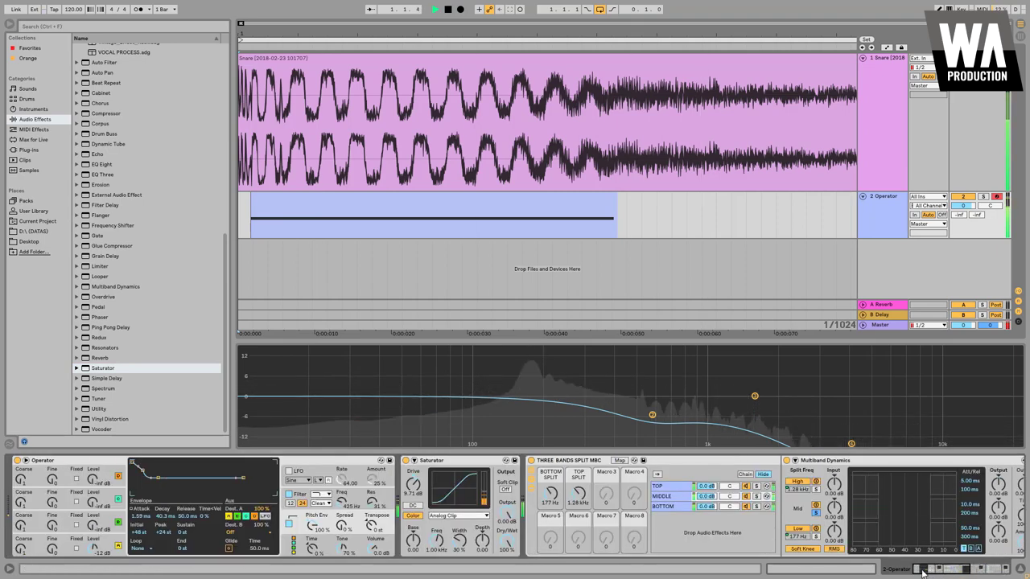
key("space")
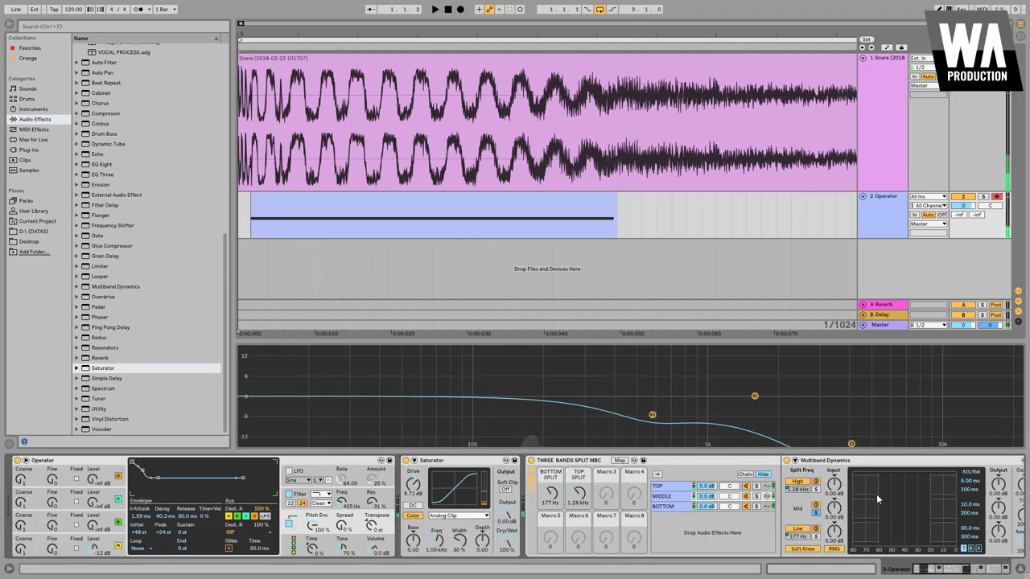
double_click(461, 461)
double_click(461, 462)
double_click(478, 462)
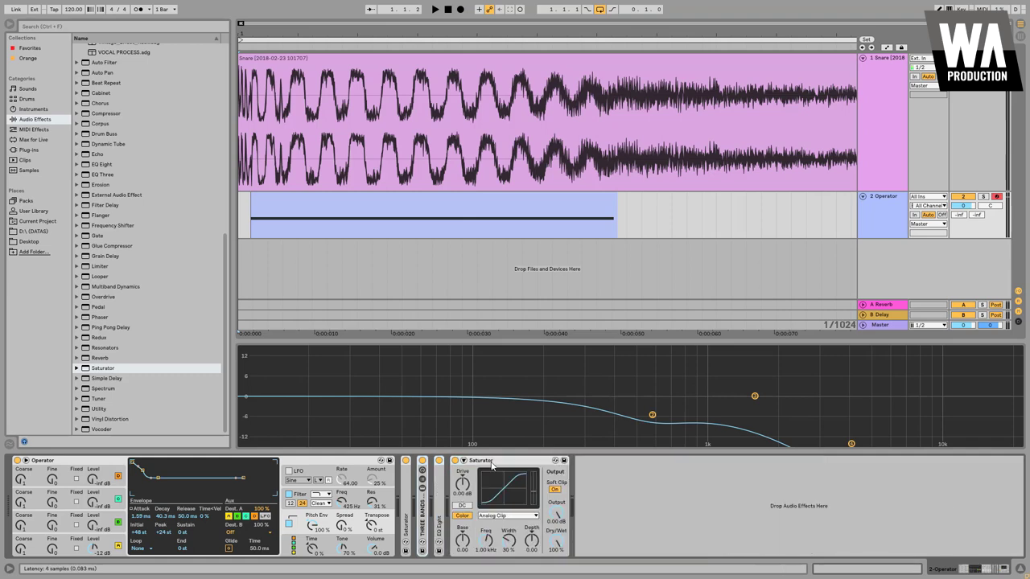
double_click(491, 462)
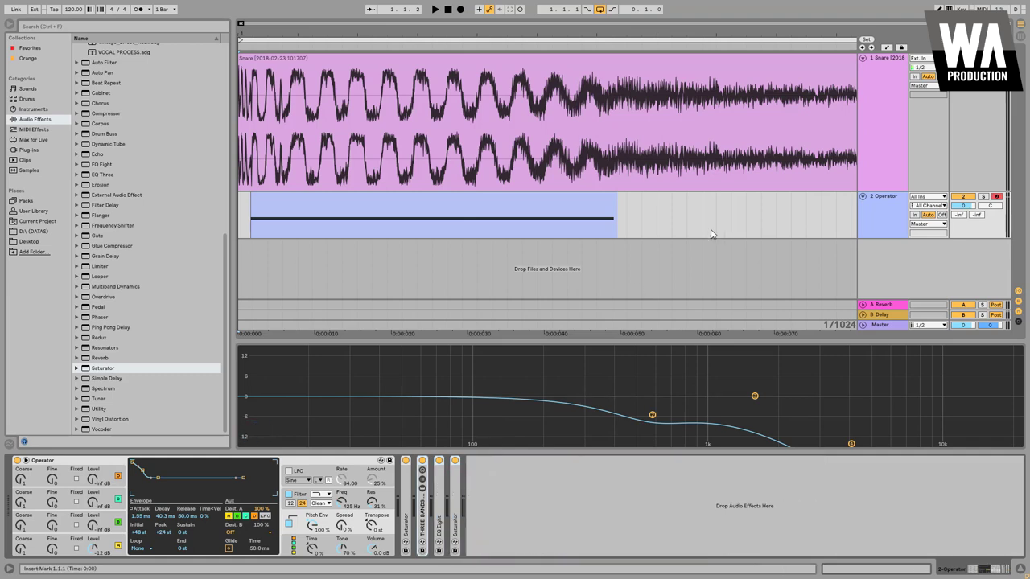
Insert a Drum Buss between EQ Eight and the final Saturator, and switch that Saturator off.
key("space")
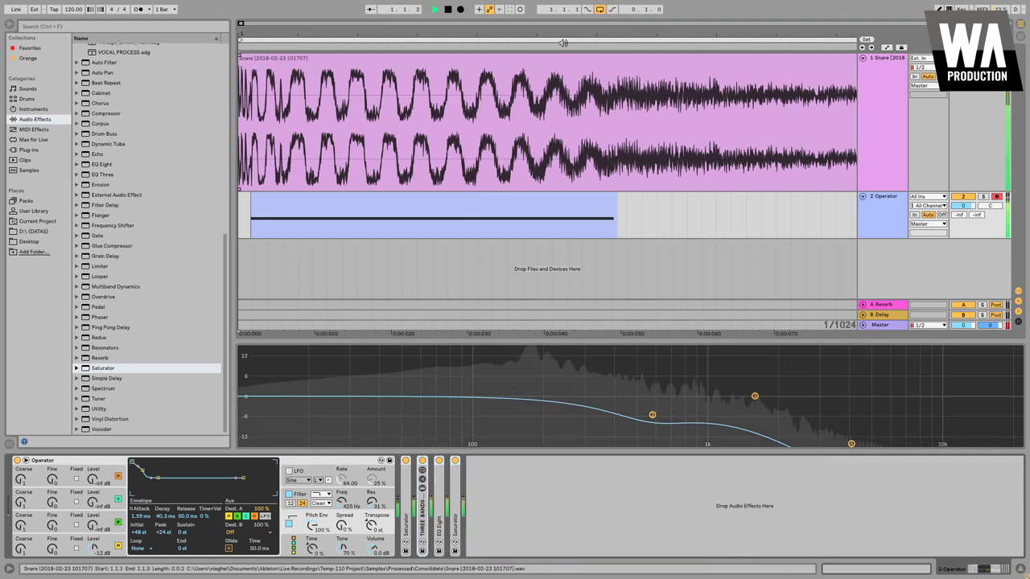
left_click_drag(461, 33, 462, 31)
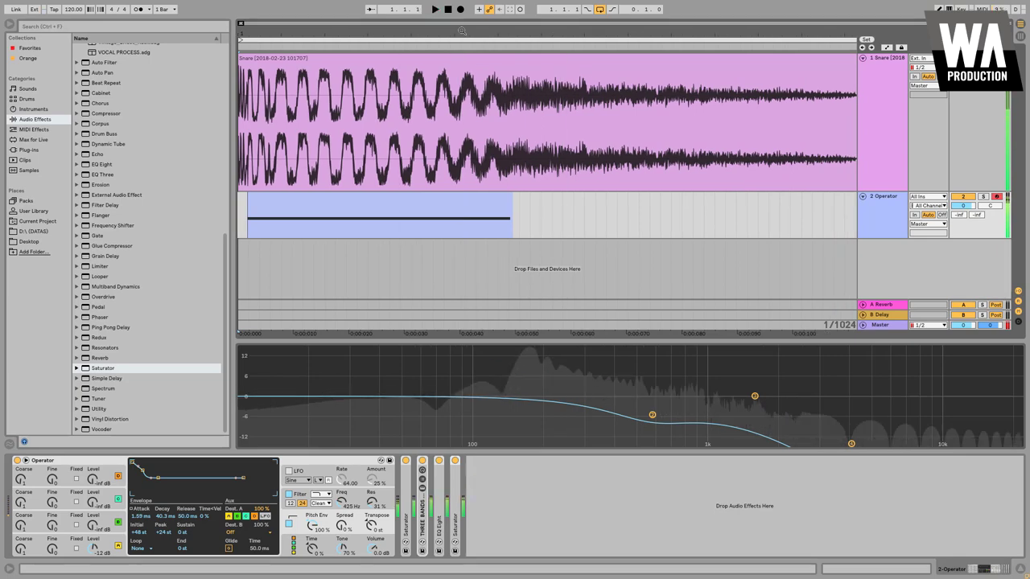
key("space")
scroll(143, 219, "up", 2)
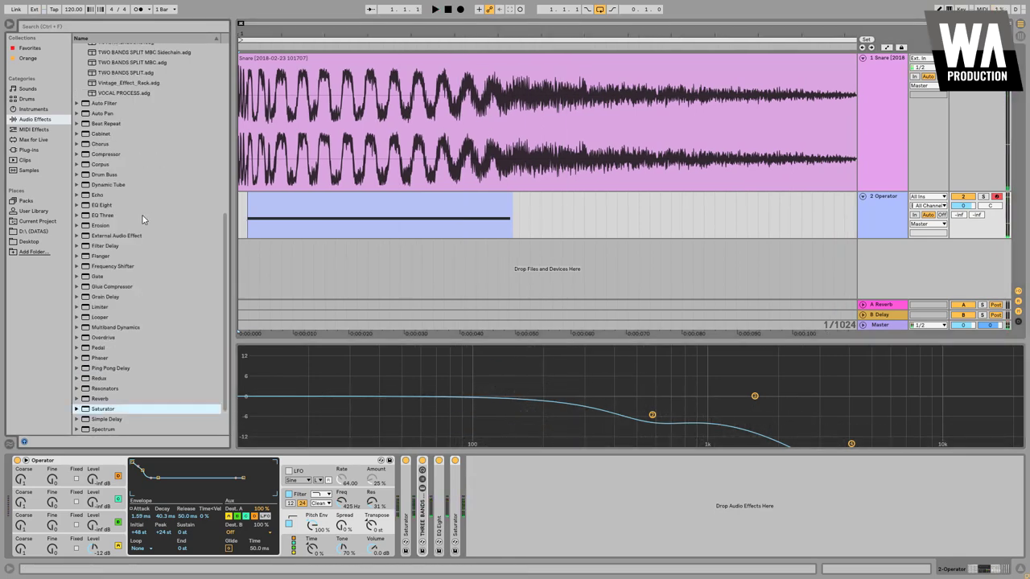
scroll(153, 222, "up", 1)
left_click_drag(91, 187, 532, 510)
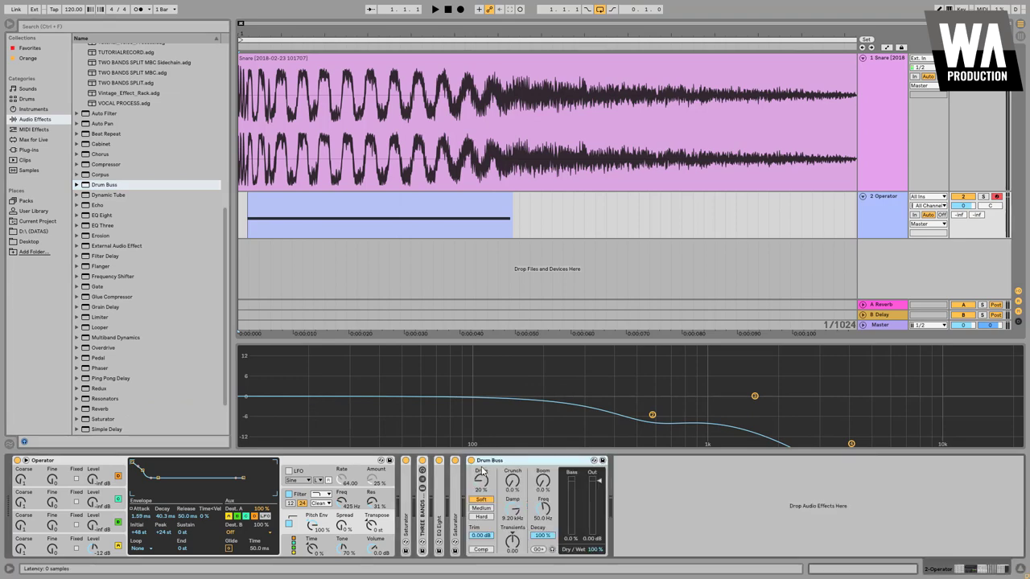
left_click_drag(647, 503, 645, 502)
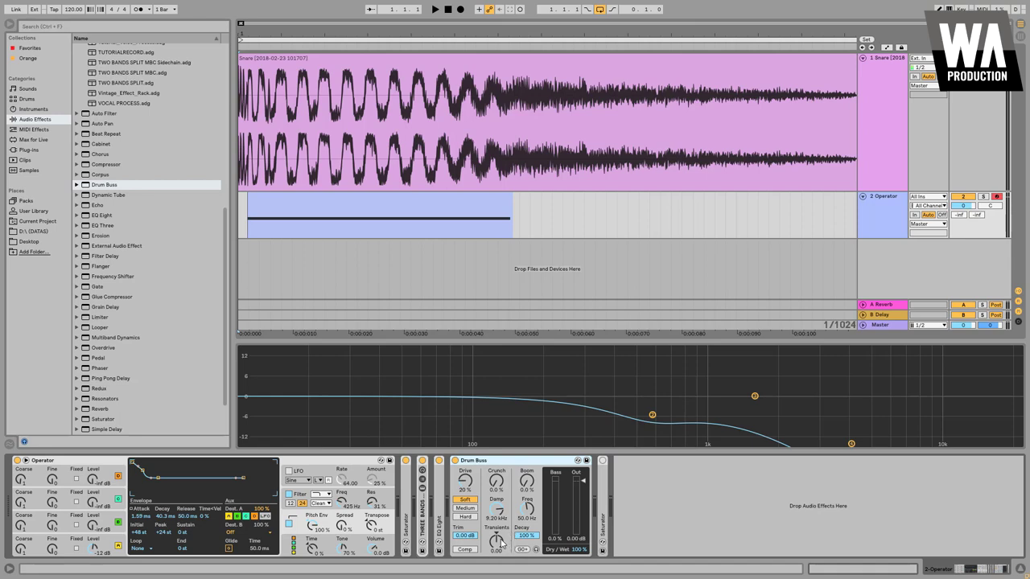
Move Drum Buss ahead of EQ Eight, set its Transients to 0.38, and compare it bypassed and active during playback.
key("space")
left_click_drag(501, 544, 500, 522)
left_click_drag(509, 463, 476, 470)
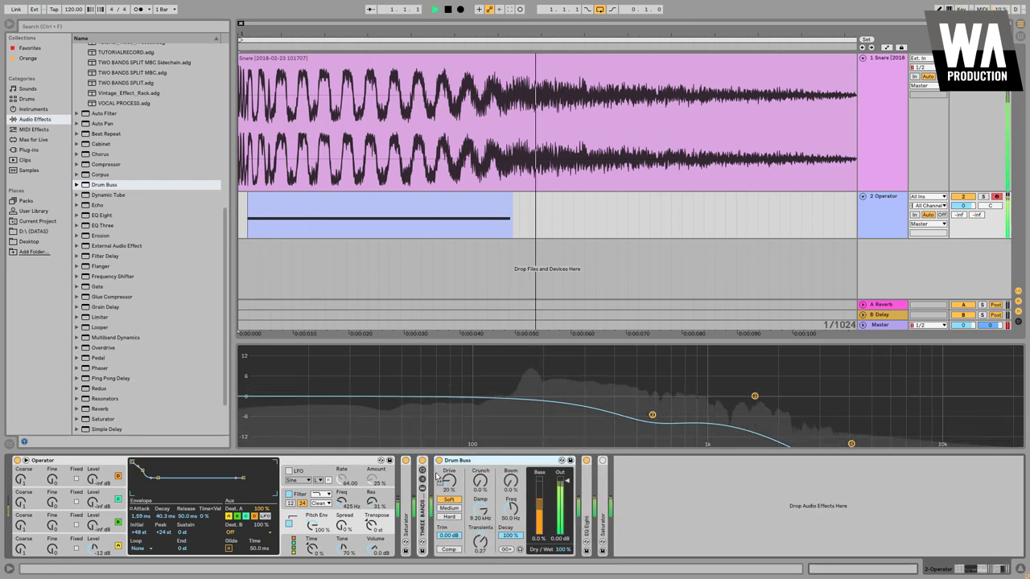
left_click_drag(483, 545, 483, 539)
left_click(440, 461)
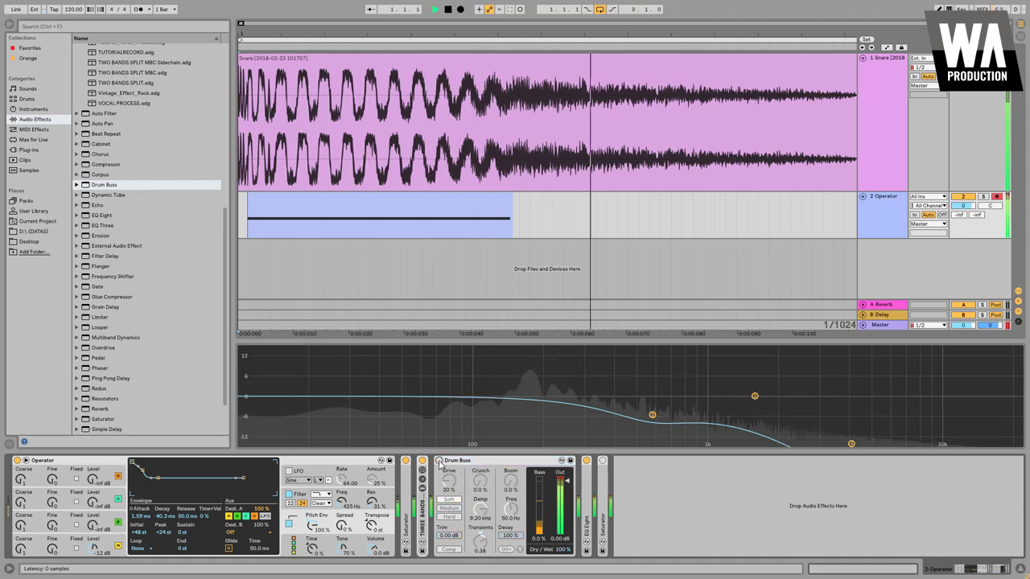
left_click(439, 461)
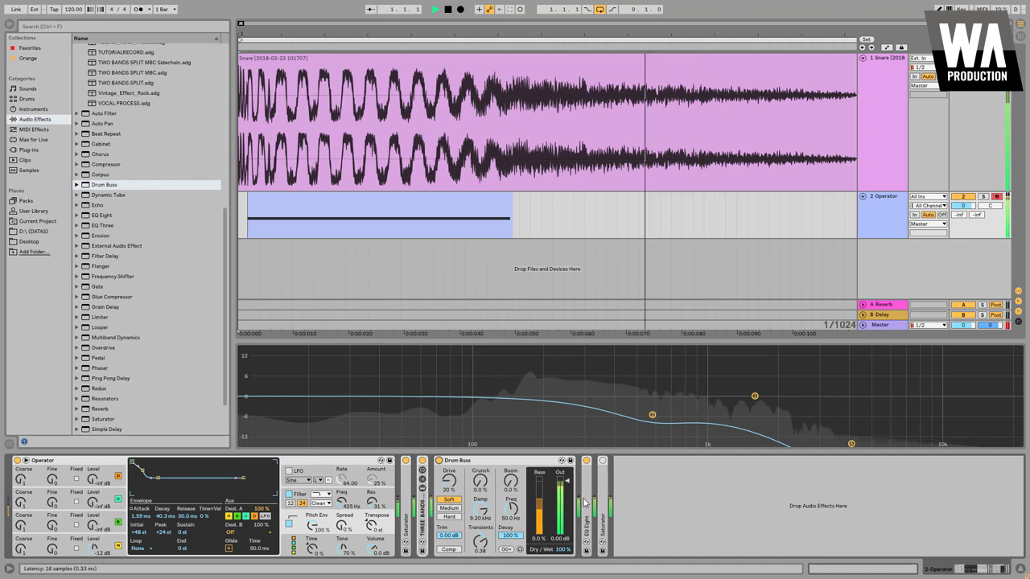
Set EQ Eight band 2 to 583 Hz at -7.54 dB, band 3 to 1.20 kHz at -1.78 dB, and band 4 to 12.5 kHz, then audition.
double_click(590, 502)
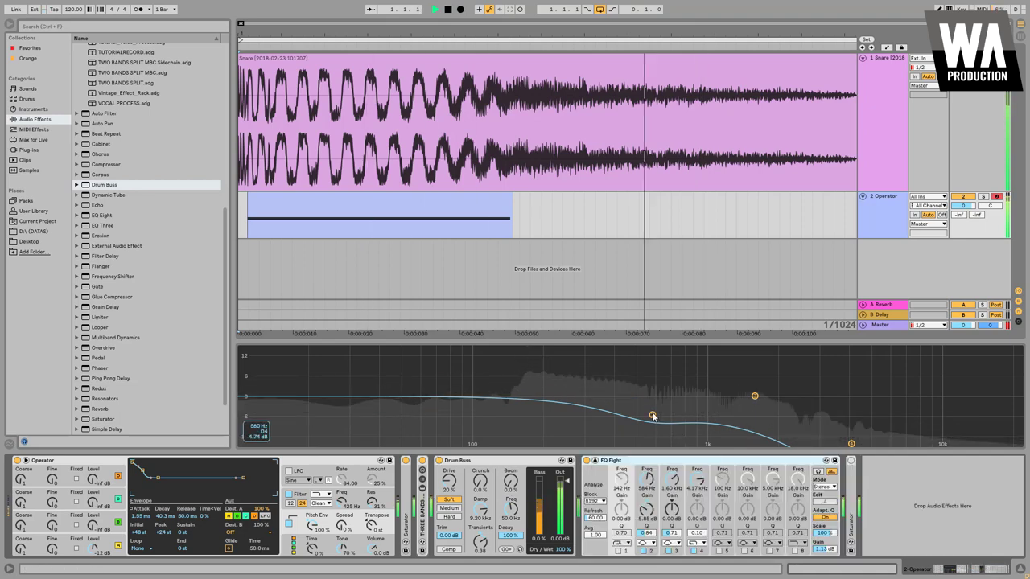
left_click_drag(652, 416, 653, 420)
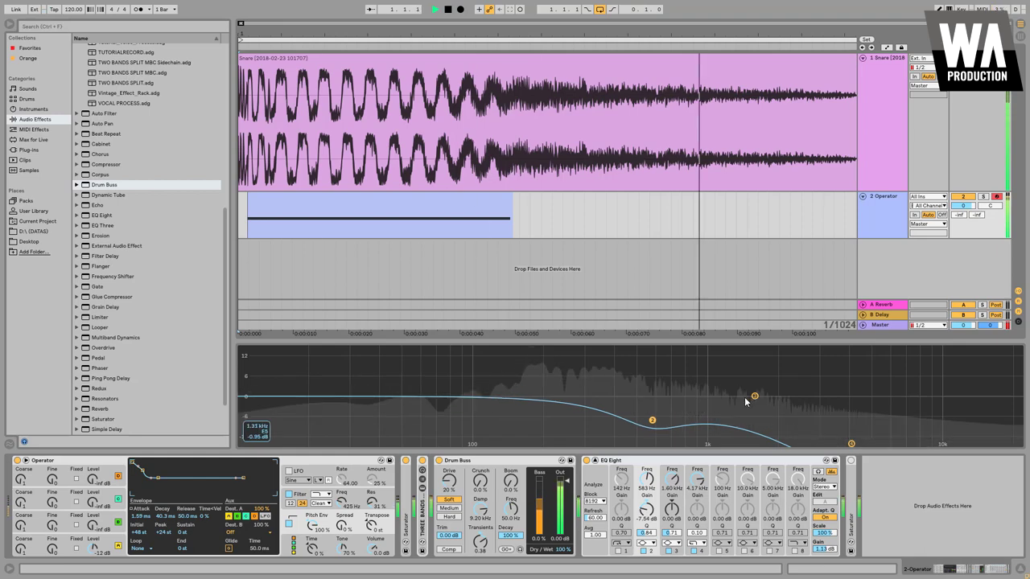
left_click_drag(754, 396, 726, 401)
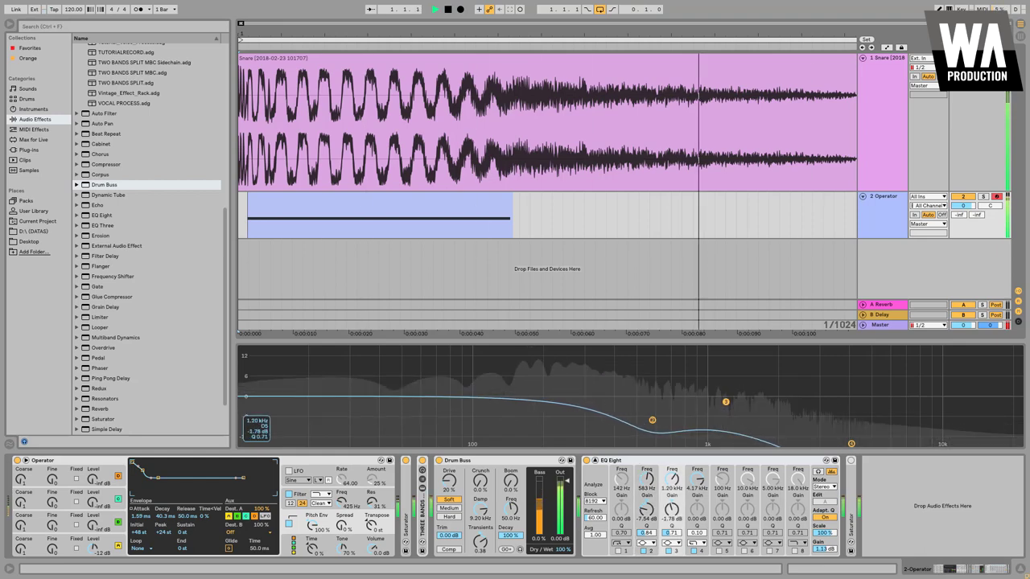
left_click_drag(852, 443, 949, 414)
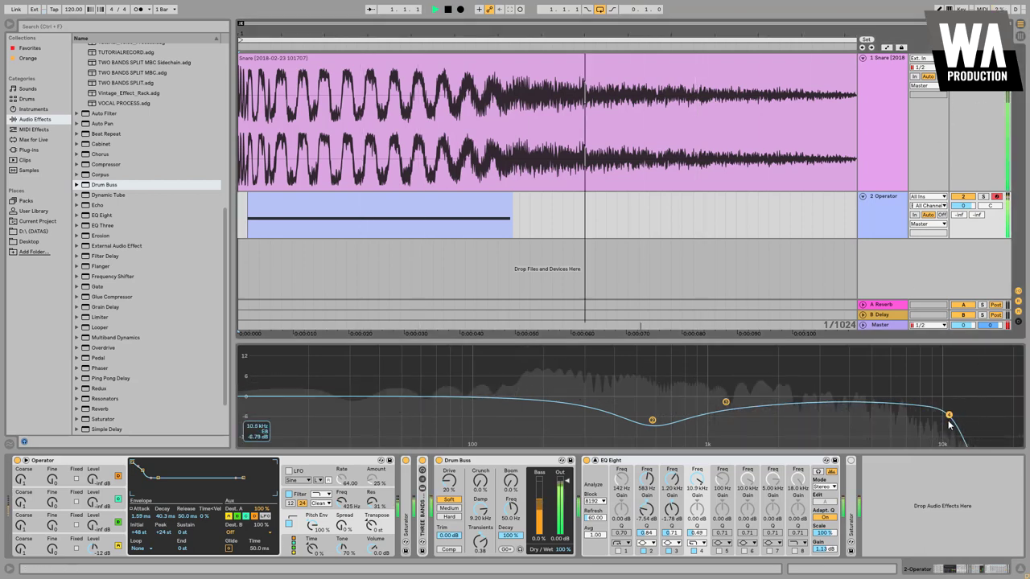
left_click_drag(950, 415, 951, 419)
key("space")
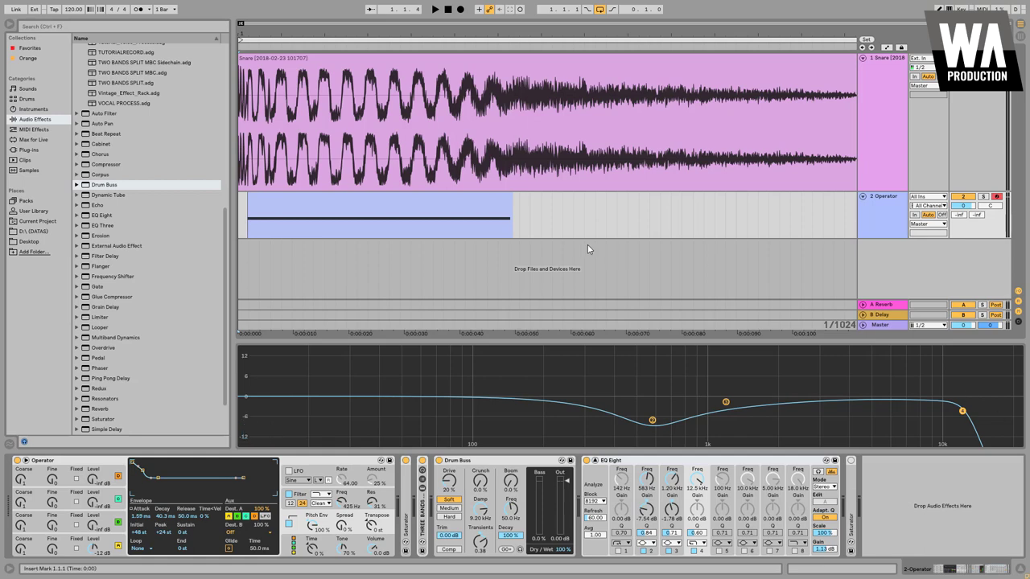
key("space")
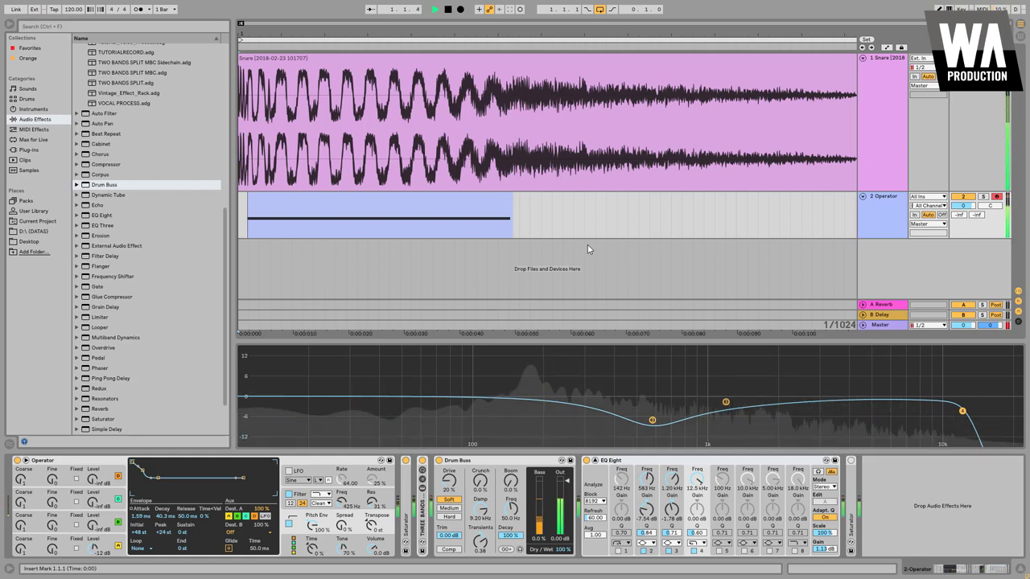
key("space")
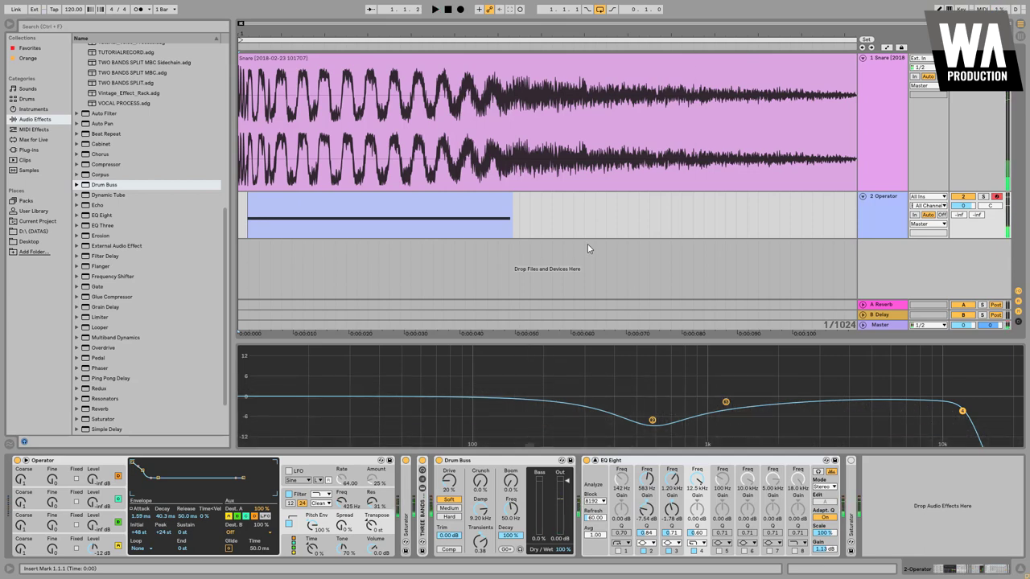
Zoom the arrangement out slightly and narrow the browser to widen the timeline.
left_click_drag(558, 35, 558, 35)
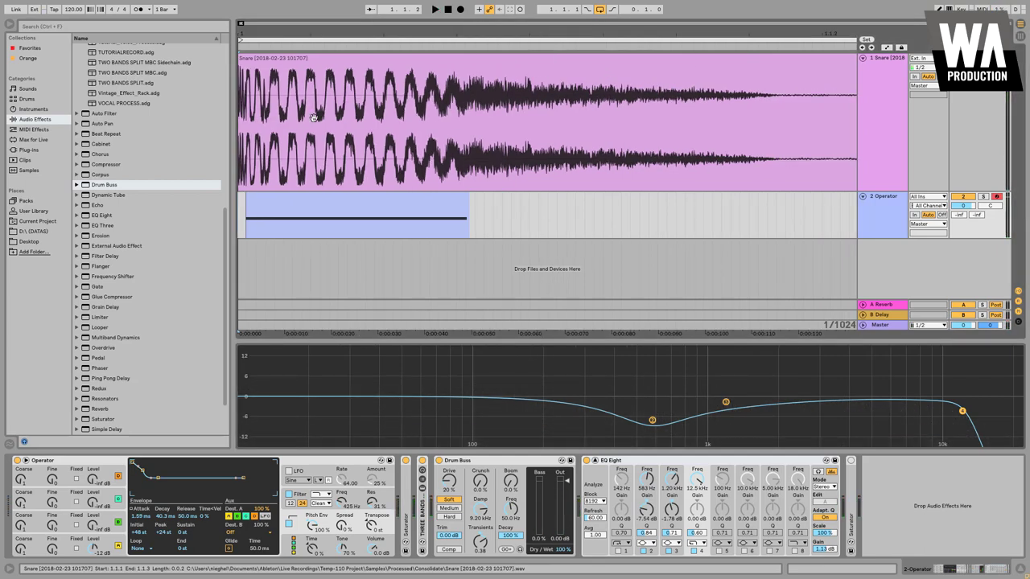
left_click_drag(233, 142, 193, 142)
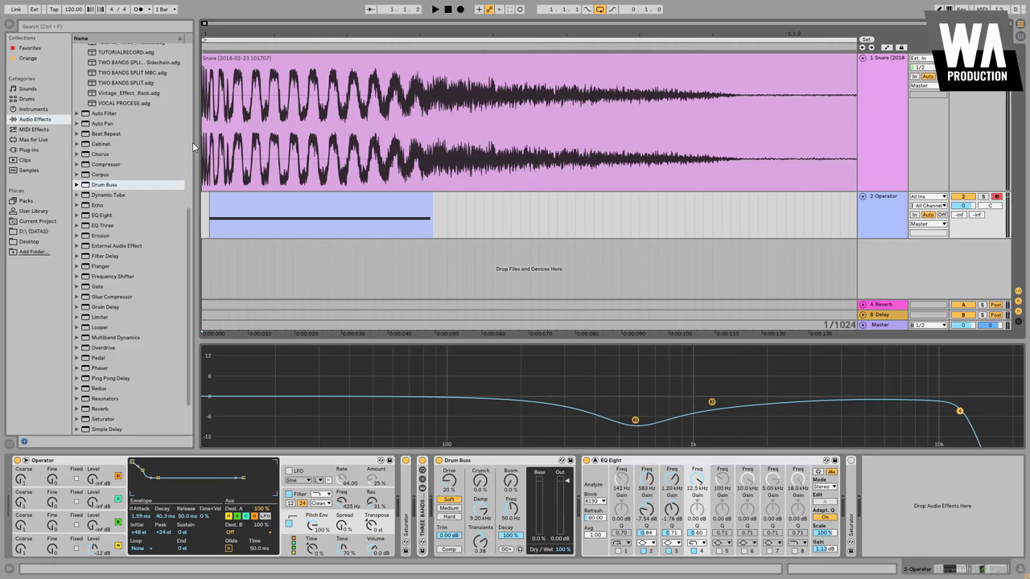